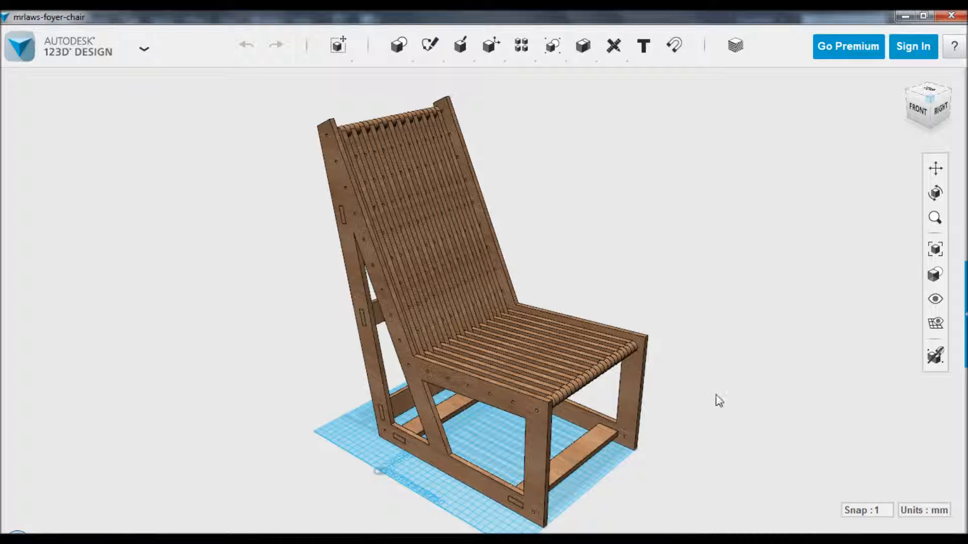
left_click(50, 49)
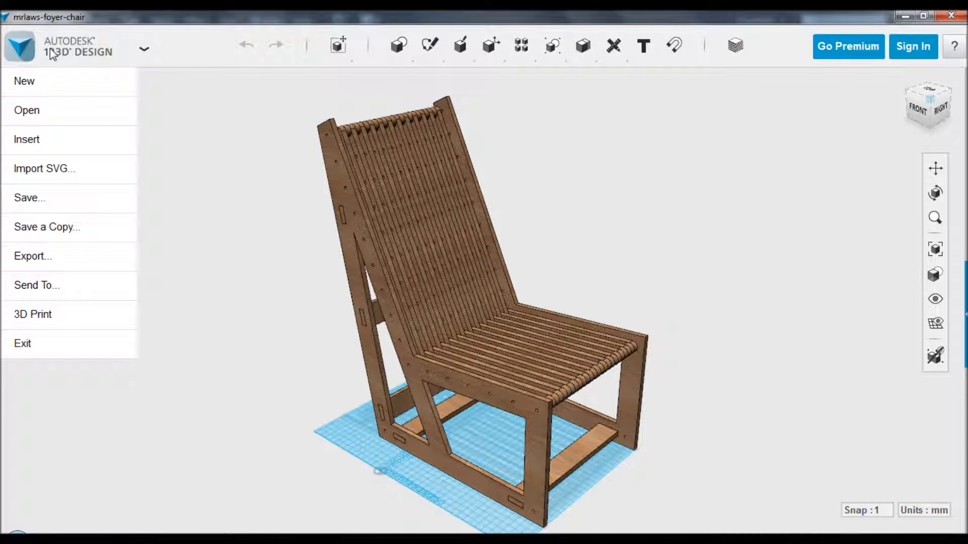
mouse_move(80, 255)
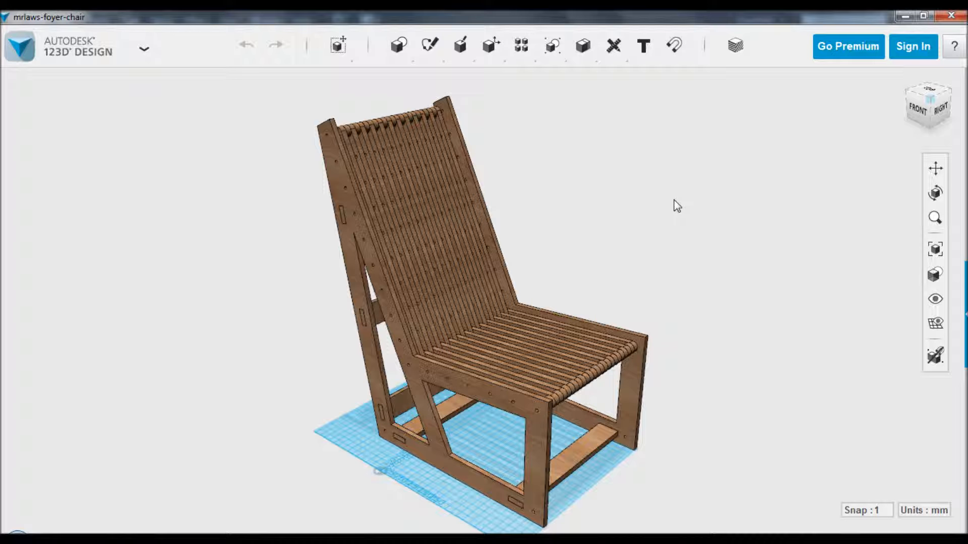
left_click_drag(675, 204, 640, 286)
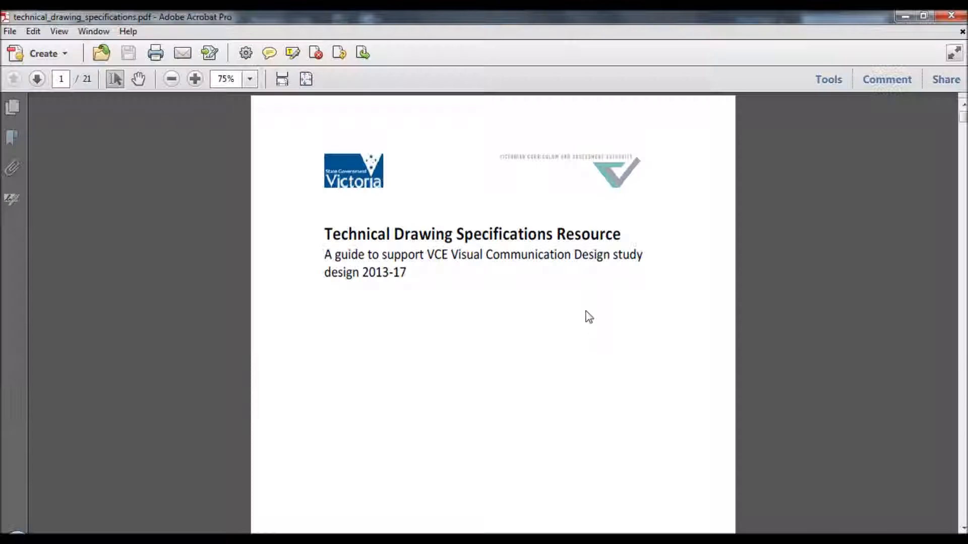
Skim the technical drawing specifications PDF from the cover to the Line Styles and Conventions section
scroll(556, 262, "down", 8)
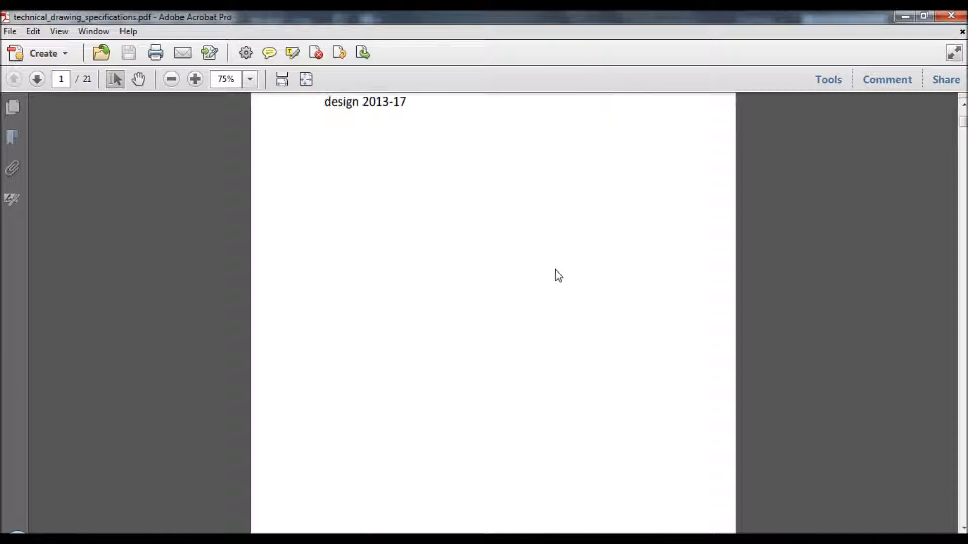
scroll(555, 270, "down", 15)
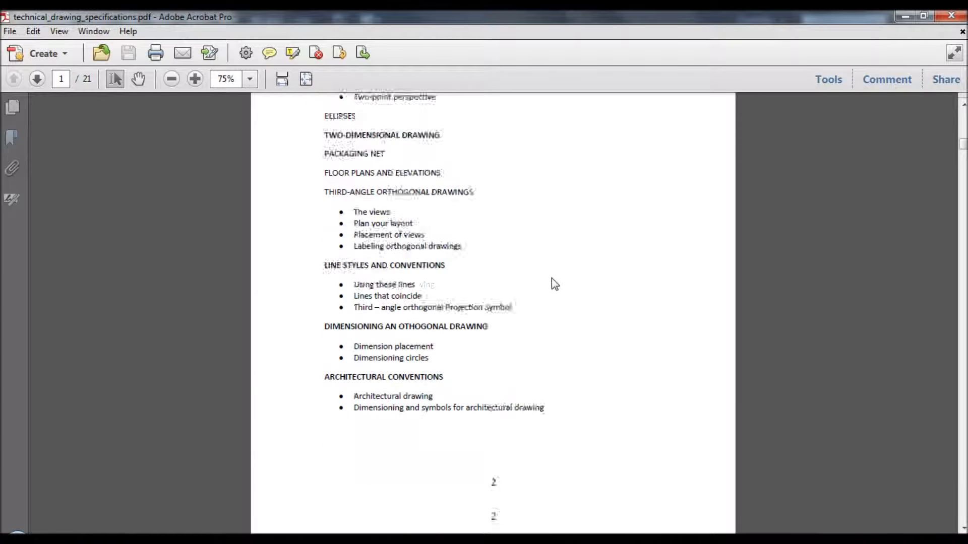
scroll(555, 283, "down", 15)
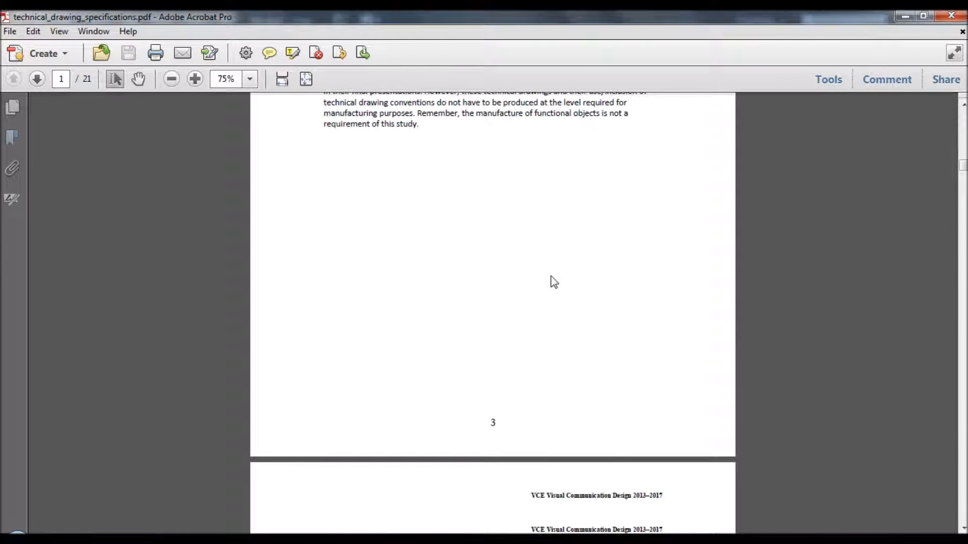
scroll(554, 280, "down", 15)
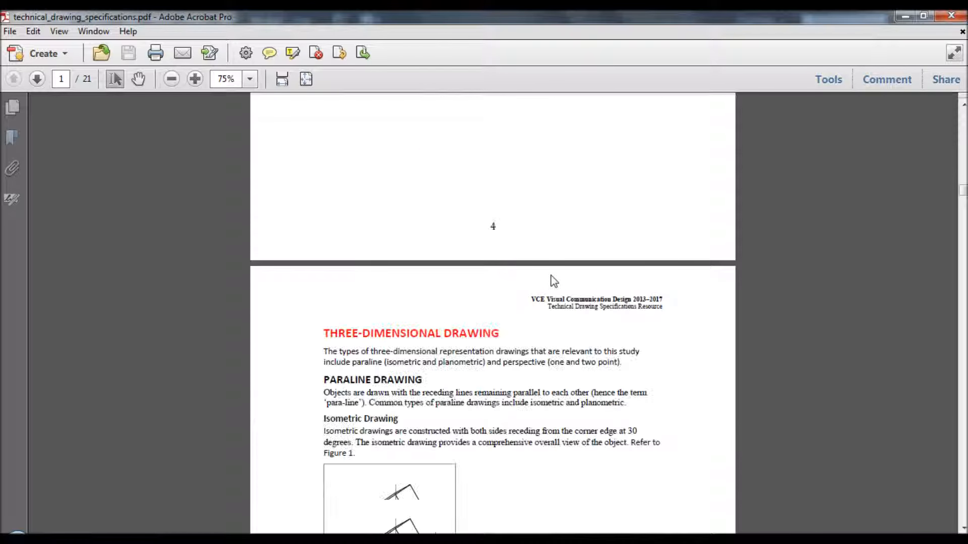
scroll(549, 276, "down", 15)
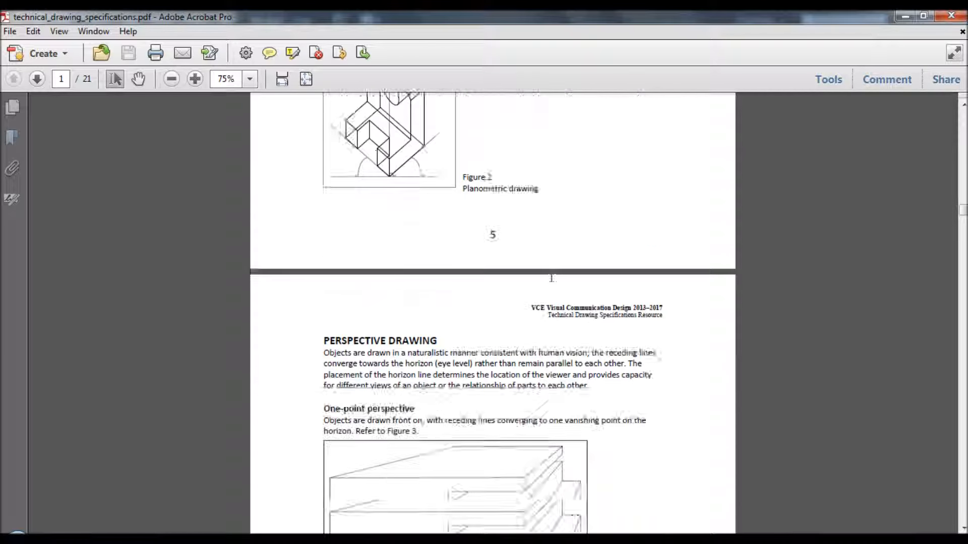
scroll(564, 283, "down", 15)
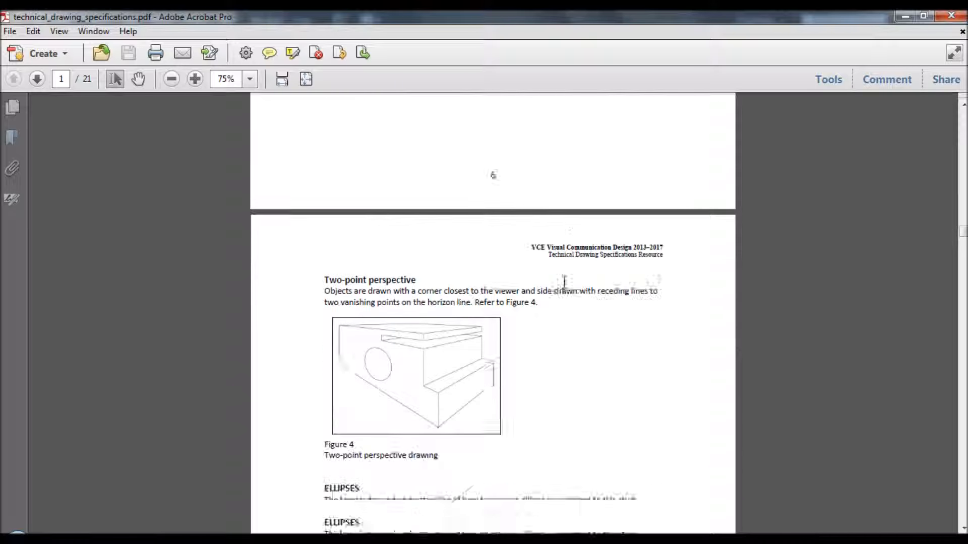
scroll(572, 288, "down", 15)
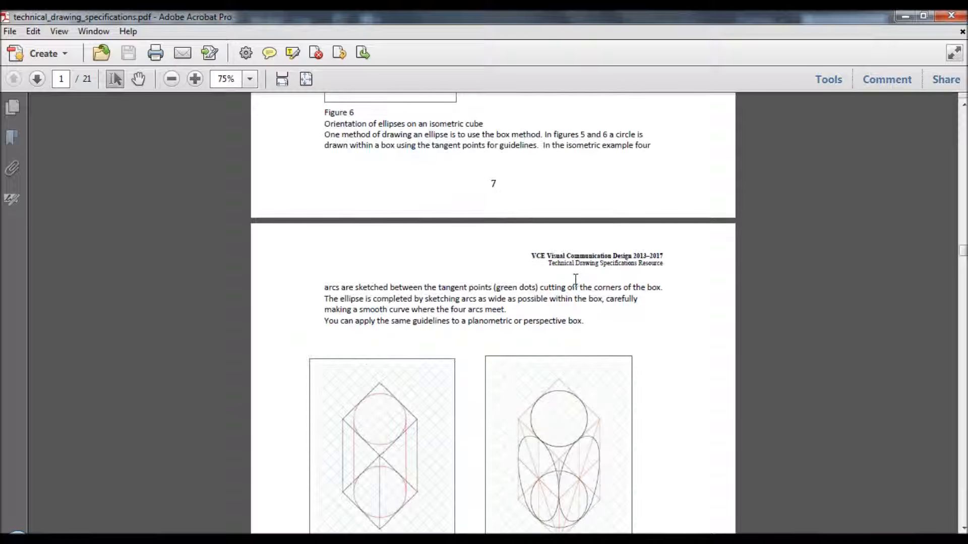
scroll(574, 282, "down", 10)
scroll(578, 290, "down", 20)
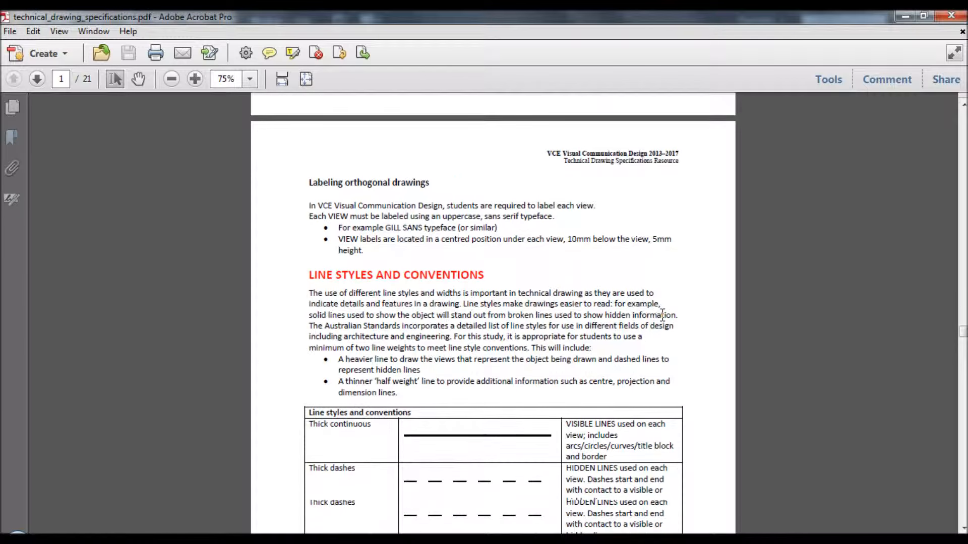
Review the PDF's line style and thickness tables, coinciding-line rules, projection symbol, and guidance on dimensioning and scale
scroll(662, 312, "down", 12)
scroll(663, 307, "up", 2)
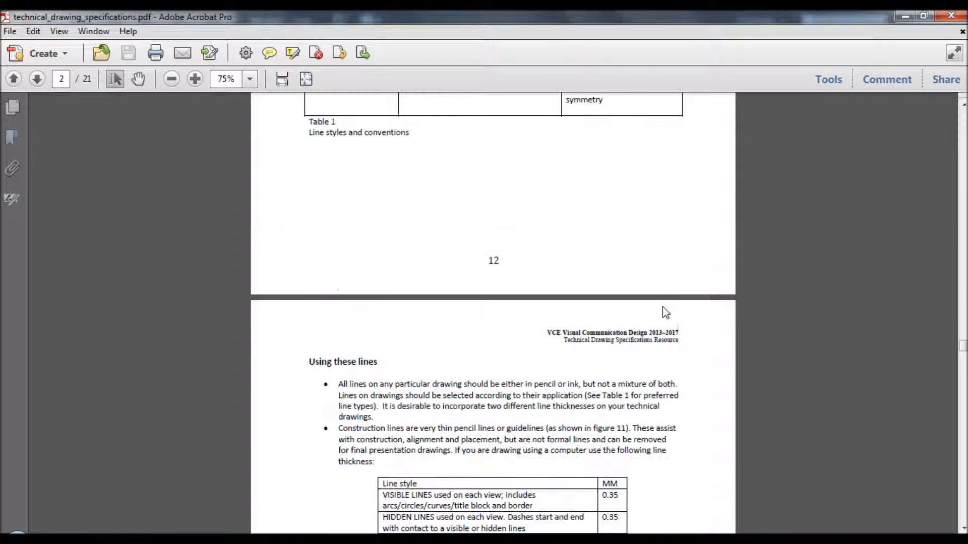
scroll(662, 308, "up", 5)
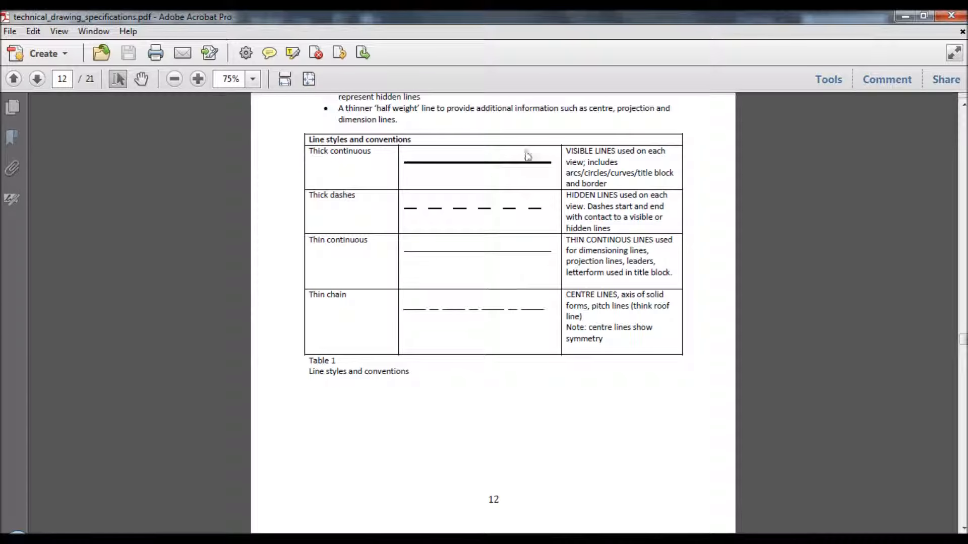
scroll(607, 301, "down", 10)
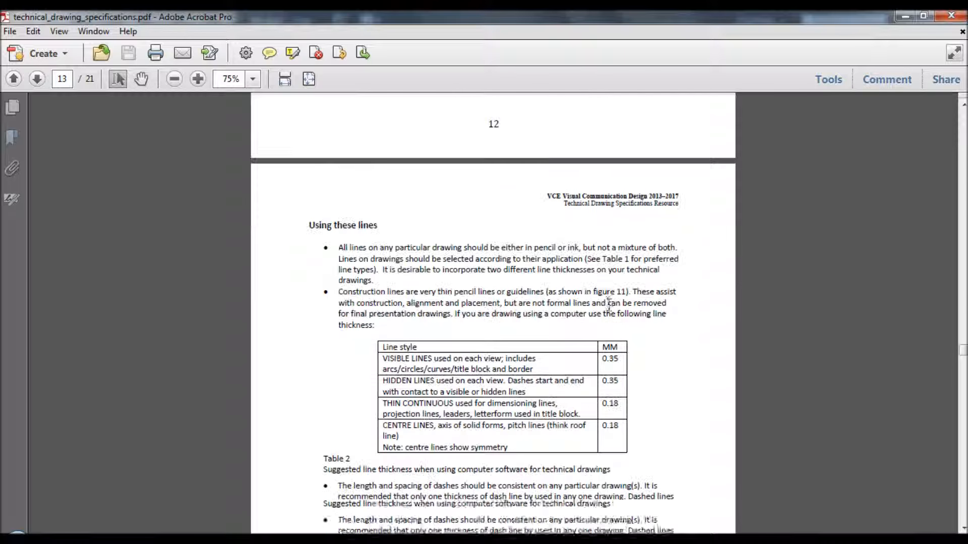
scroll(608, 305, "down", 12)
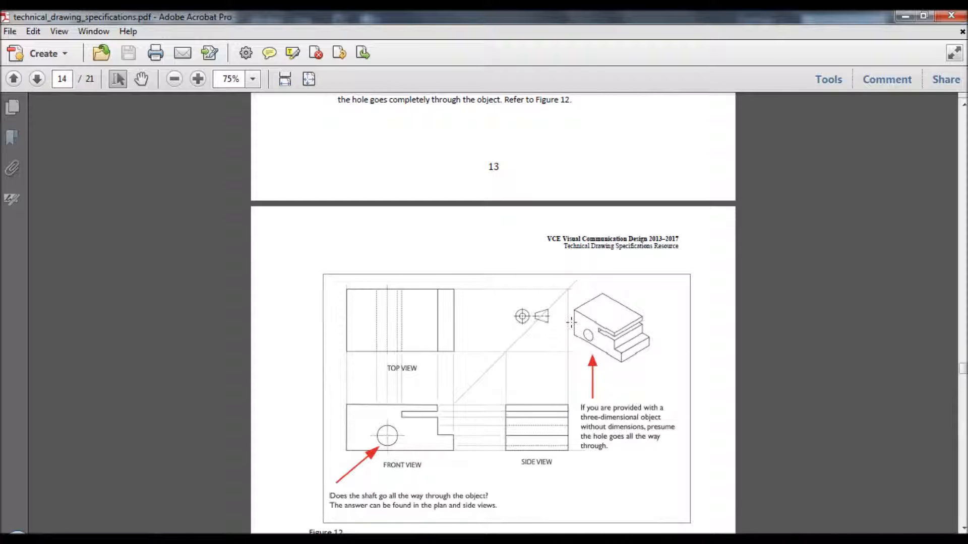
scroll(648, 401, "down", 3)
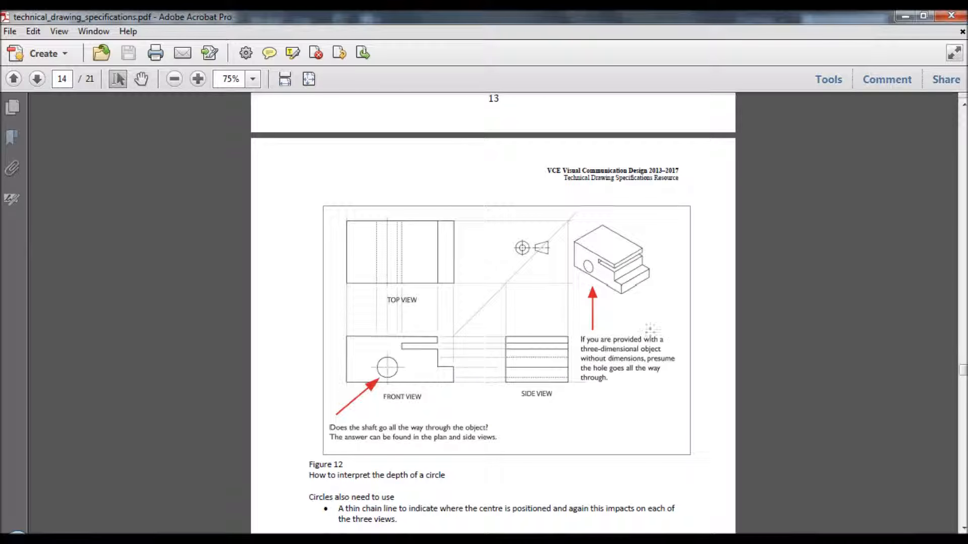
scroll(620, 338, "down", 15)
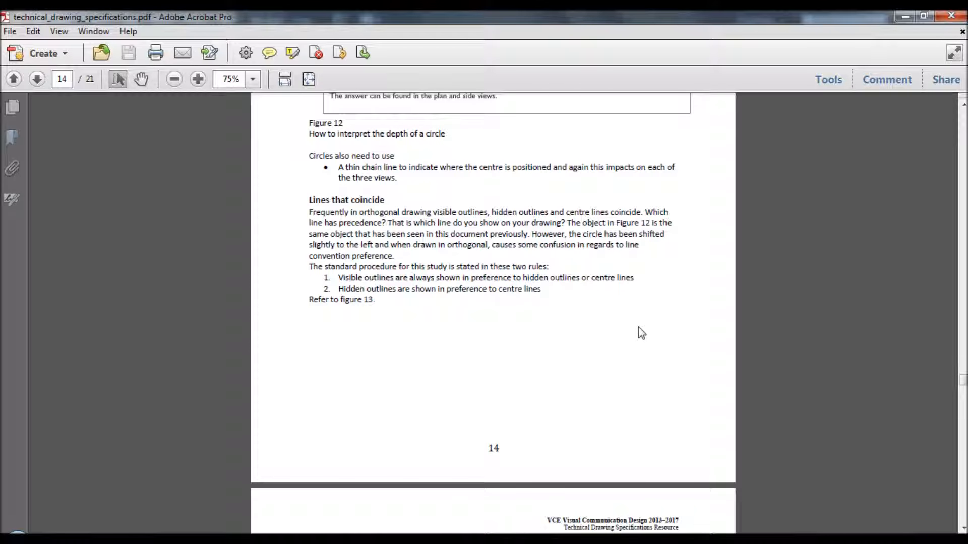
scroll(639, 330, "down", 7)
scroll(640, 330, "down", 10)
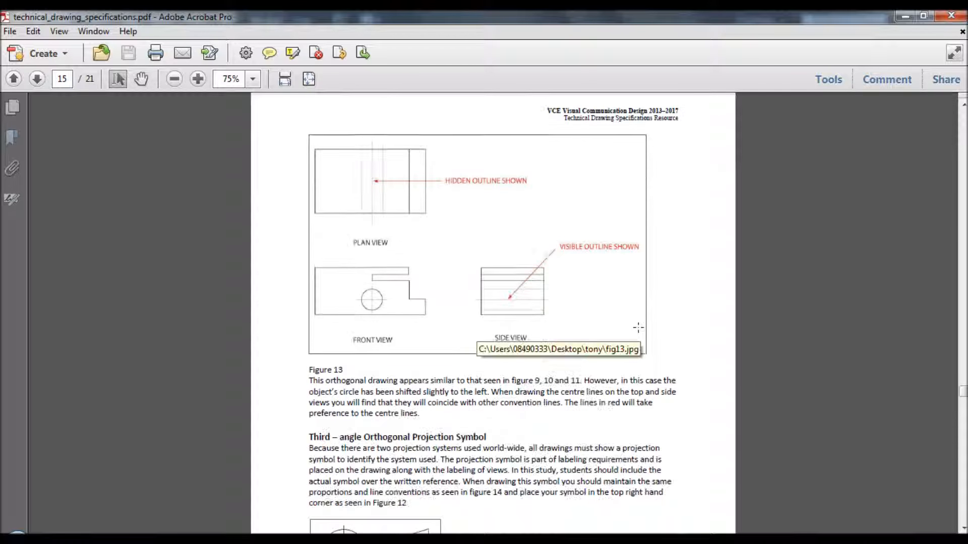
scroll(644, 257, "down", 17)
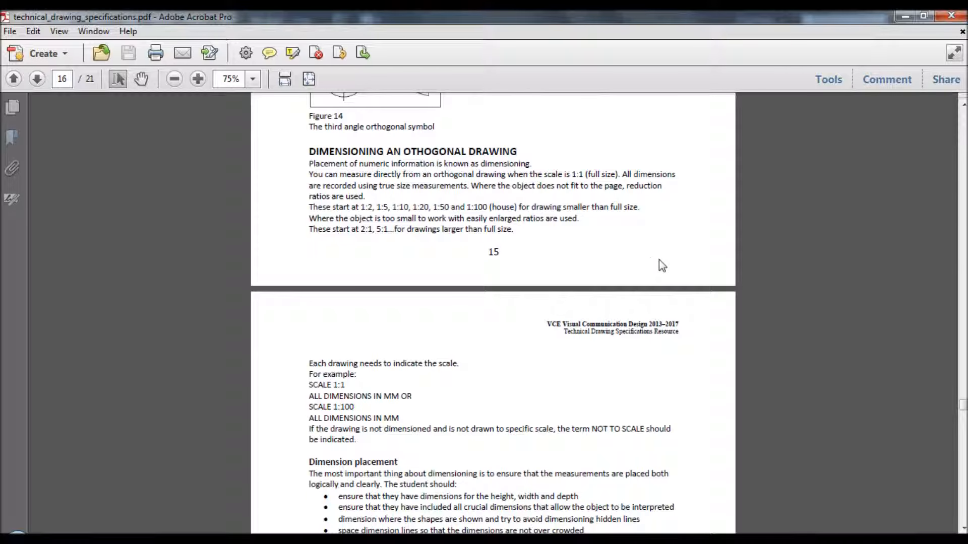
Switch to Illustrator and examine the brace part drawing template, toggling the titleblock and titleblock_text layers off and on
left_click(71, 539)
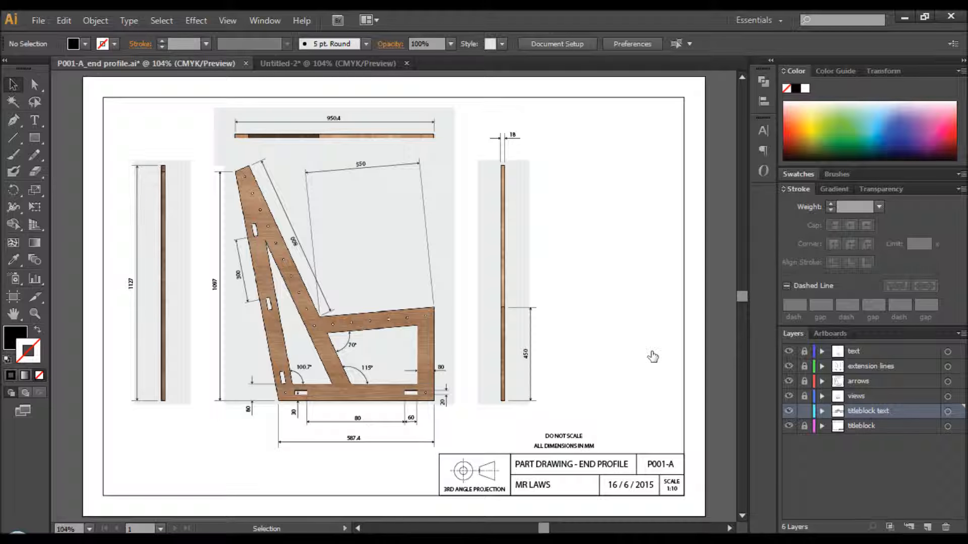
left_click(330, 65)
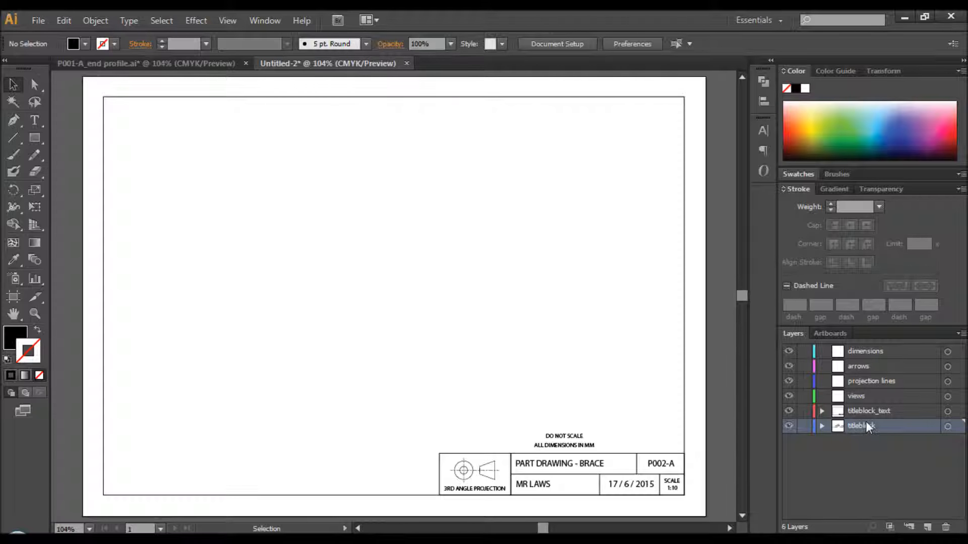
left_click(788, 427)
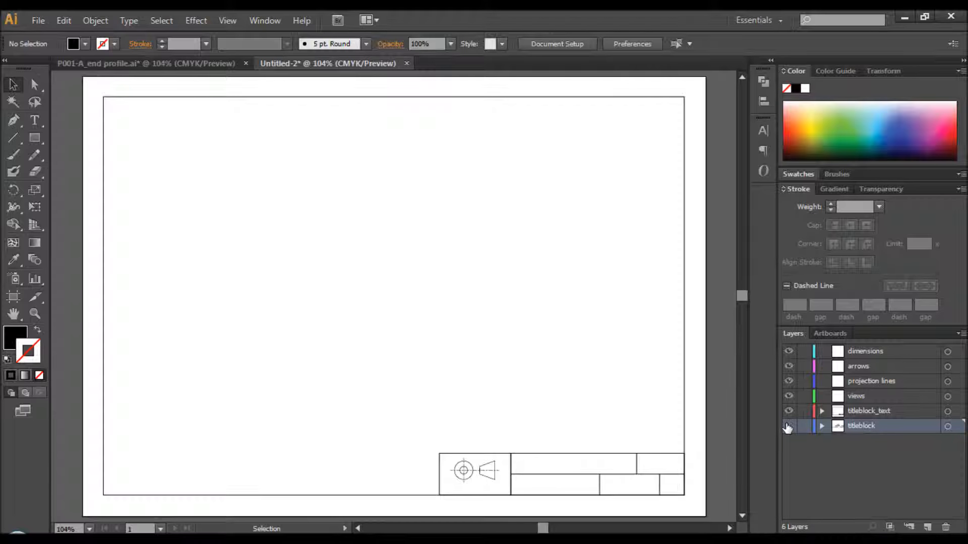
left_click(788, 426)
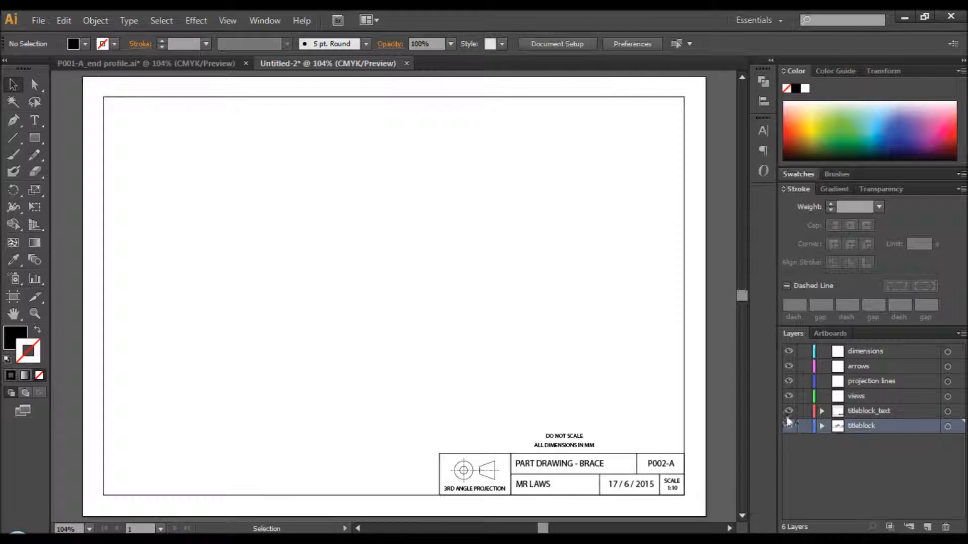
left_click(788, 413)
left_click(788, 413)
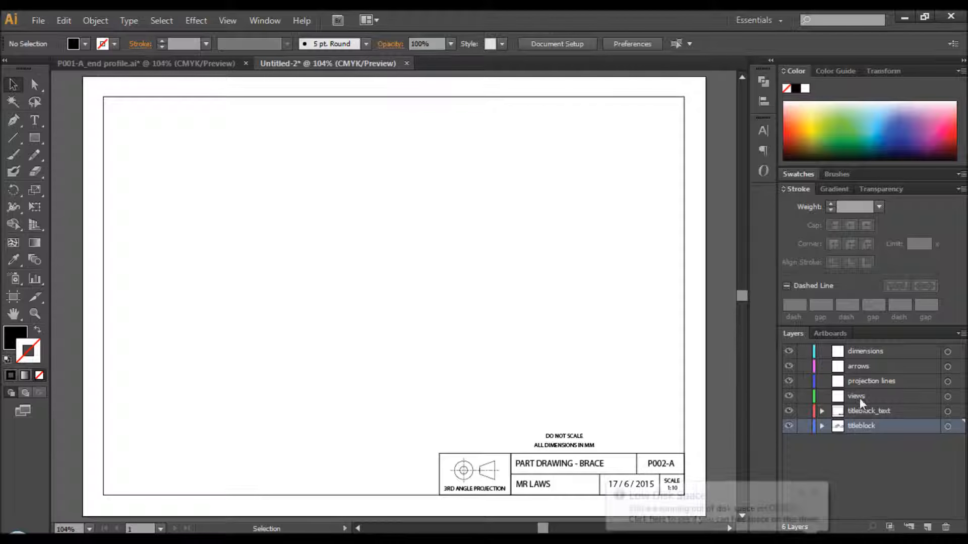
left_click(827, 487)
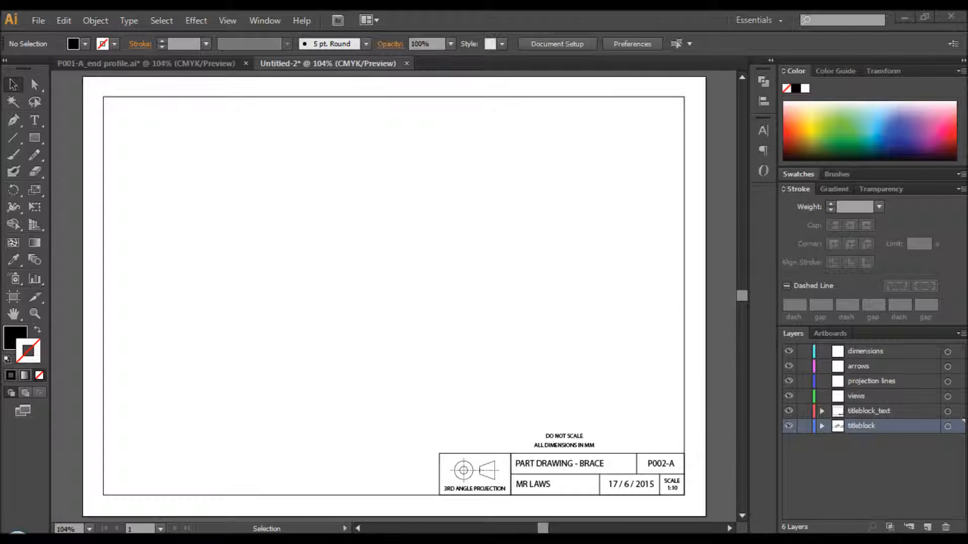
Switch back to 123D Design and hide the chair's end frames, seat and back slats with one window selection
mouse_move(605, 538)
left_click(605, 481)
left_click_drag(597, 350, 651, 232)
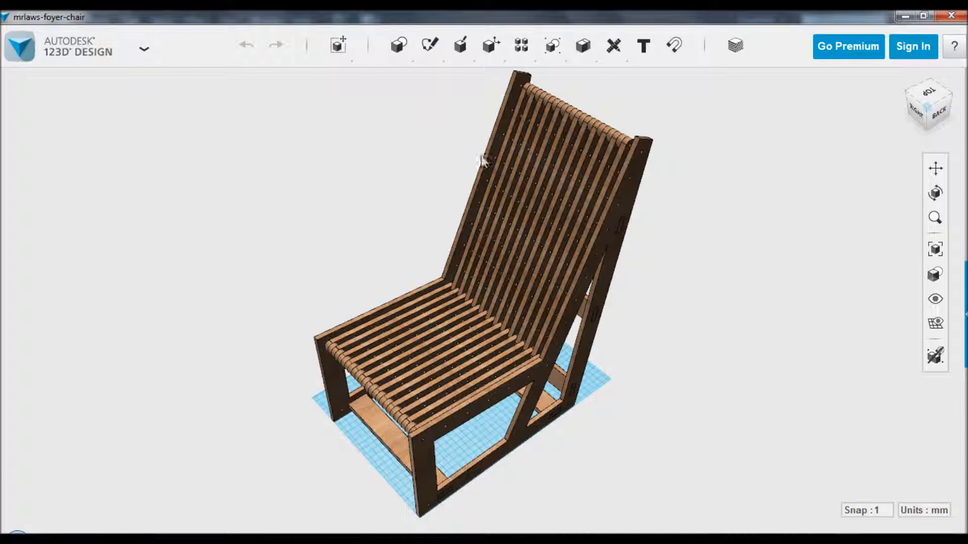
scroll(454, 239, "down", 1)
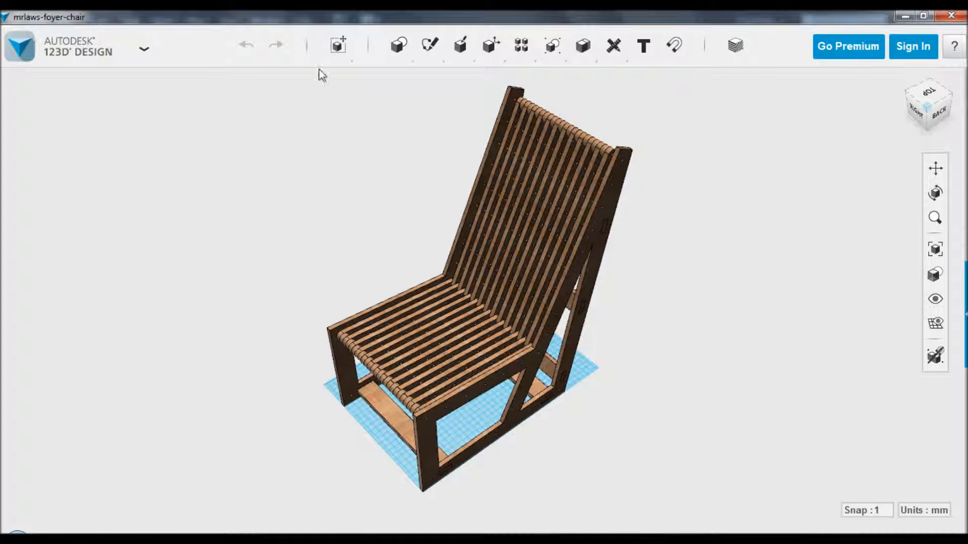
left_click_drag(323, 76, 721, 368)
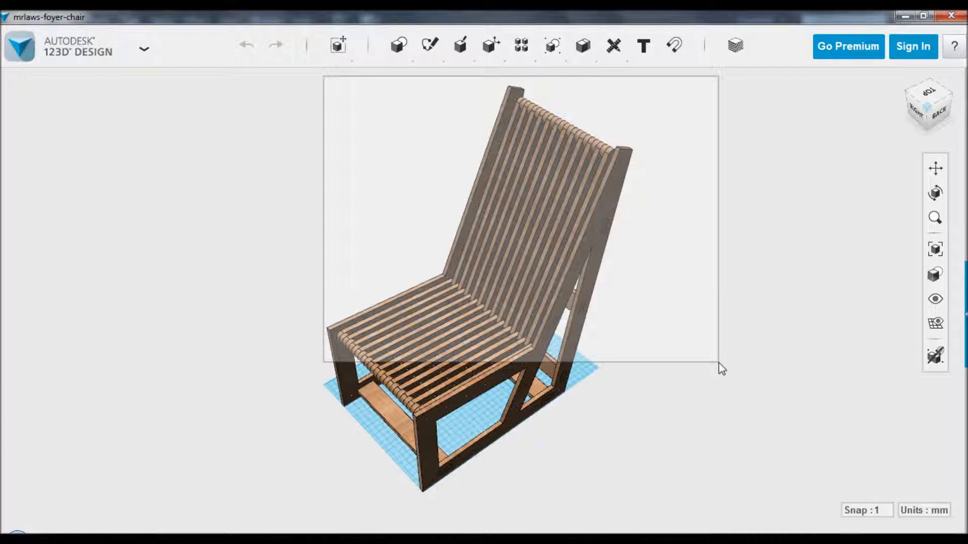
left_click_drag(719, 363, 721, 364)
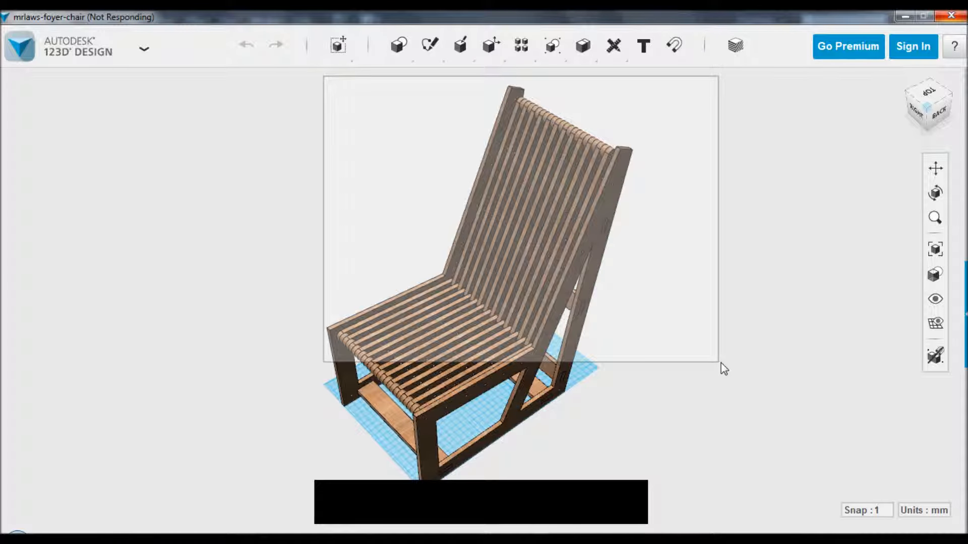
left_click_drag(720, 363, 720, 363)
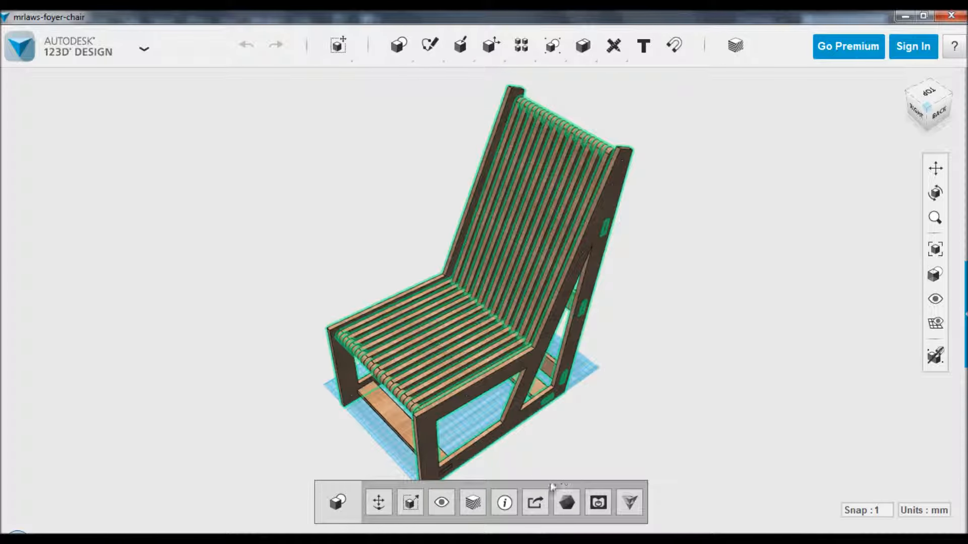
left_click(442, 504)
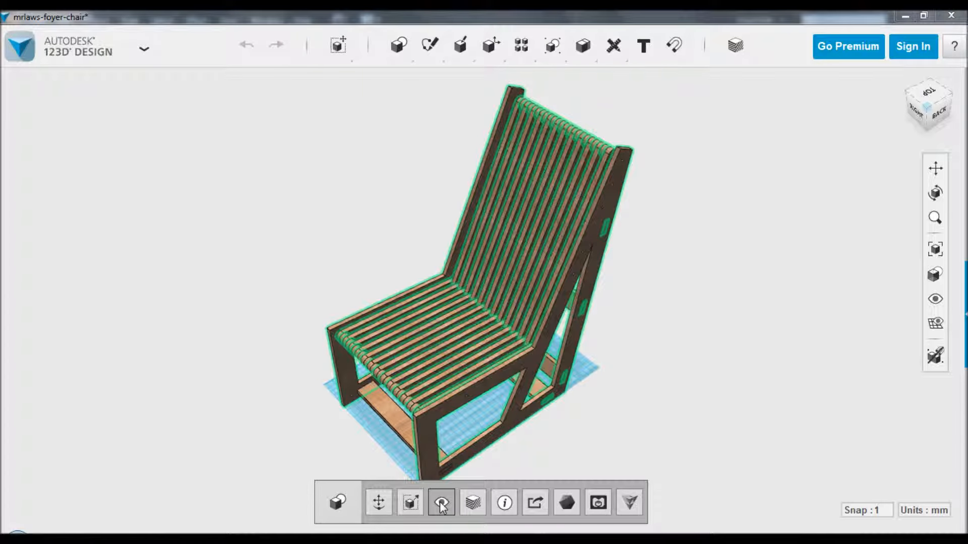
Select the leftover row of spacers above the grid and hide it, keeping only the notched brace
left_click_drag(417, 298, 296, 270)
left_click_drag(321, 237, 464, 317)
left_click_drag(465, 317, 442, 471)
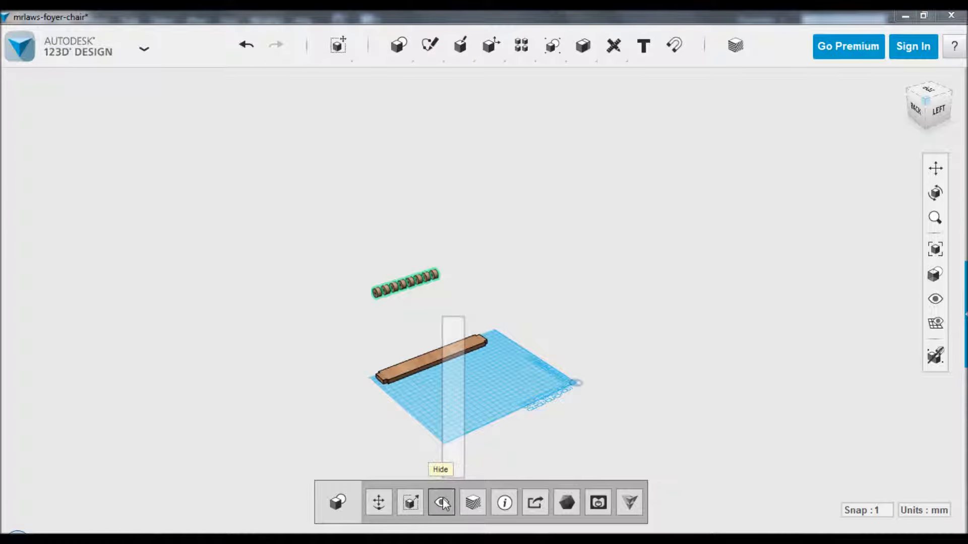
left_click(442, 502)
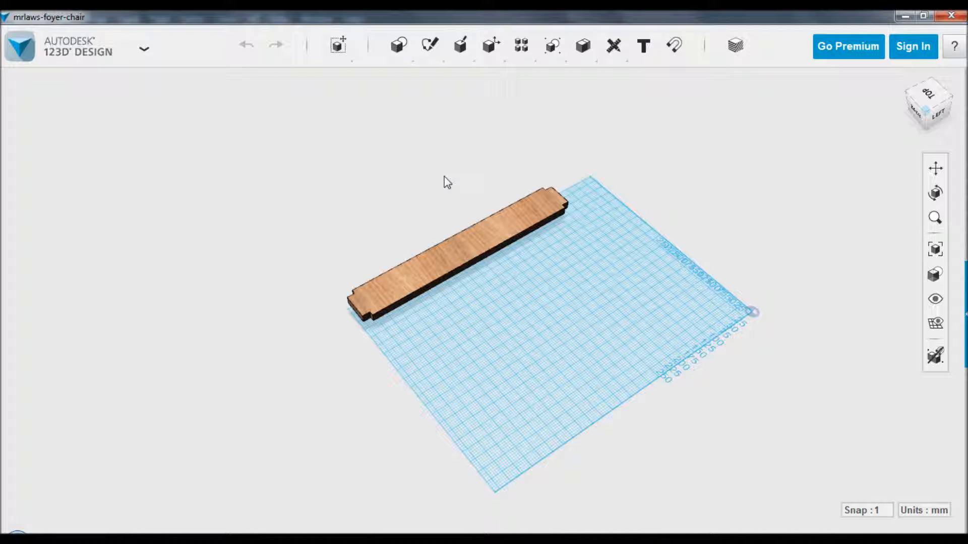
Hide the grid beneath the brace and set the view projection to Orthographic
left_click(935, 325)
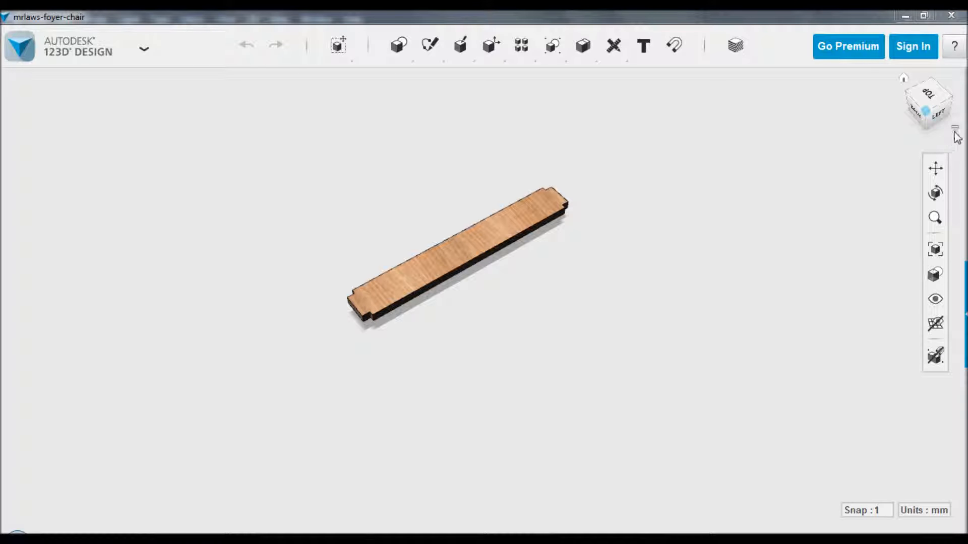
left_click(954, 129)
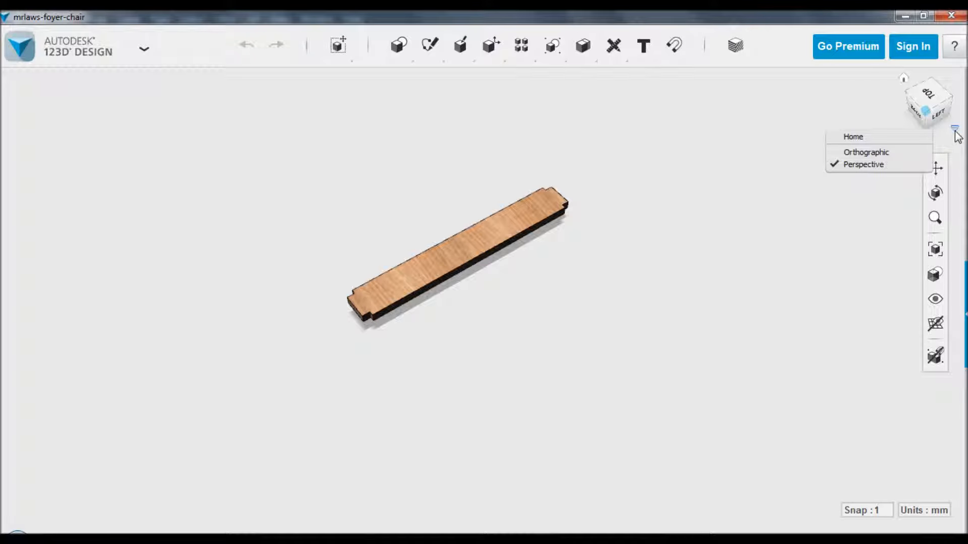
left_click(898, 154)
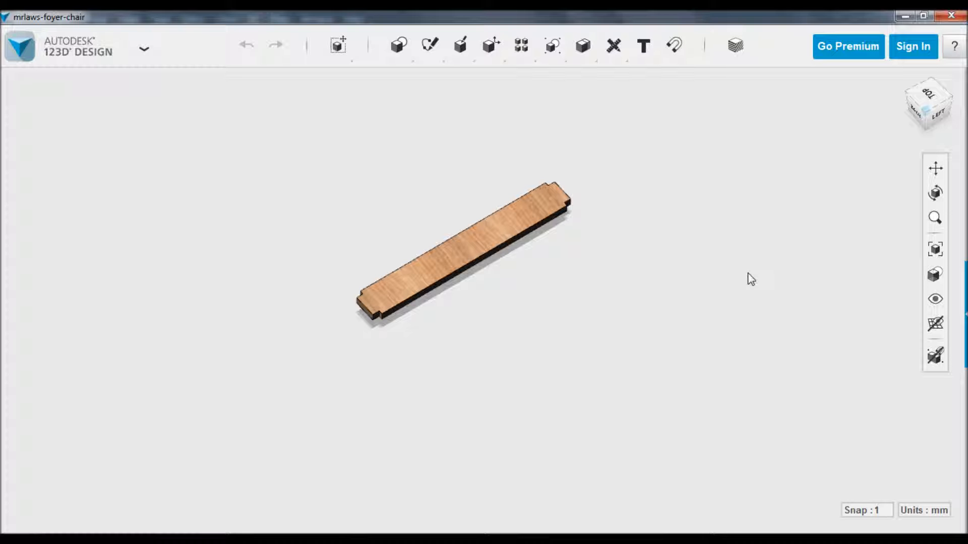
Show the brace's full length in Top view, capture it, and paste the screenshot onto a new layer in Photoshop
left_click(928, 98)
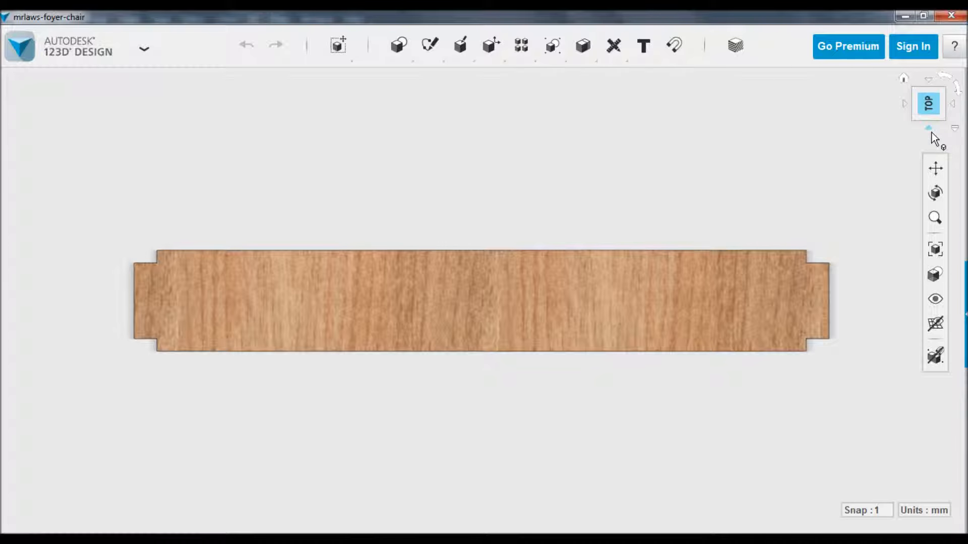
left_click(932, 133)
left_click(929, 81)
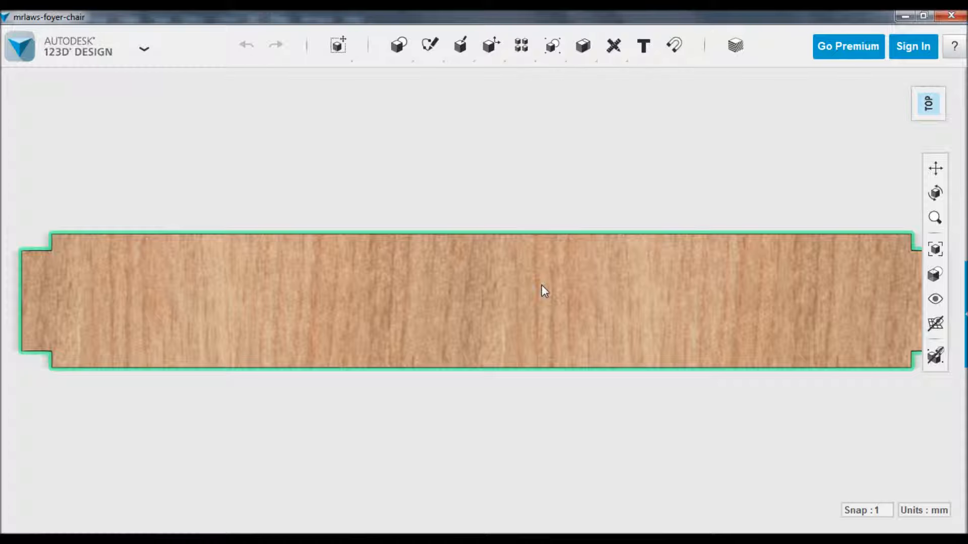
scroll(541, 285, "down", 1)
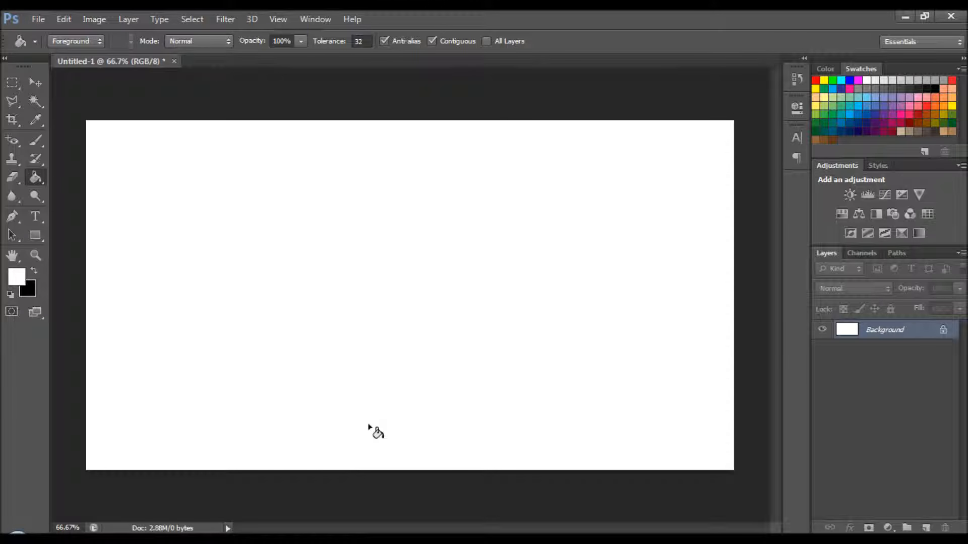
key("ctrl+shift+alt+n")
key("ctrl+v")
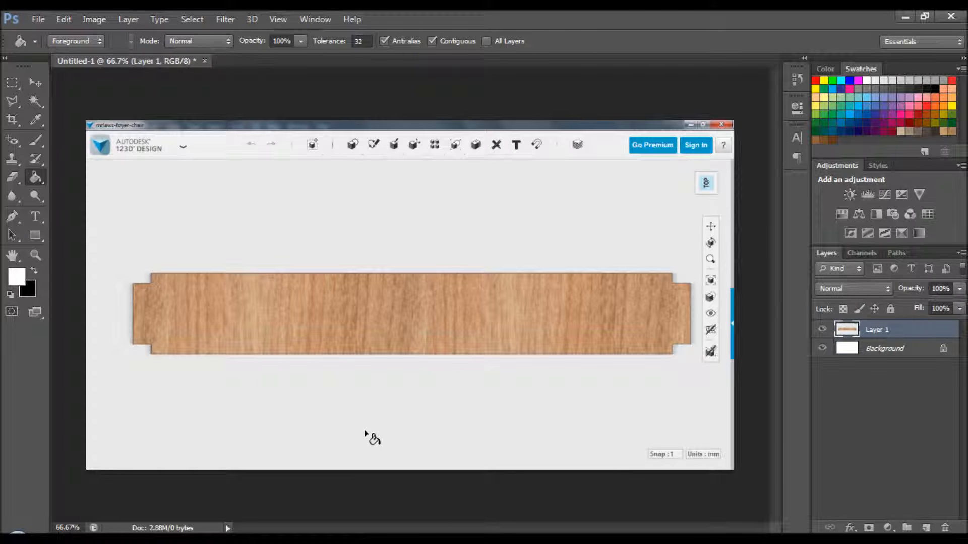
Select a rectangle around the brace's top view, fill its grey surroundings white, and paste the cropped image into orthodemo.ai in Illustrator
left_click(12, 82)
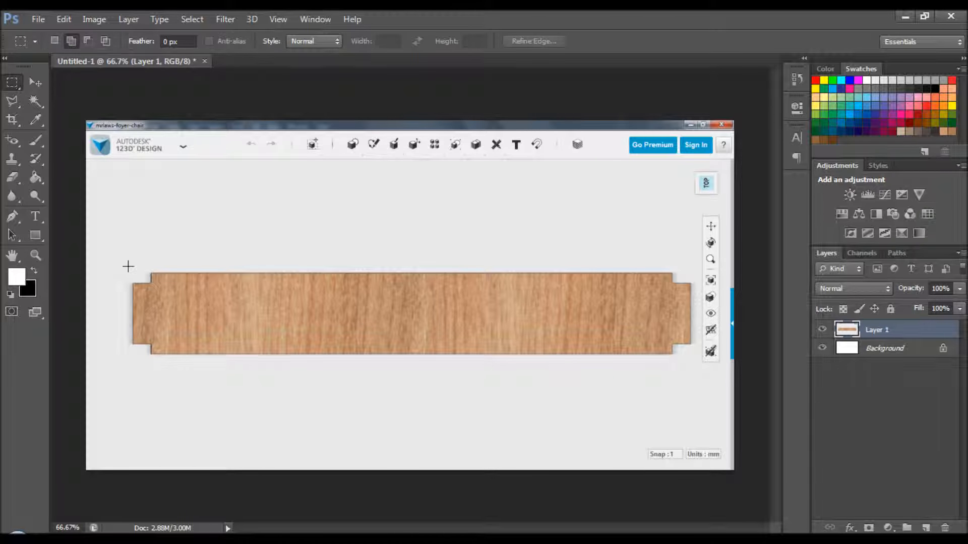
left_click_drag(120, 264, 697, 368)
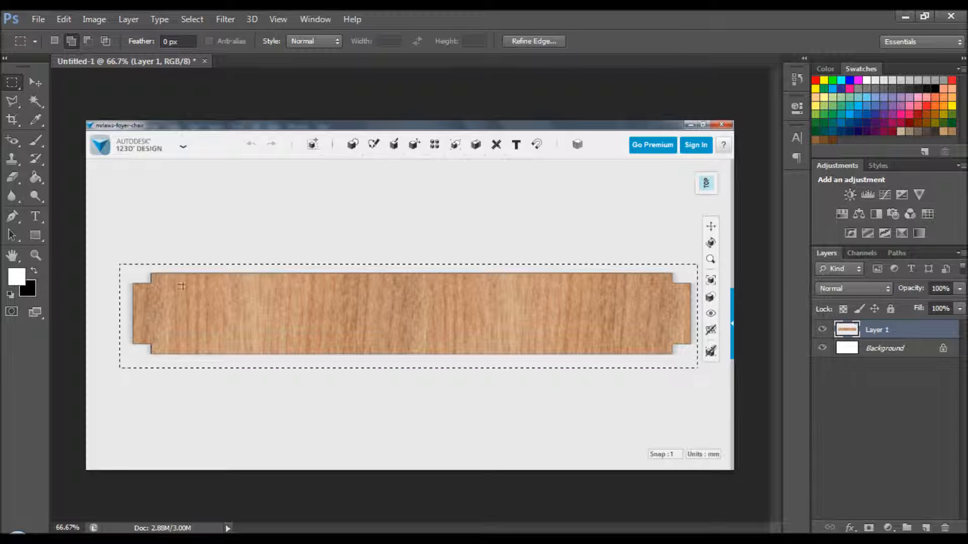
left_click(36, 178)
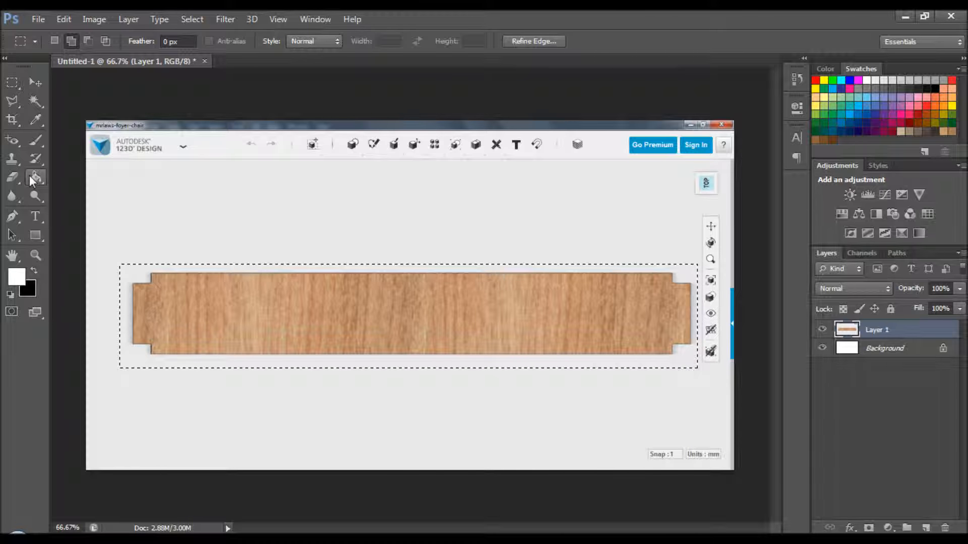
left_click(133, 279)
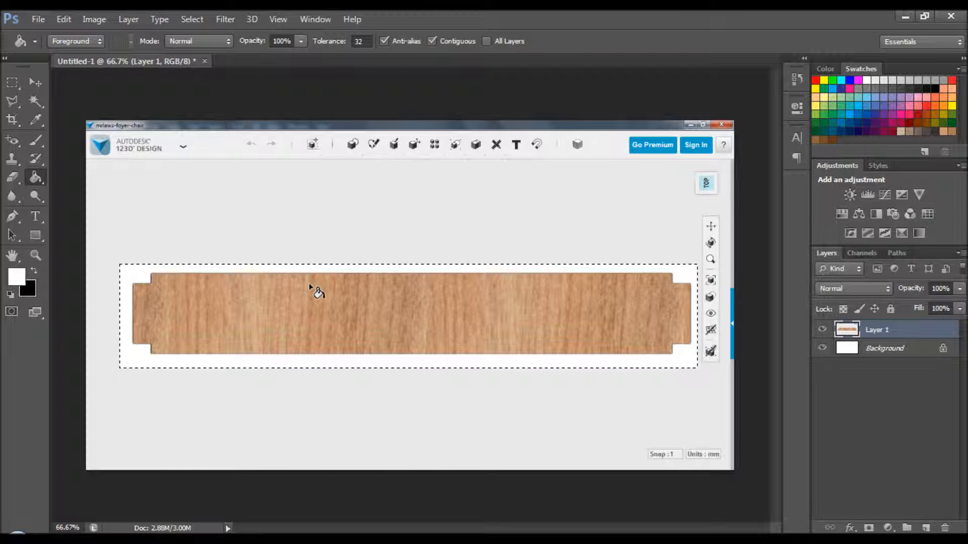
left_click(440, 538)
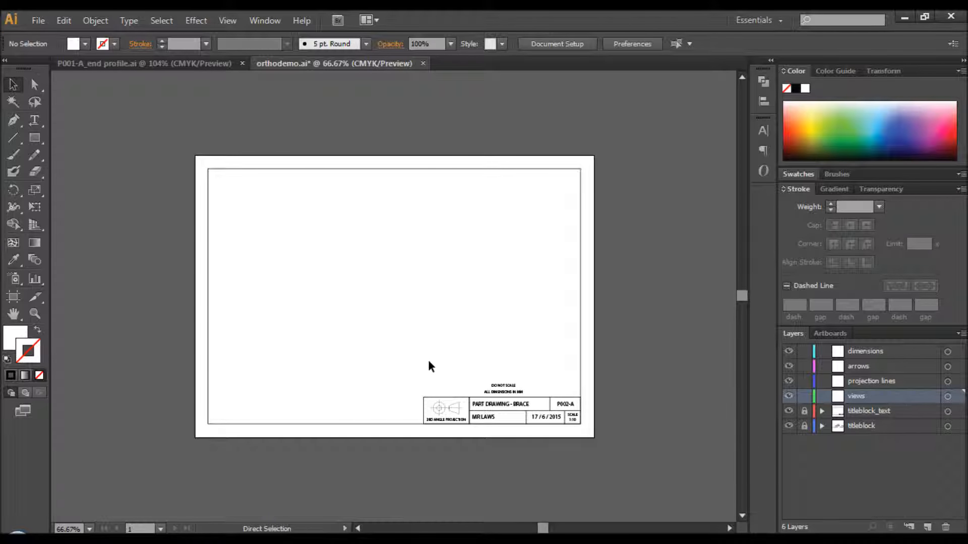
key("ctrl+v")
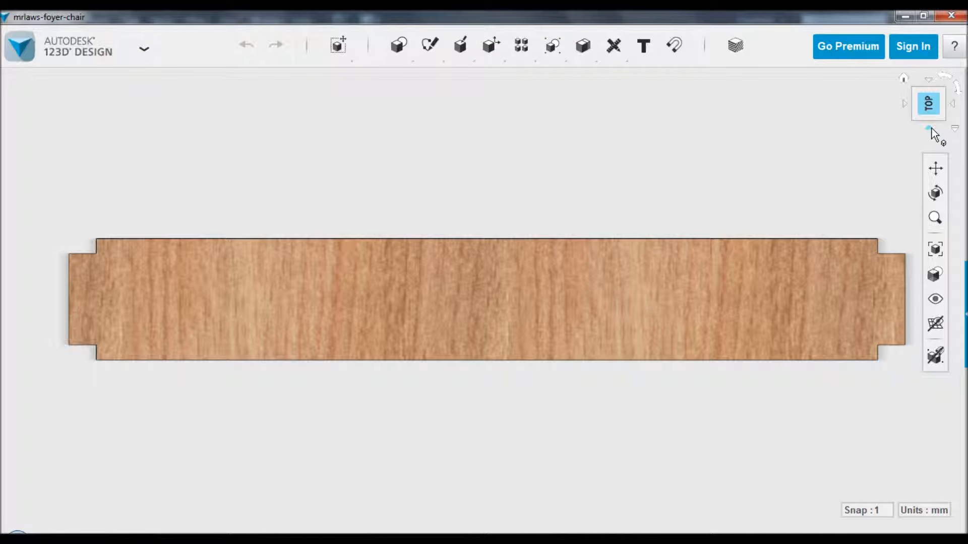
Switch to 123D Design, frame the brace in Left view, and paste its screenshot into Photoshop
left_click(931, 129)
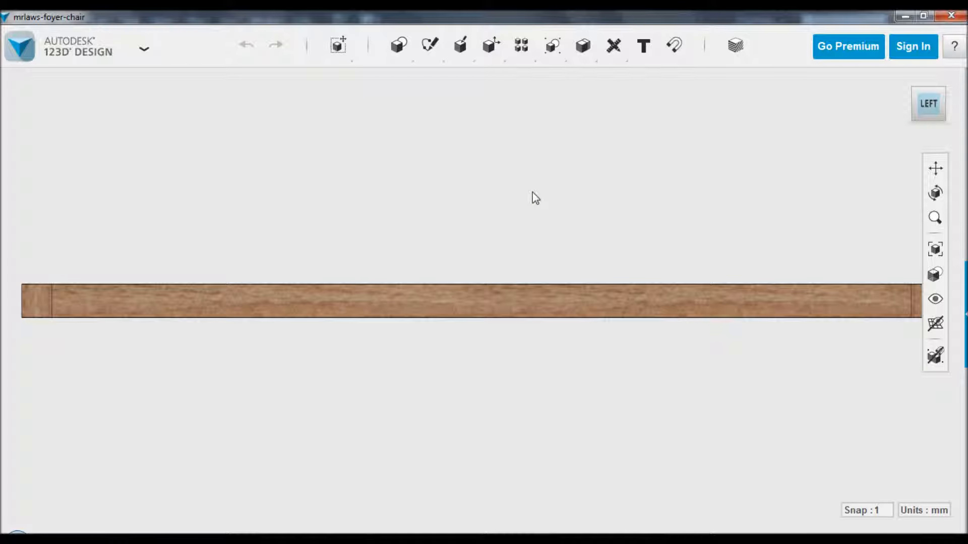
scroll(532, 192, "down", 1)
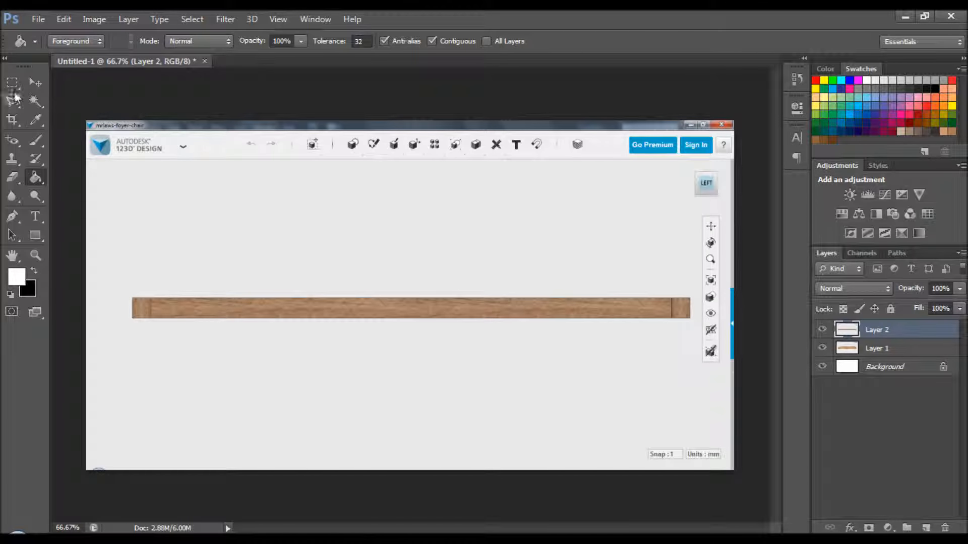
Select a rectangle around the brace's long edge view, fill its grey surroundings white, and paste the cropped image into the Illustrator drawing
left_click(12, 82)
left_click_drag(124, 290, 697, 330)
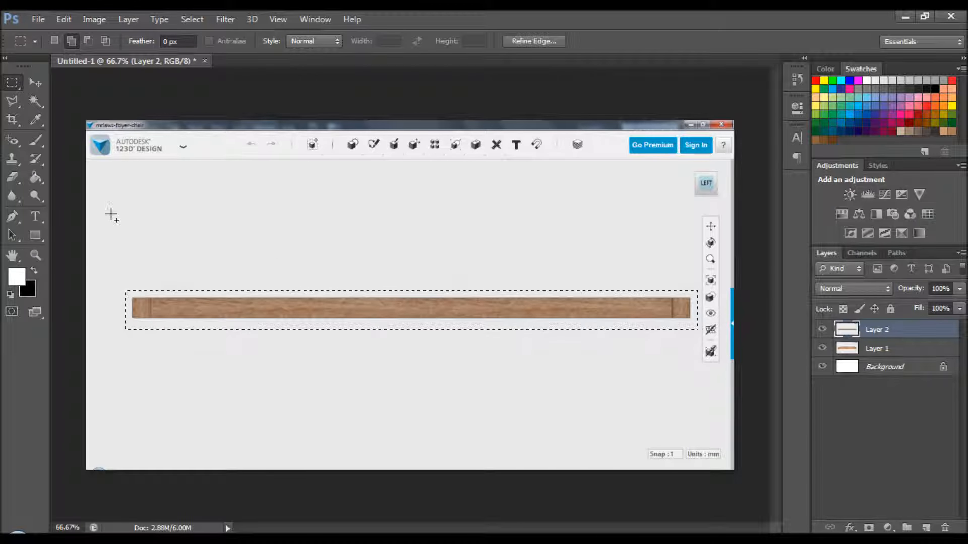
left_click(36, 178)
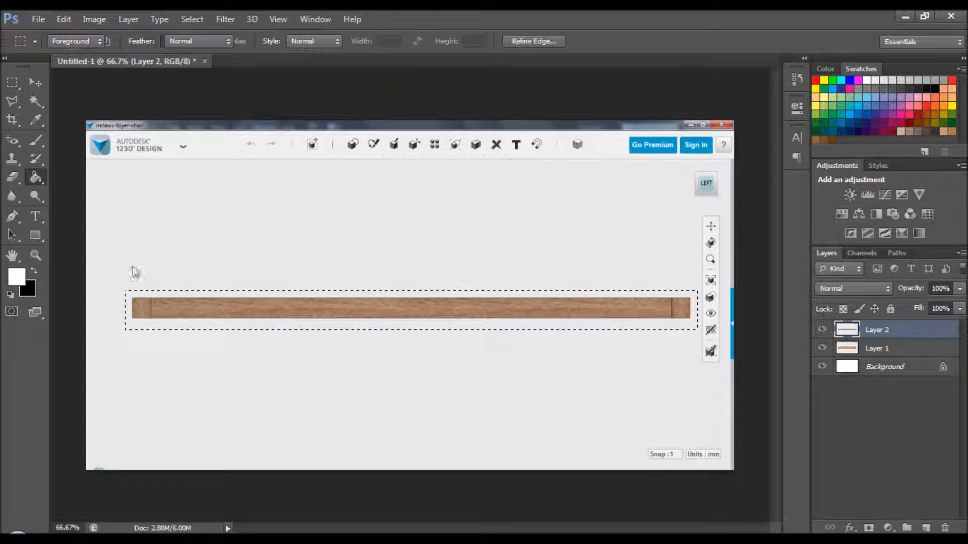
left_click(143, 302)
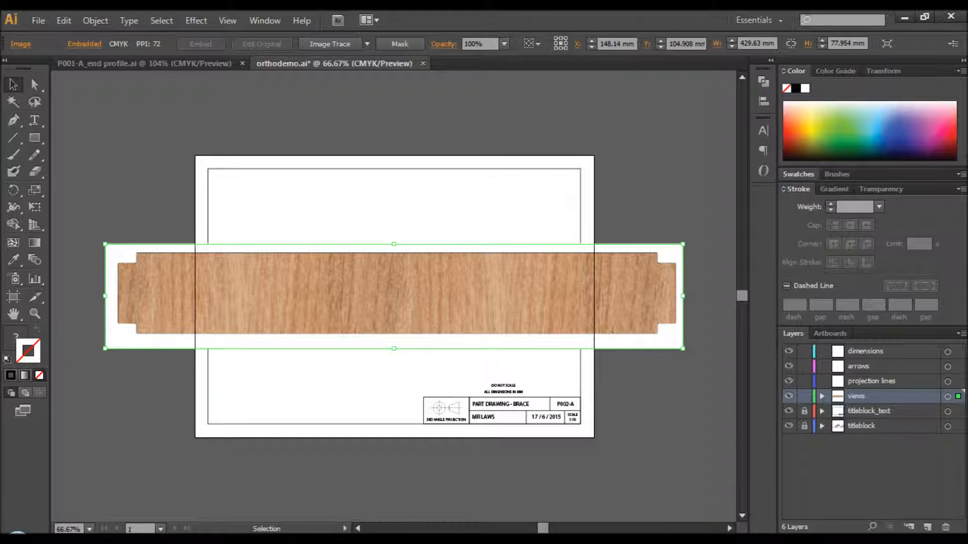
key("ctrl+v")
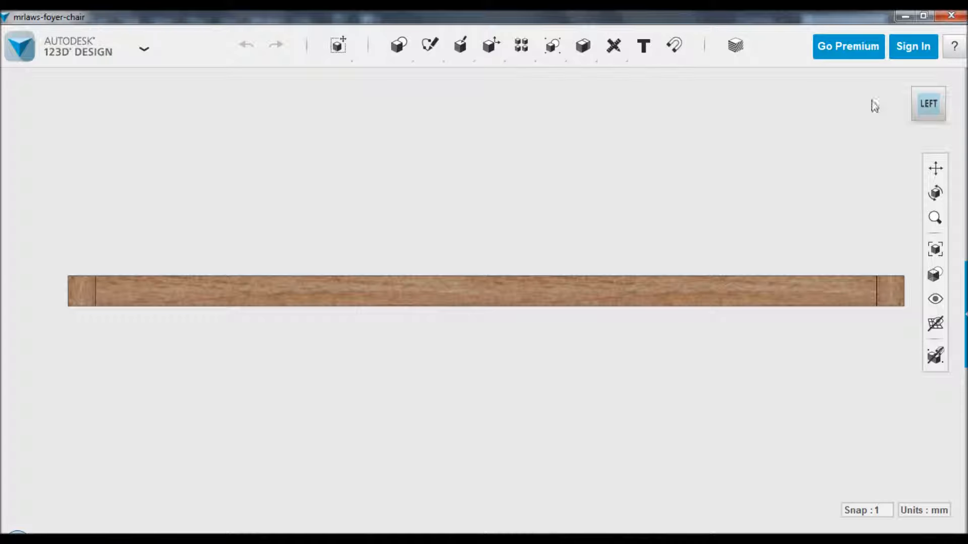
Switch to 123D Design, turn the brace to Front view, and paste its screenshot onto a new Photoshop layer
mouse_move(953, 102)
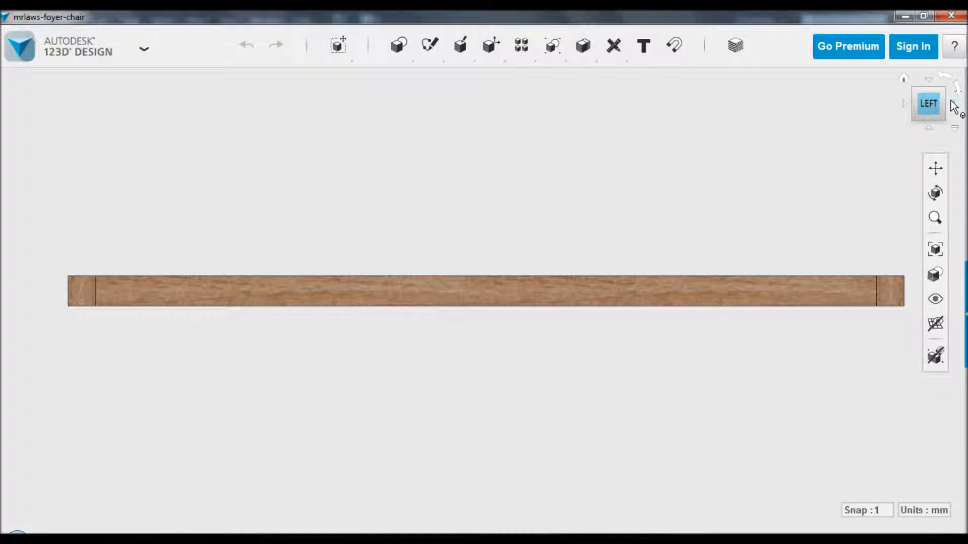
left_click(955, 110)
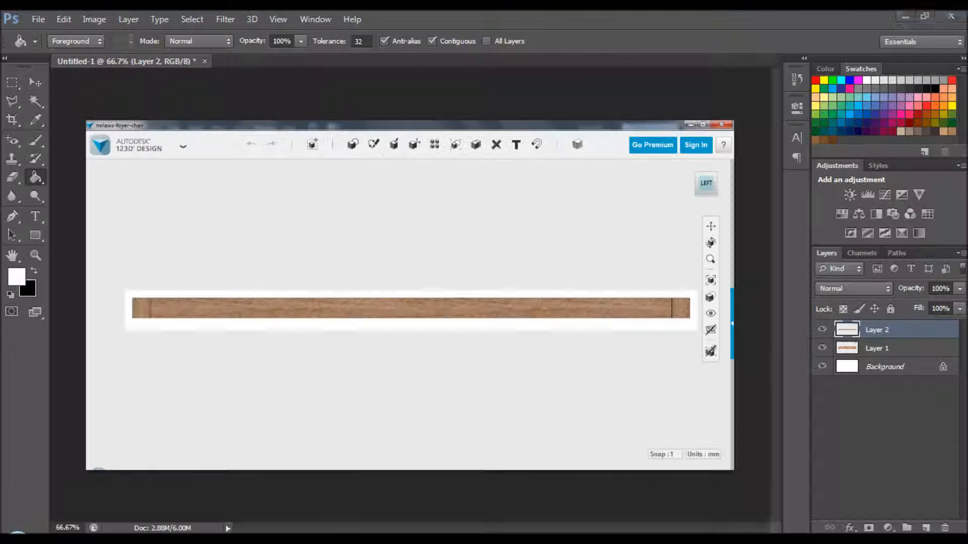
key("ctrl+v")
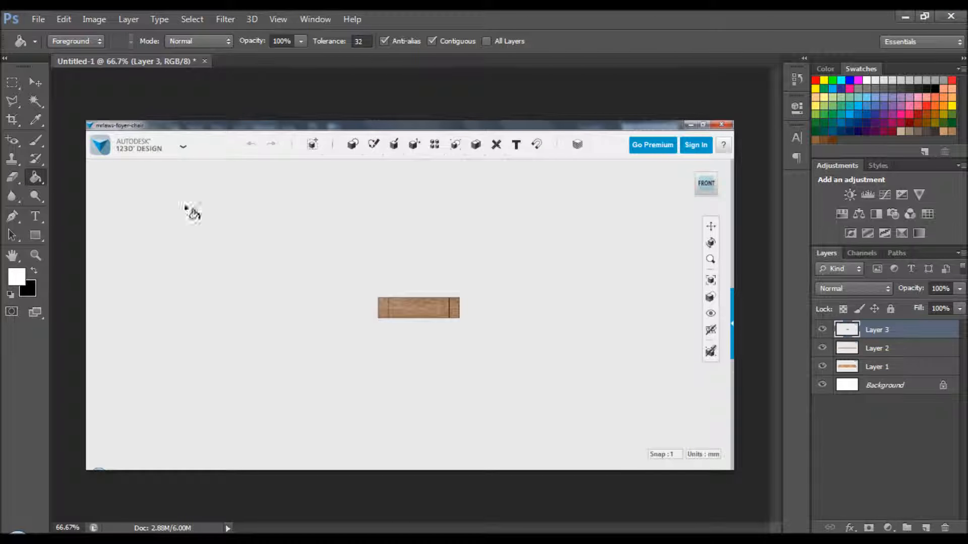
Select a rectangle around the brace's short end view, fill its grey surroundings white, and paste the cropped image into the Illustrator drawing
key("m")
left_click_drag(367, 290, 468, 326)
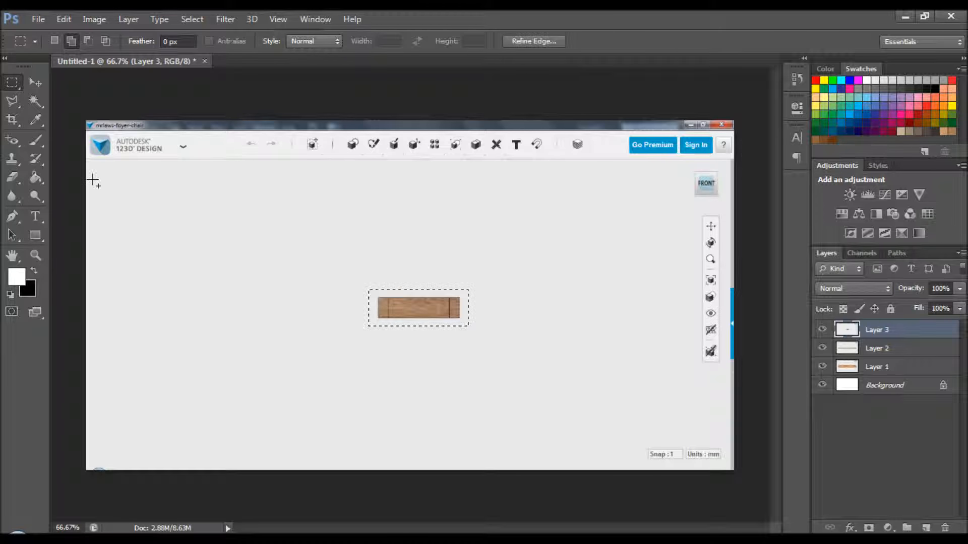
left_click(35, 176)
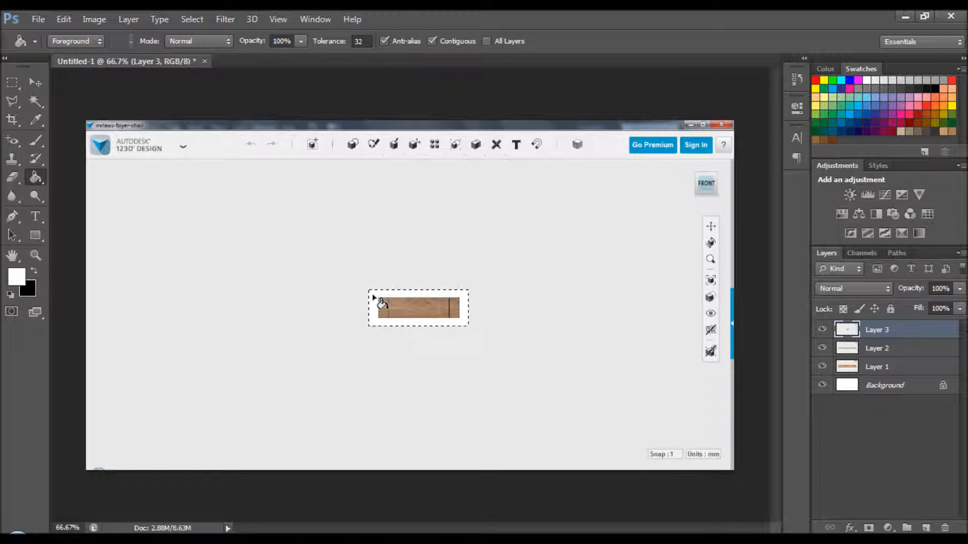
left_click(374, 298)
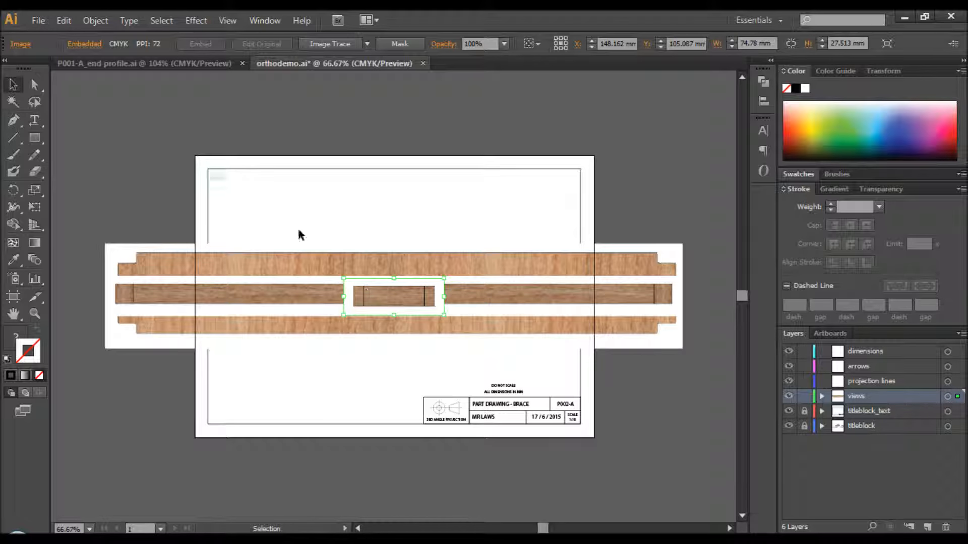
Move the end view image out to the right of the long edge view and nudge it level with that view
left_click_drag(373, 294, 700, 290)
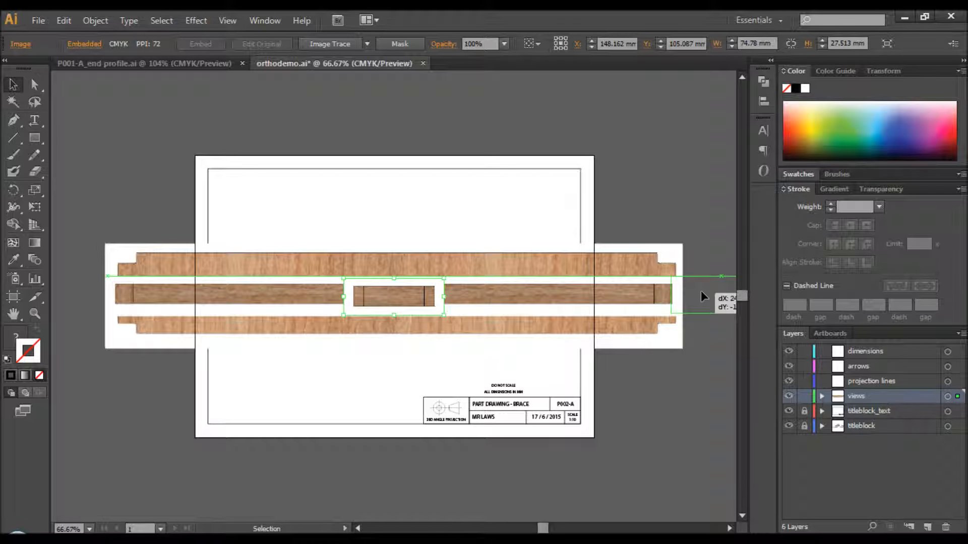
key("Right")
key("Right")
key("Right")
key("Right")
key("Right")
key("Right")
key("Right")
key("Right")
key("Right")
key("Right")
key("Right")
key("Right")
key("Right")
key("Right")
key("Right")
key("Right")
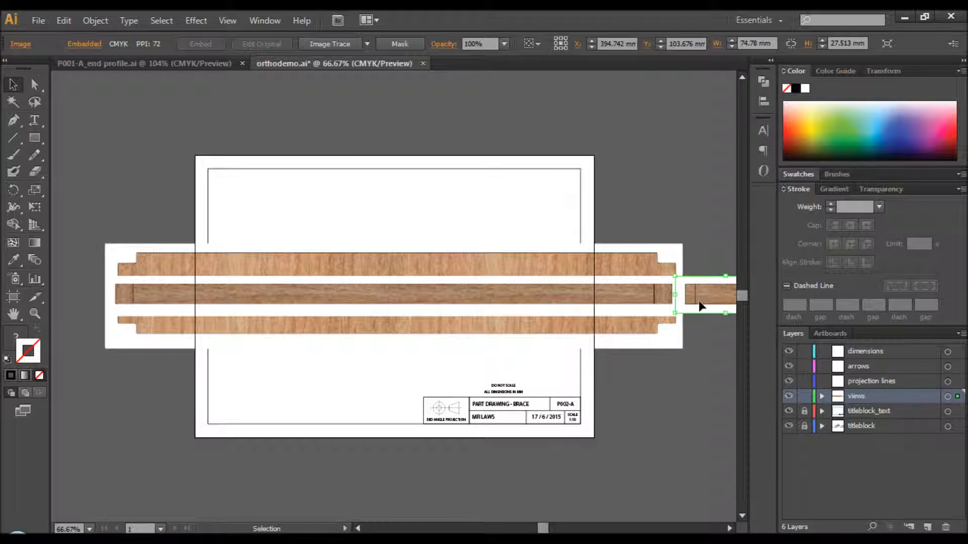
key("Up")
key("Right")
key("Right")
key("Right")
key("Right")
key("Right")
key("Right")
key("Right")
key("Right")
key("Right")
key("Right")
key("Right")
key("Right")
key("Right")
key("Right")
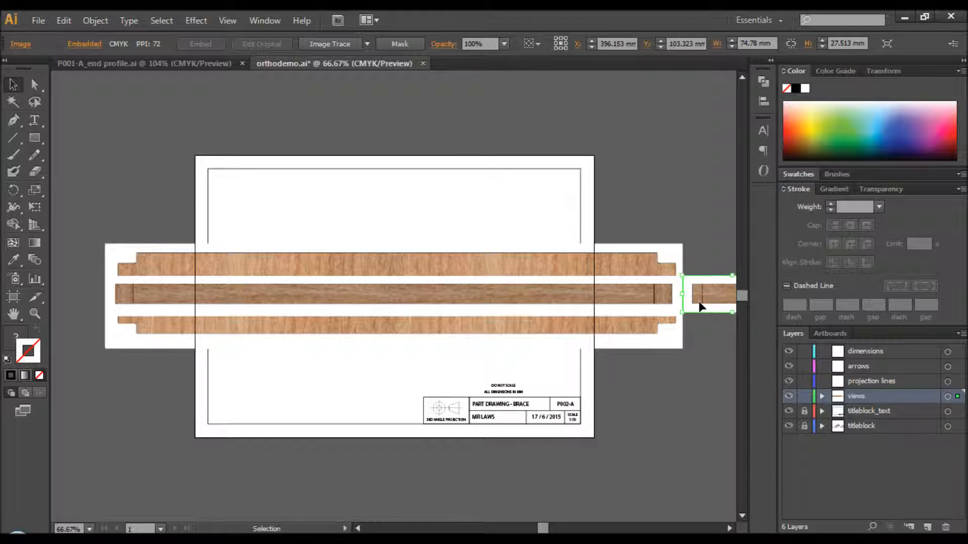
key("Right")
key("Right")
key("Right")
key("Right")
key("Right")
key("Right")
key("Right")
key("Right")
key("Right")
key("Right")
key("Right")
key("Right")
key("Right")
key("Right")
key("Right")
key("Right")
key("Right")
key("Right")
Nudge the large top view image left to line up its ends with the long edge view
left_click(622, 261)
key("Left")
key("Left")
key("Left")
key("Left")
key("Left")
key("Left")
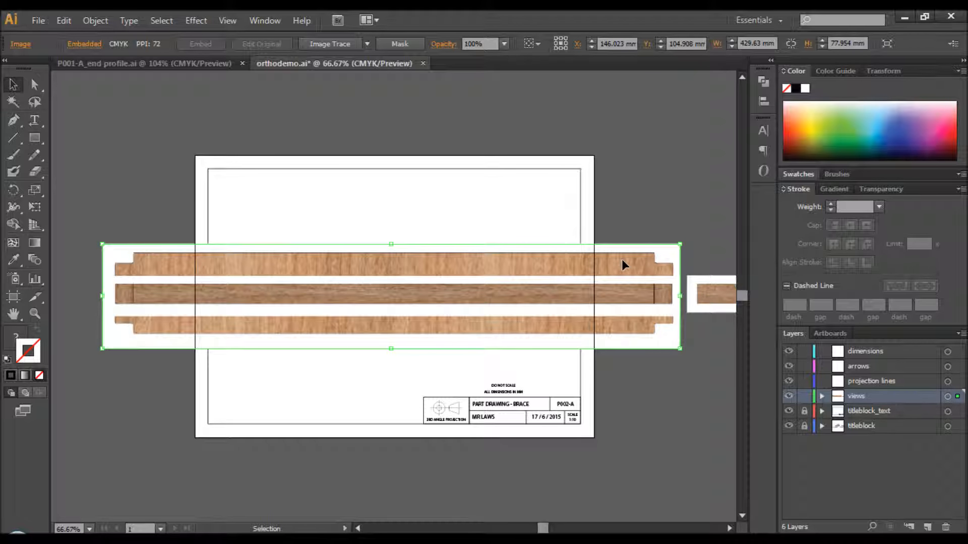
Move the top view image straight up until it sits clear above the long edge view
key("shift+Up")
key("shift+Up")
key("shift+Up")
key("shift+Up")
key("shift+Up")
key("shift+Up")
key("shift+Up")
key("shift+Up")
key("shift+Up")
key("shift+Up")
key("shift+Up")
key("shift+Up")
key("shift+Up")
key("shift+Up")
key("shift+Up")
key("shift+Up")
key("shift+Up")
key("shift+Up")
key("shift+Up")
key("shift+Up")
key("shift+Up")
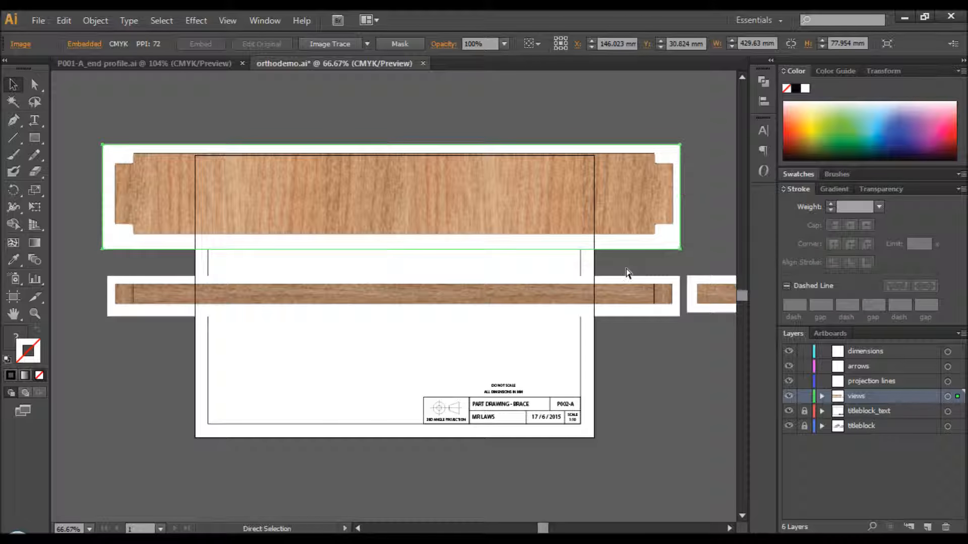
key("ctrl+minus")
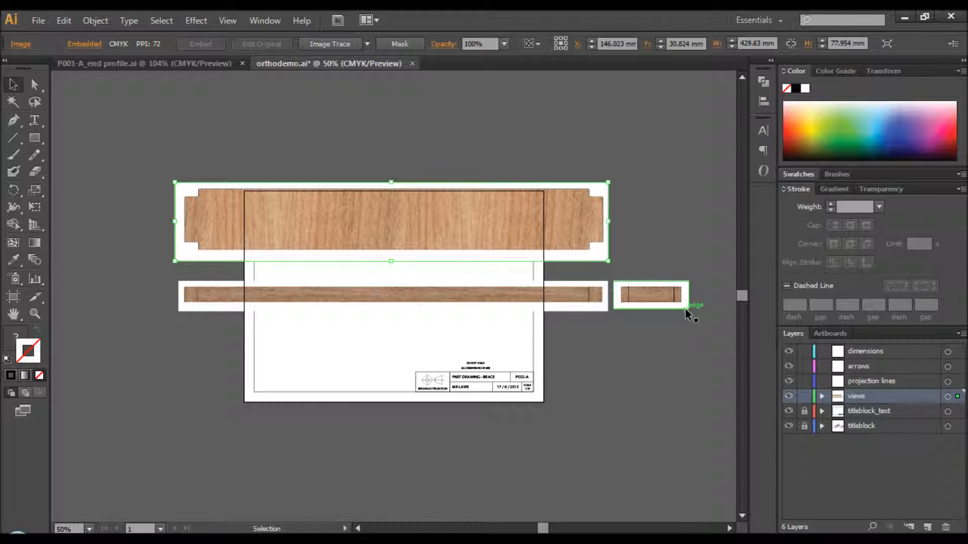
left_click(640, 362)
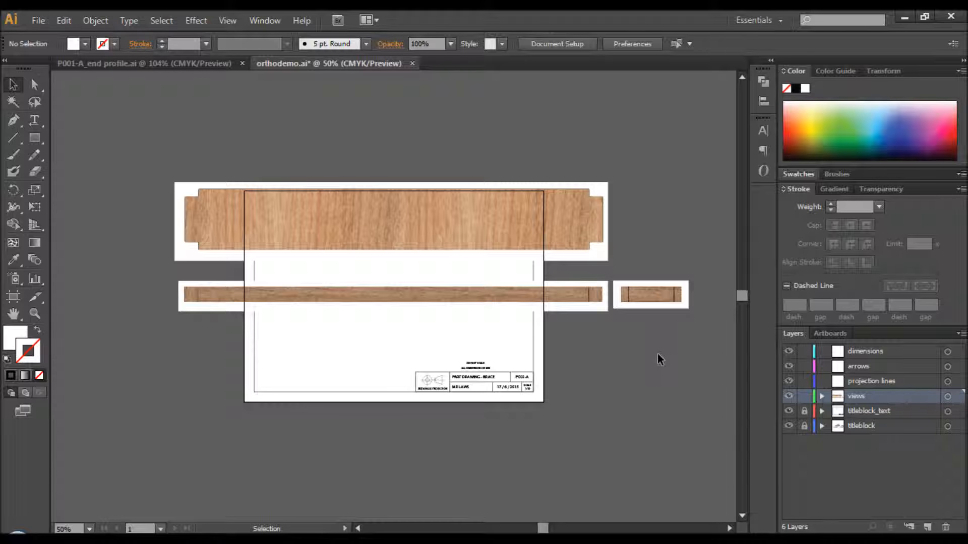
Shift the end view image further right to widen its gap from the long edge view
left_click(643, 290)
key("Right")
key("shift+Right")
key("shift+Right")
key("shift+Right")
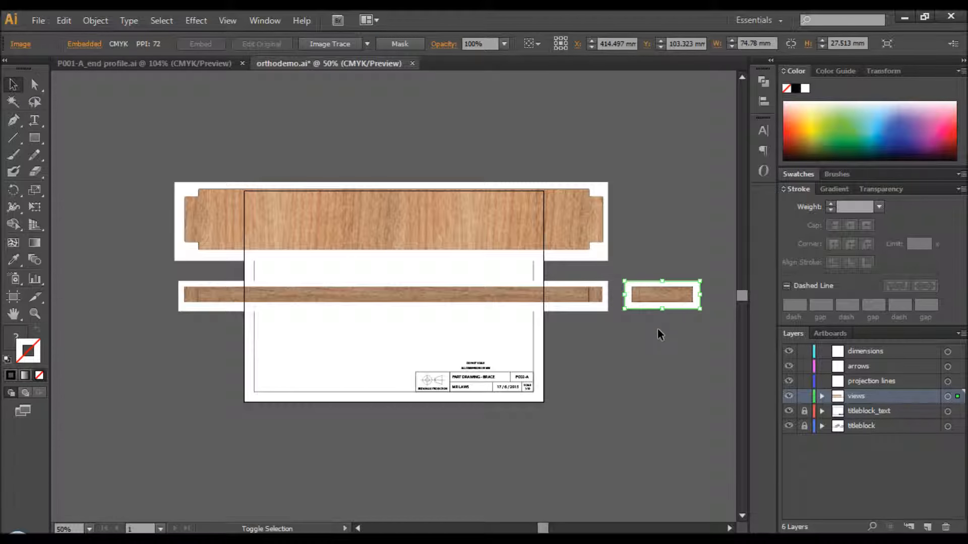
key("shift+Right")
key("shift+Right")
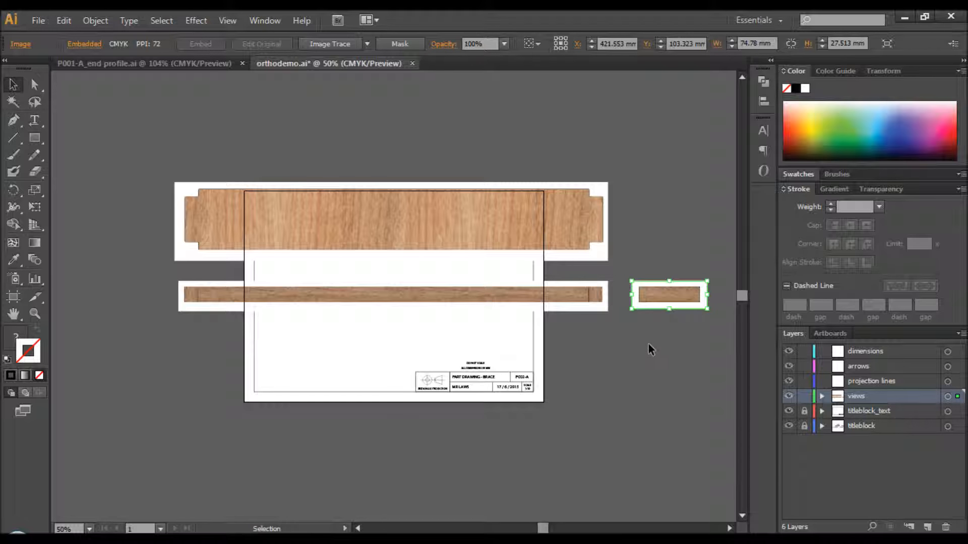
left_click(648, 343)
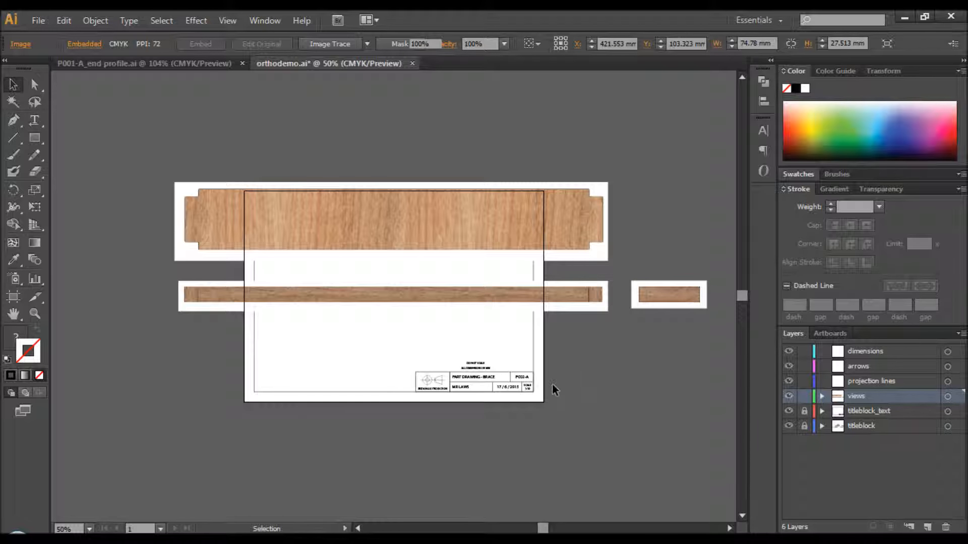
Check the scale in the title block of the P001-A end profile drawing and return to the orthodemo drawing
left_click(150, 64)
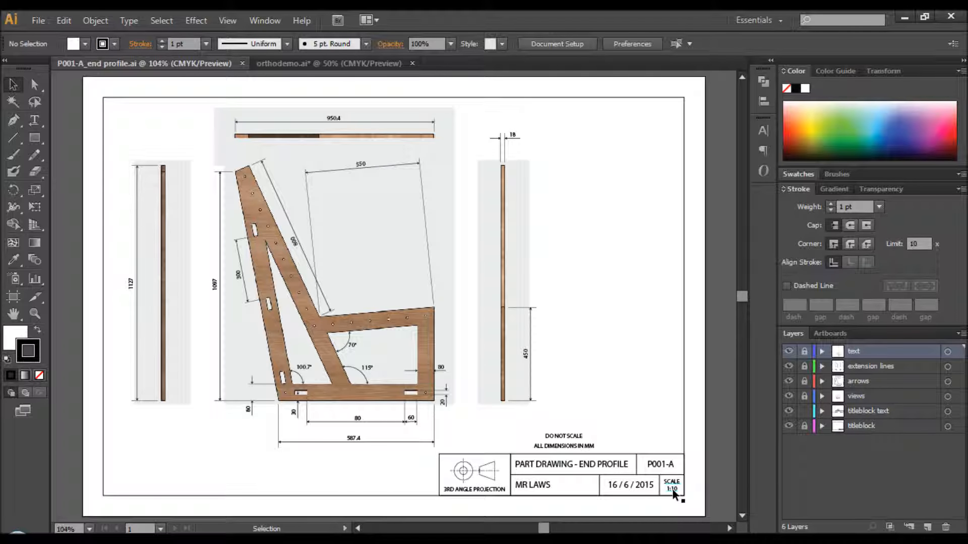
left_click(348, 64)
Switch to 123D Design and measure the brace's overall length between its two end edges
key("alt+Tab")
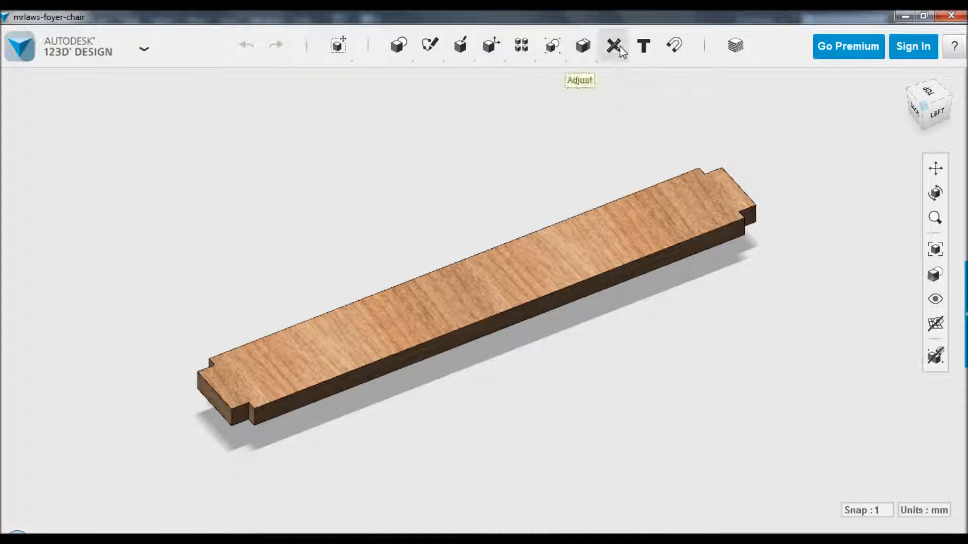
left_click(617, 79)
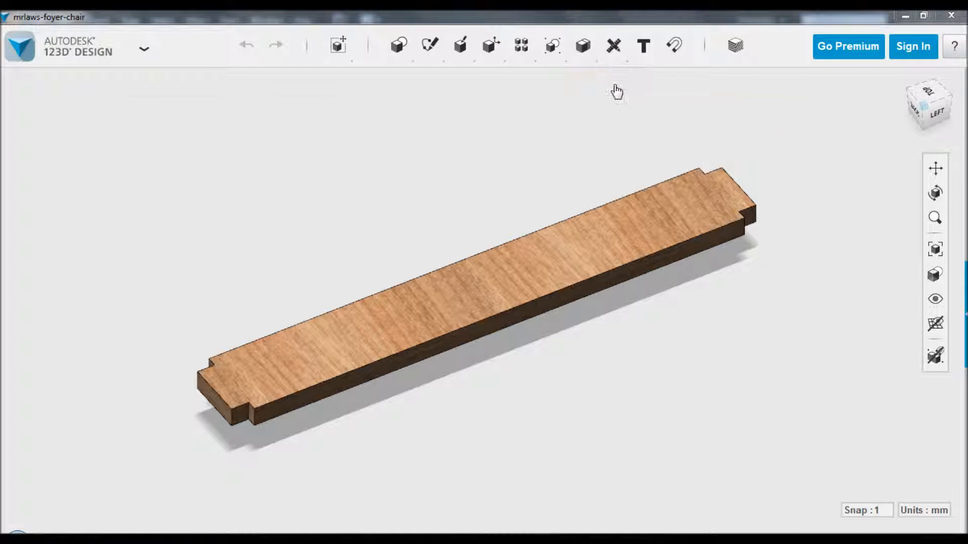
left_click(216, 392)
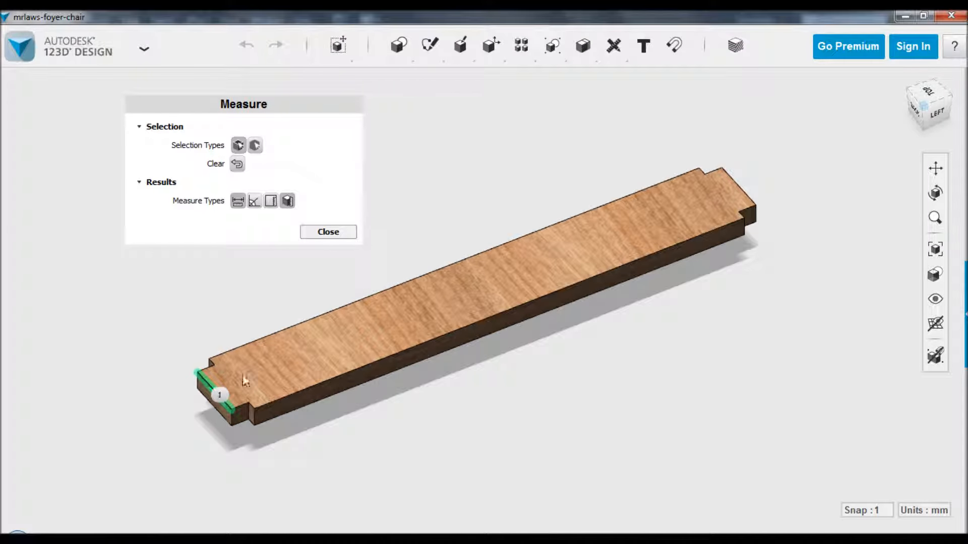
left_click(736, 187)
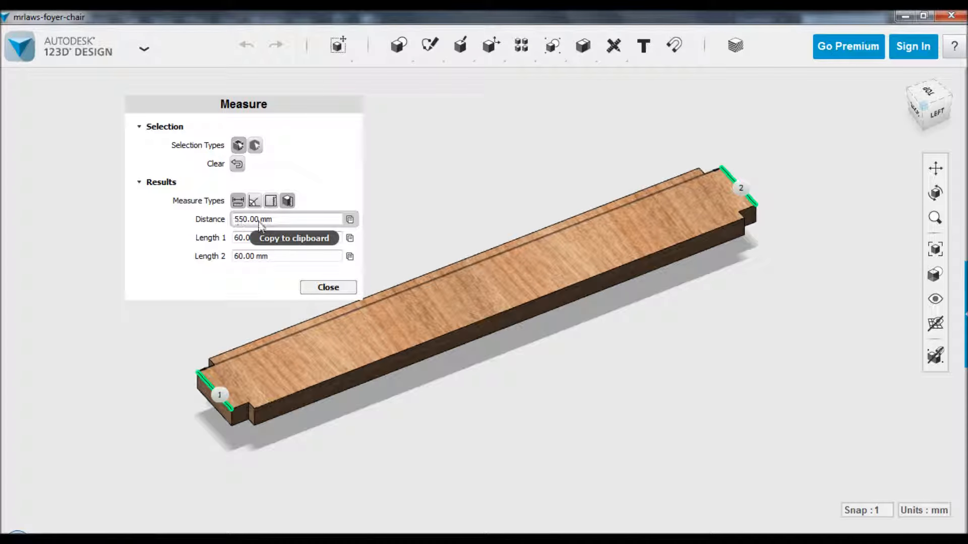
left_click(328, 288)
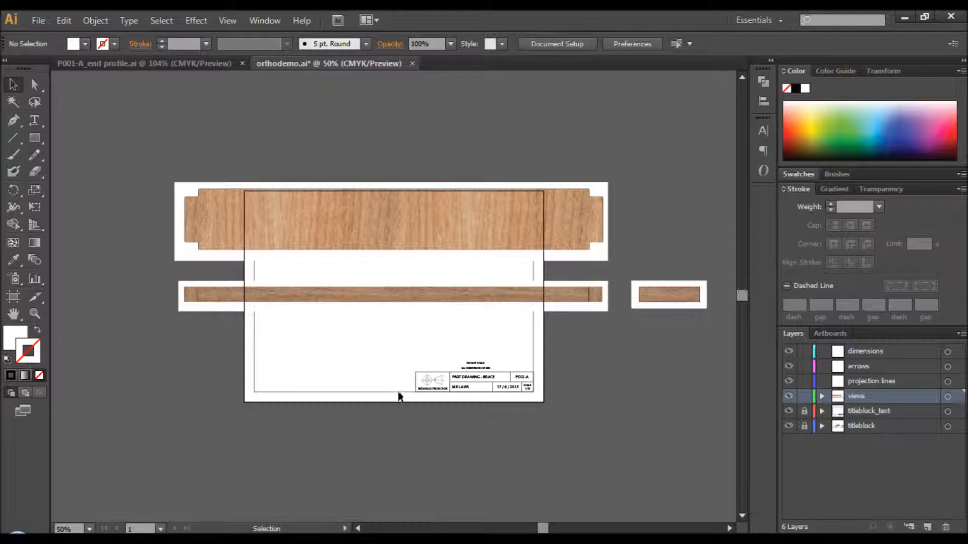
Draw a horizontal line segment 55 mm long at 0° in the empty area below the long edge view
scroll(338, 345, "up", 1)
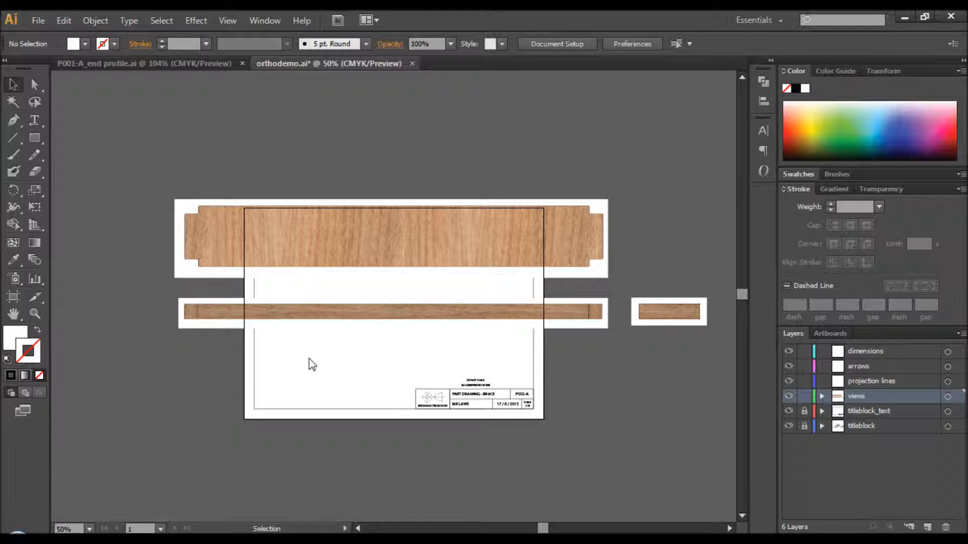
left_click(13, 137)
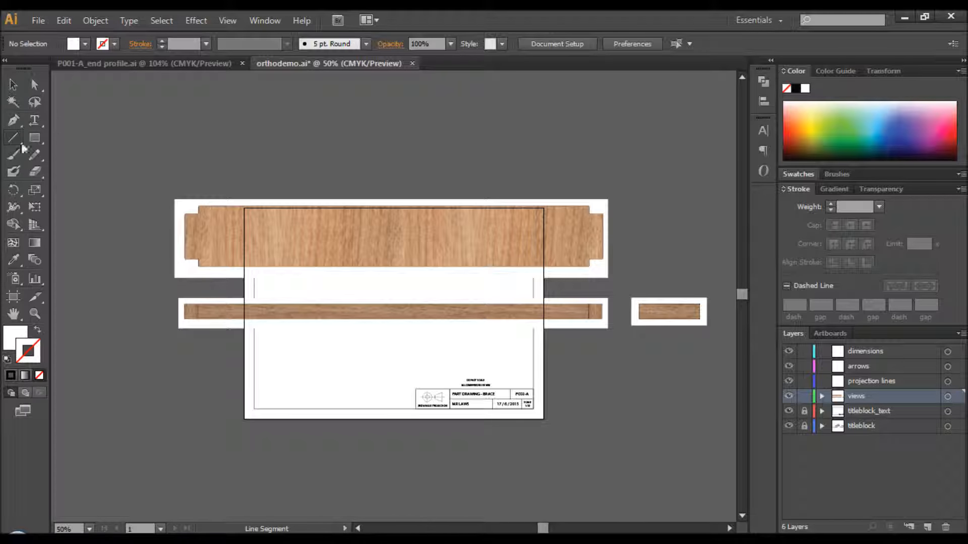
left_click(296, 359)
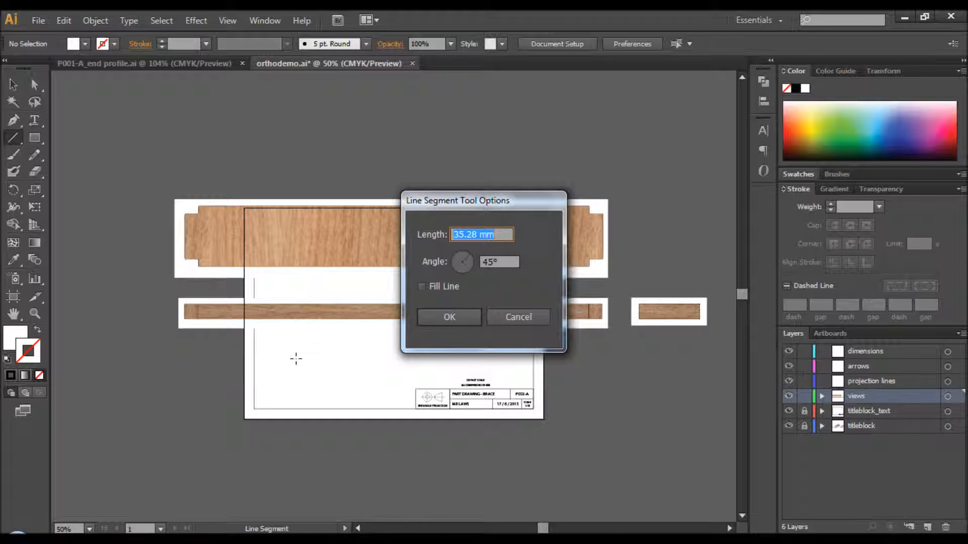
type("55")
left_click(464, 262)
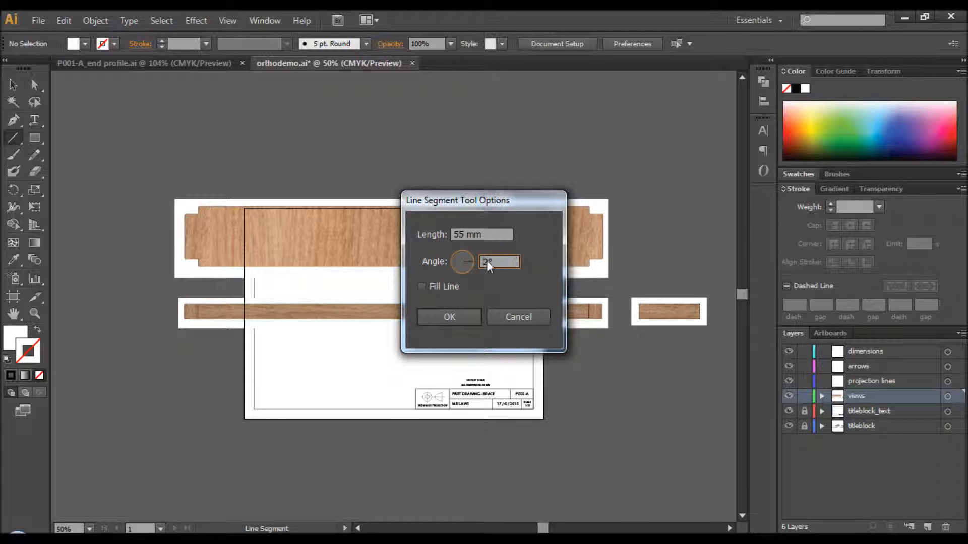
left_click(465, 262)
left_click(449, 317)
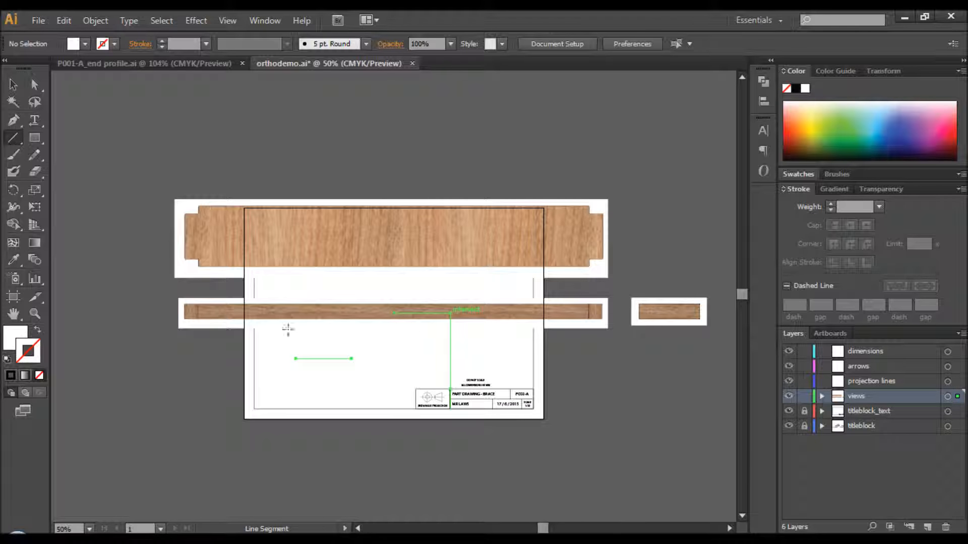
Give the reference line a red stroke with a weight of 3 pt and deselect it
left_click_drag(670, 311, 670, 236)
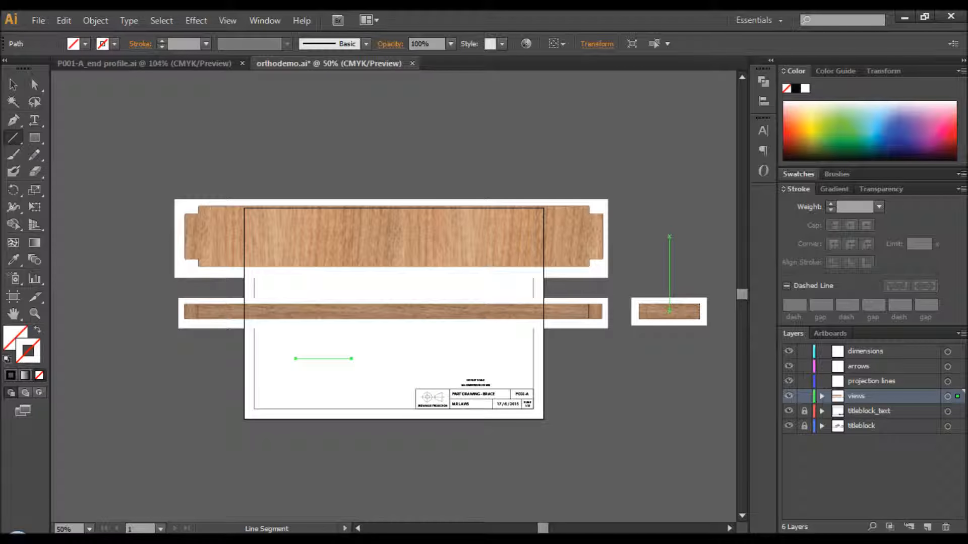
left_click(795, 128)
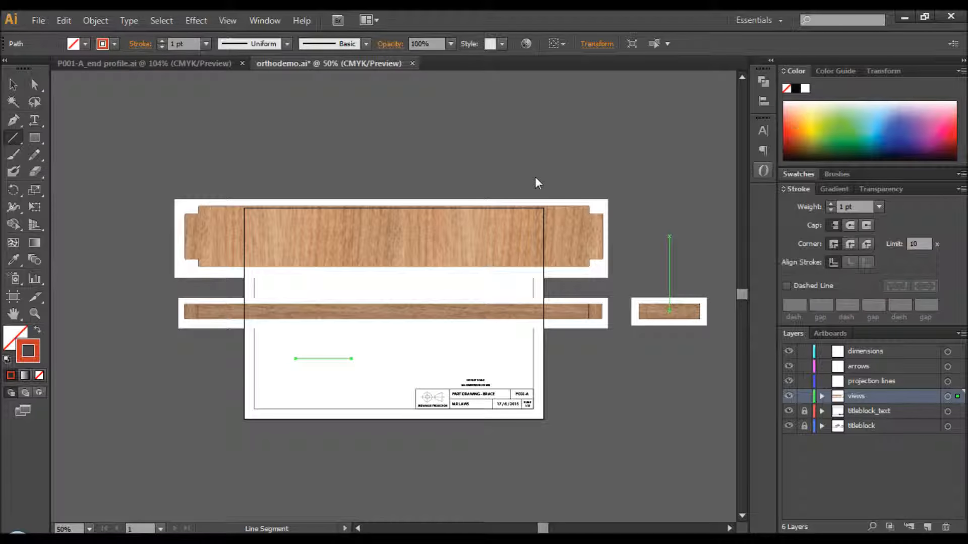
left_click(162, 40)
left_click(14, 84)
left_click(182, 367)
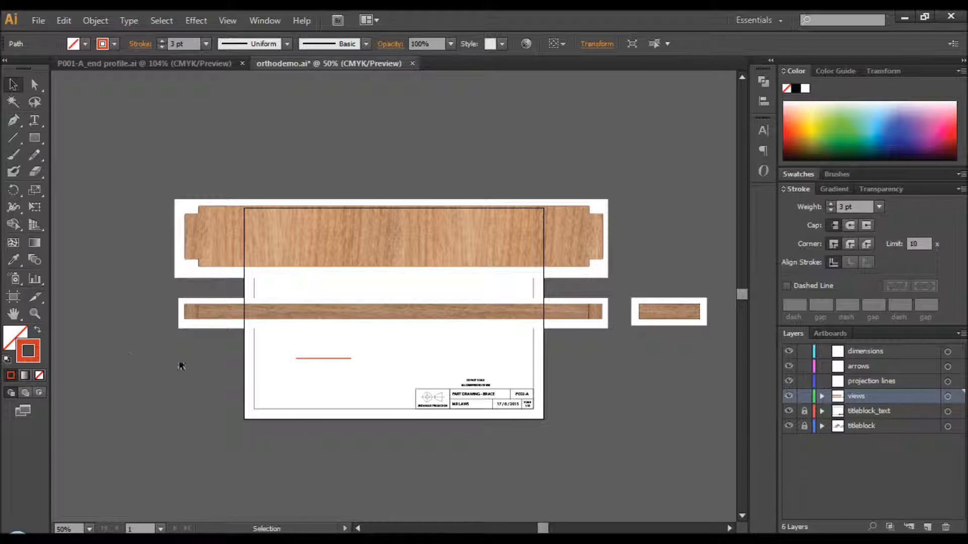
Delete the short red reference line below the views
key("ctrl+=")
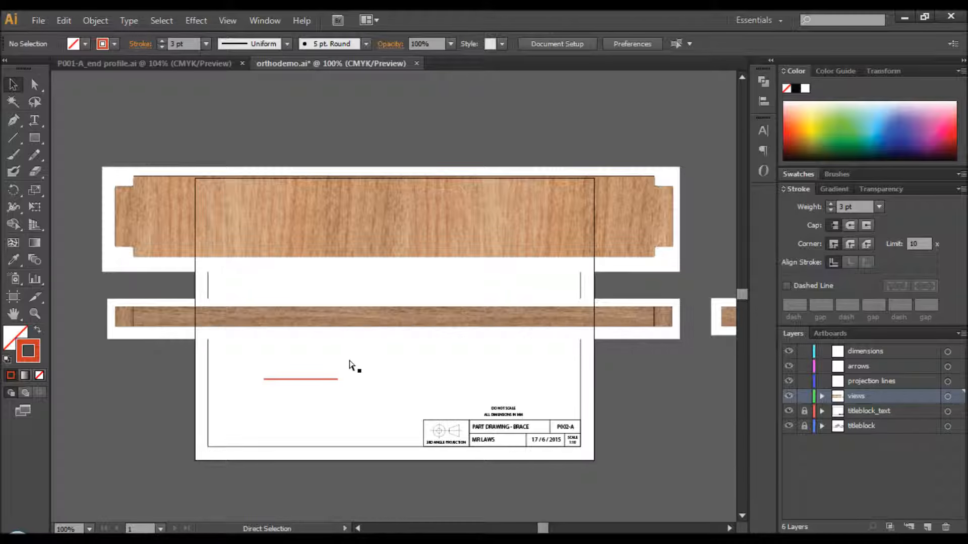
key("ctrl+minus")
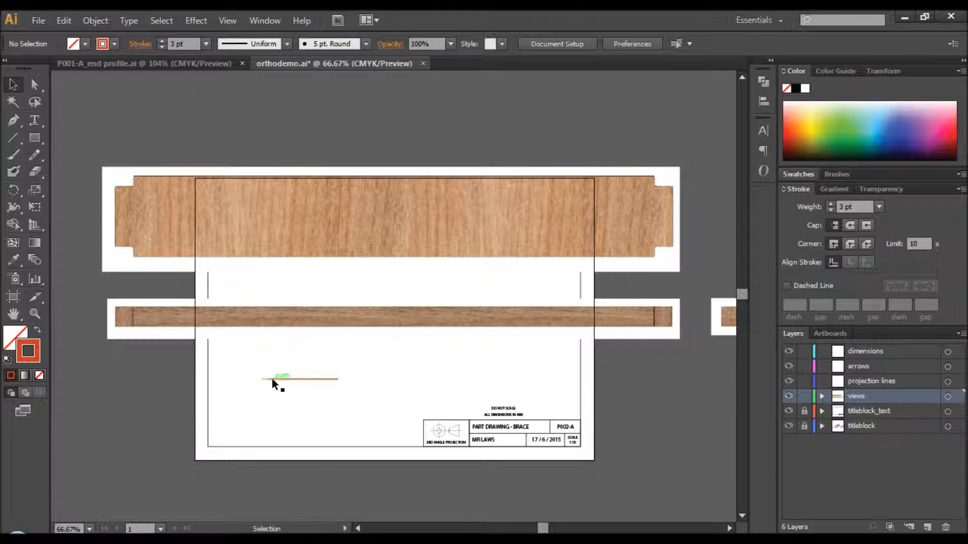
left_click(289, 378)
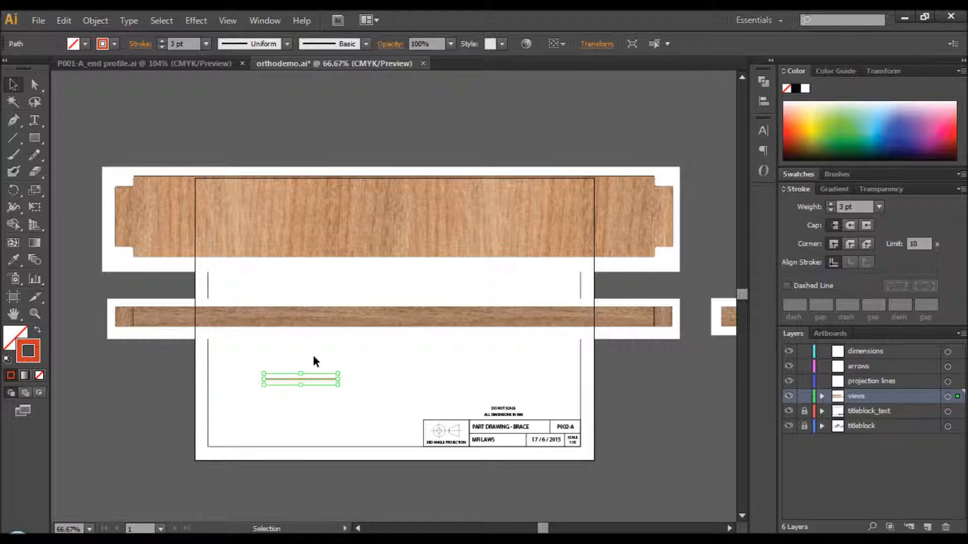
key("Delete")
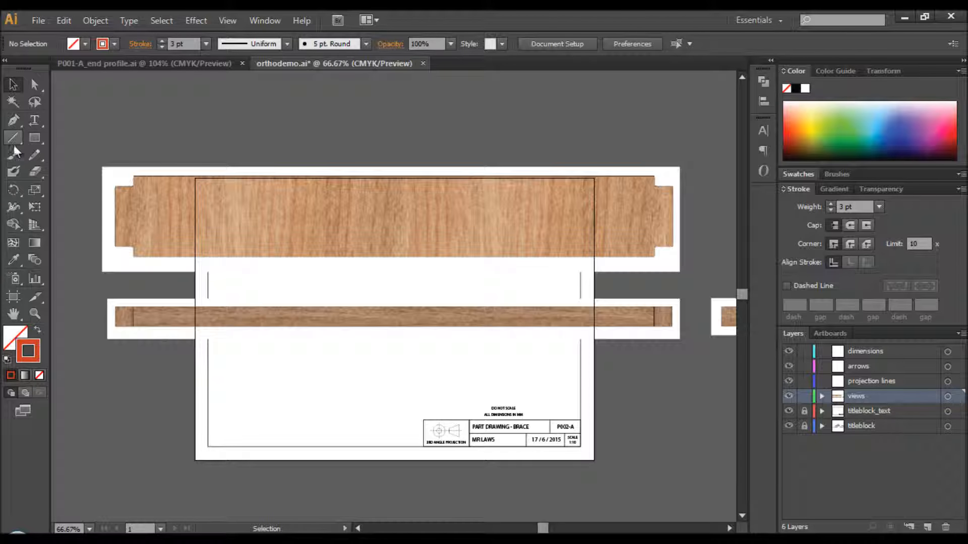
Draw a horizontal reference line 110 mm long at 0° in the empty area below the long edge view
left_click(13, 139)
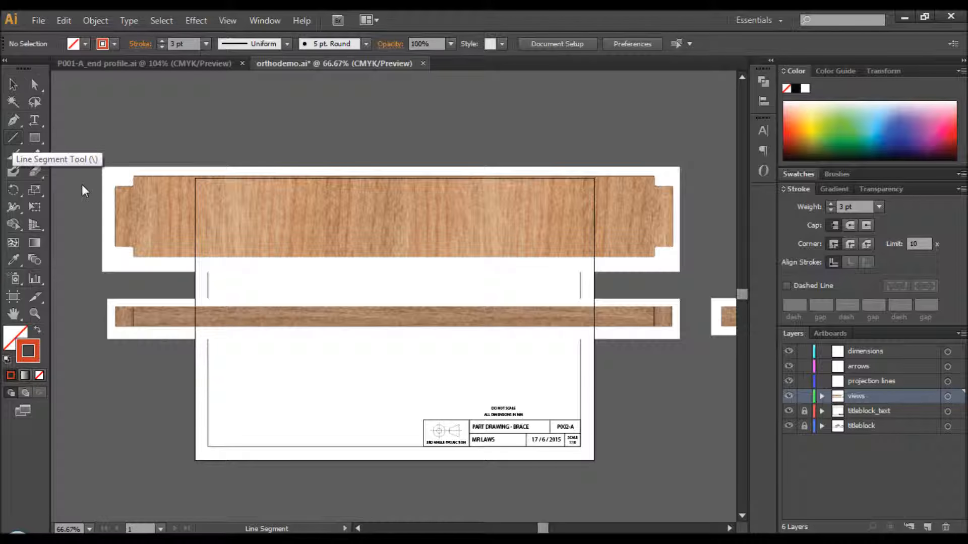
left_click(262, 375)
type("1:10")
left_click(447, 314)
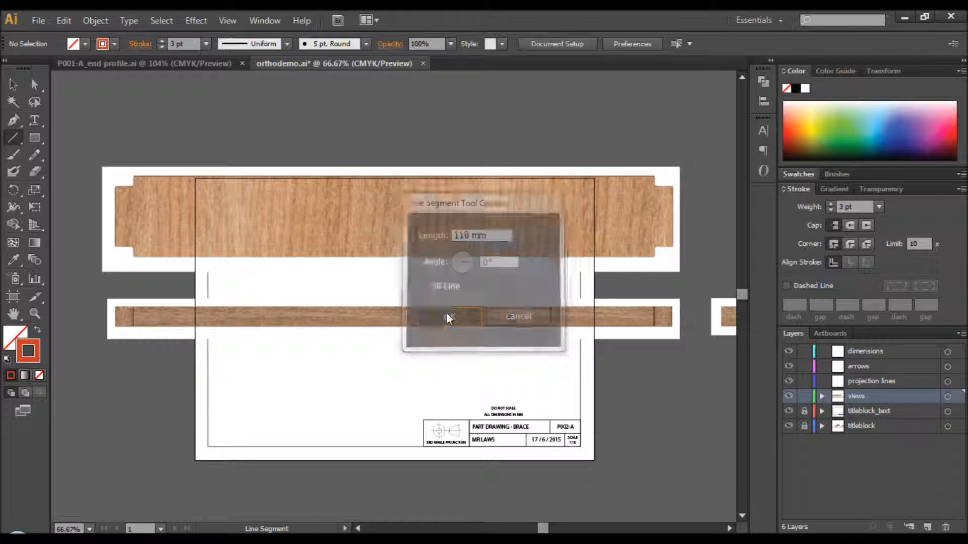
Select the top view, long edge view and end view images together and group them
left_click(13, 85)
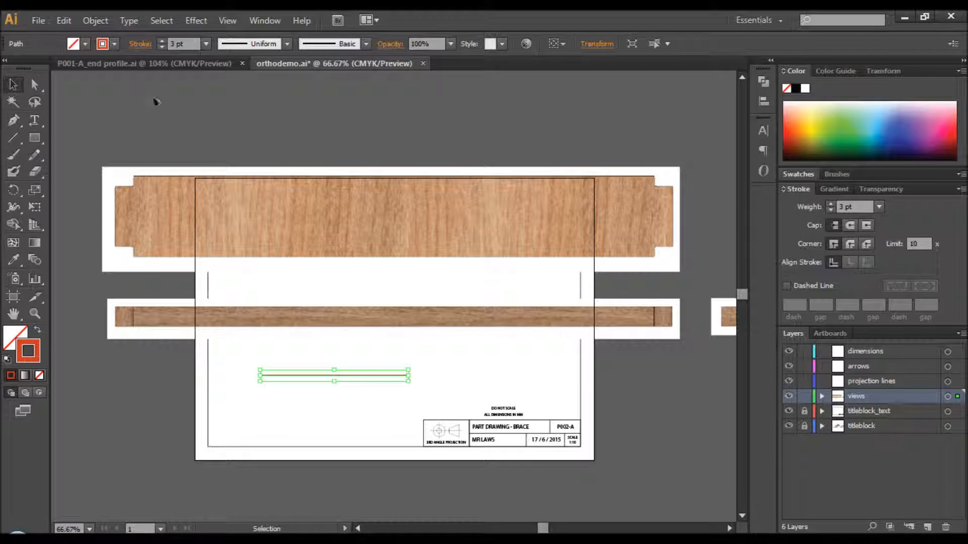
left_click(152, 218)
left_click(171, 316, "shift")
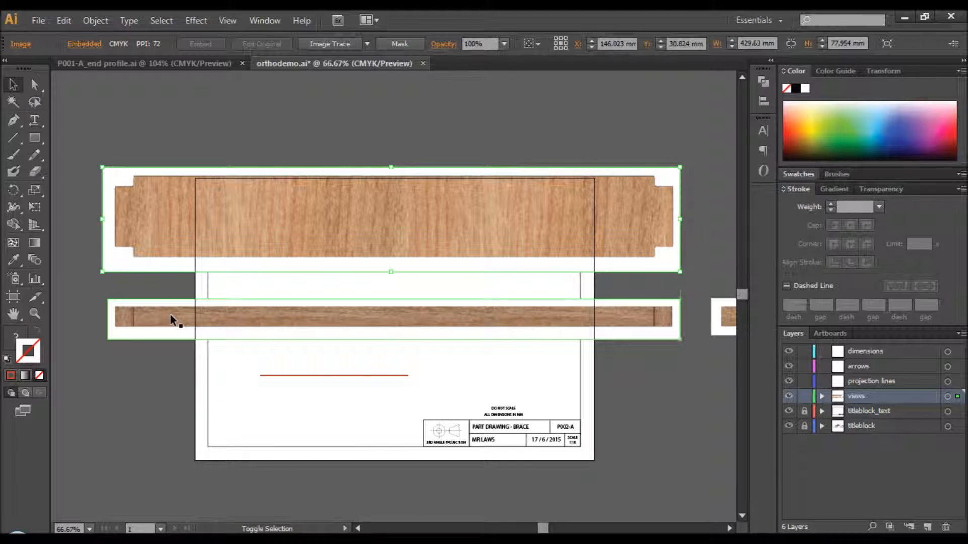
left_click(721, 311, "shift")
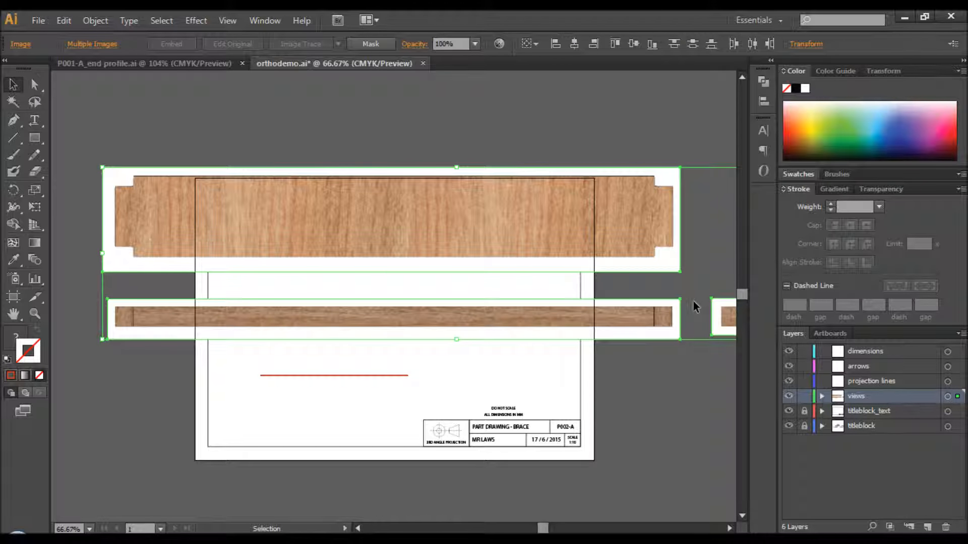
key("ctrl+g")
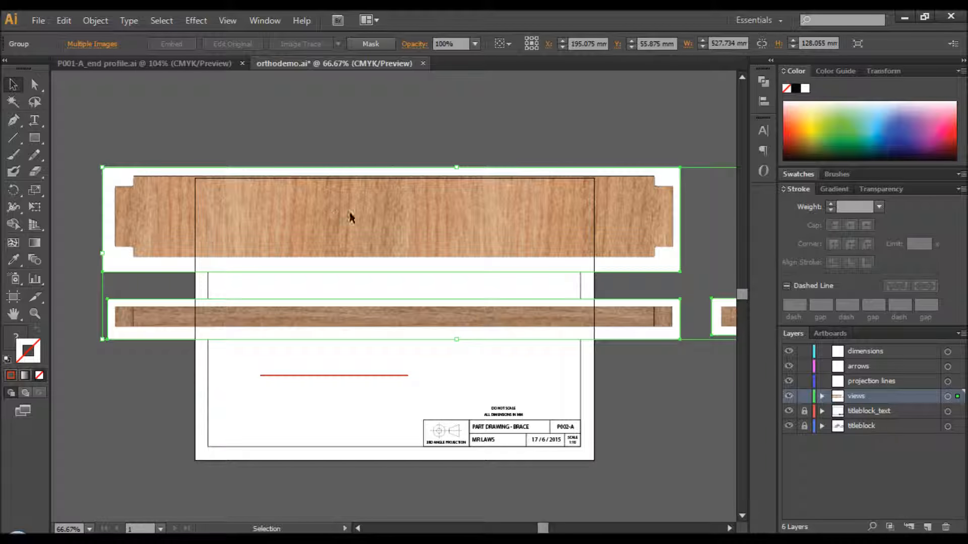
Scale the grouped views down proportionally to about 139 mm wide and place them directly above the red reference line
left_click_drag(173, 213, 227, 233)
left_click_drag(182, 195, 362, 281)
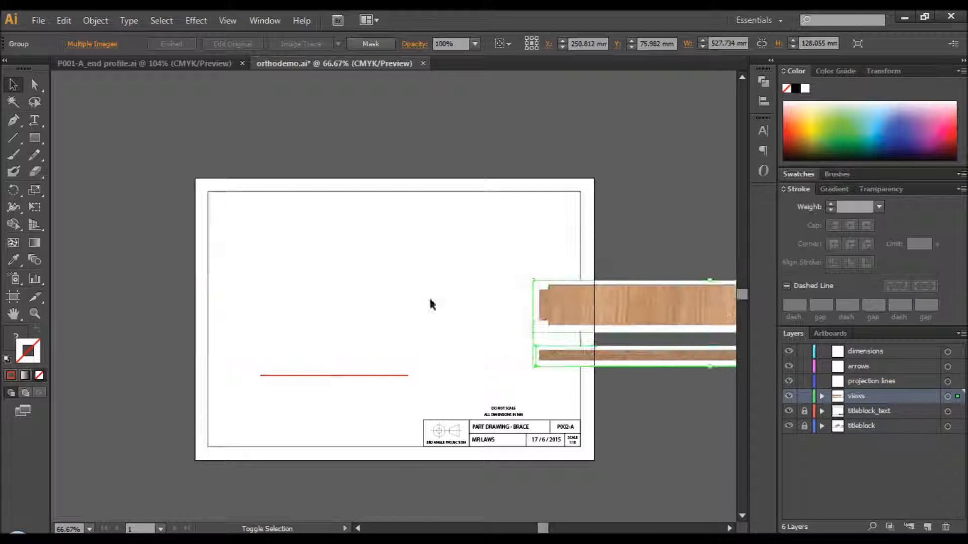
left_click_drag(634, 315, 360, 319)
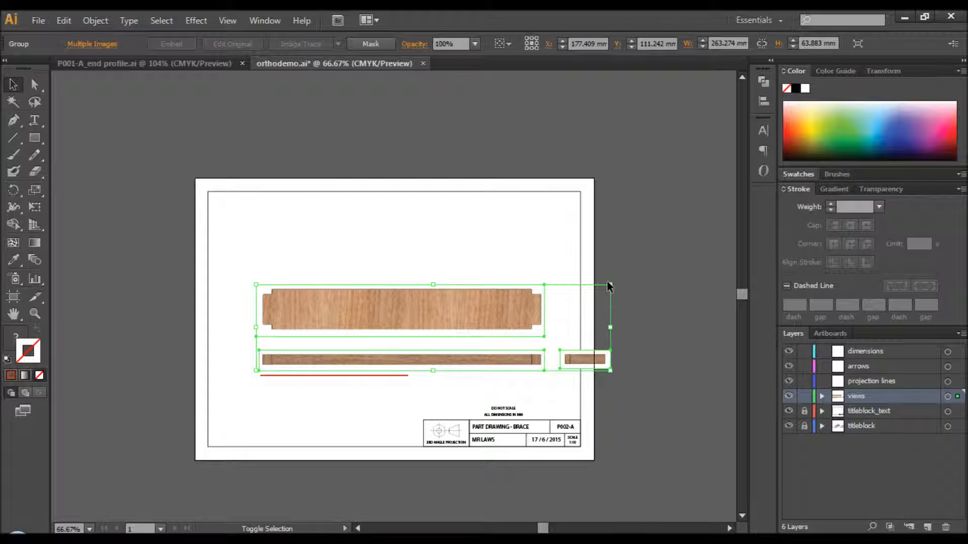
left_click_drag(610, 285, 442, 325)
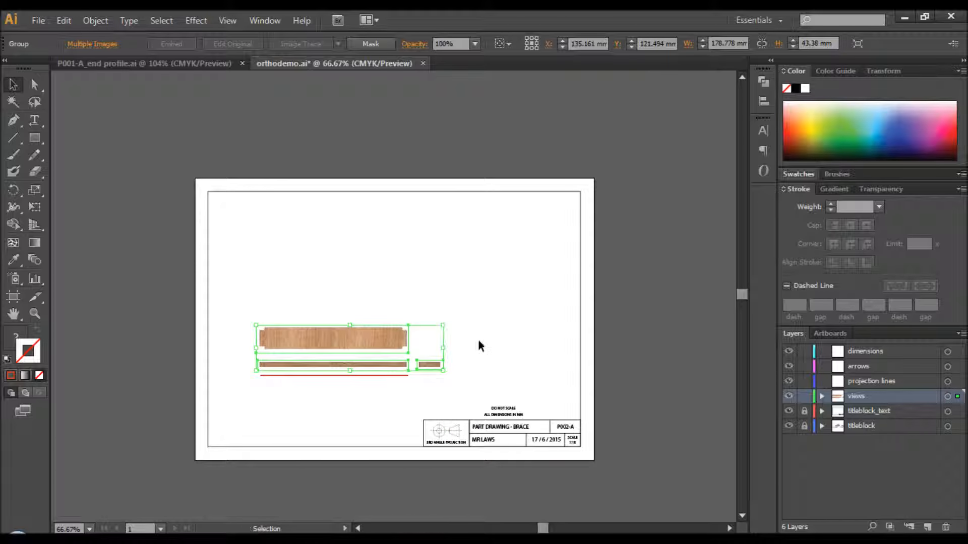
Nudge the grouped views straight down about 3.5 mm, closer to the red reference line
key("ctrl+equal")
key("ctrl+equal")
key("ctrl+equal")
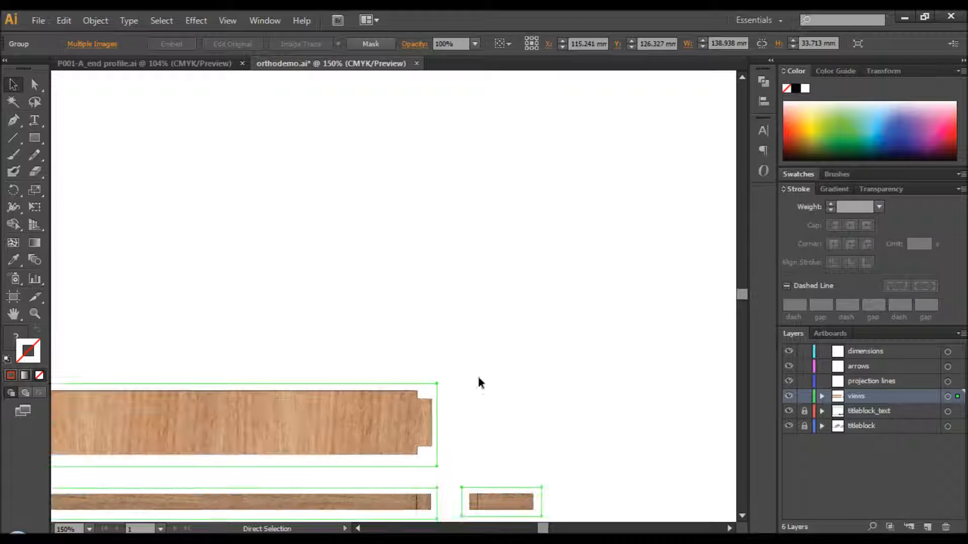
left_click_drag(440, 328, 636, 127)
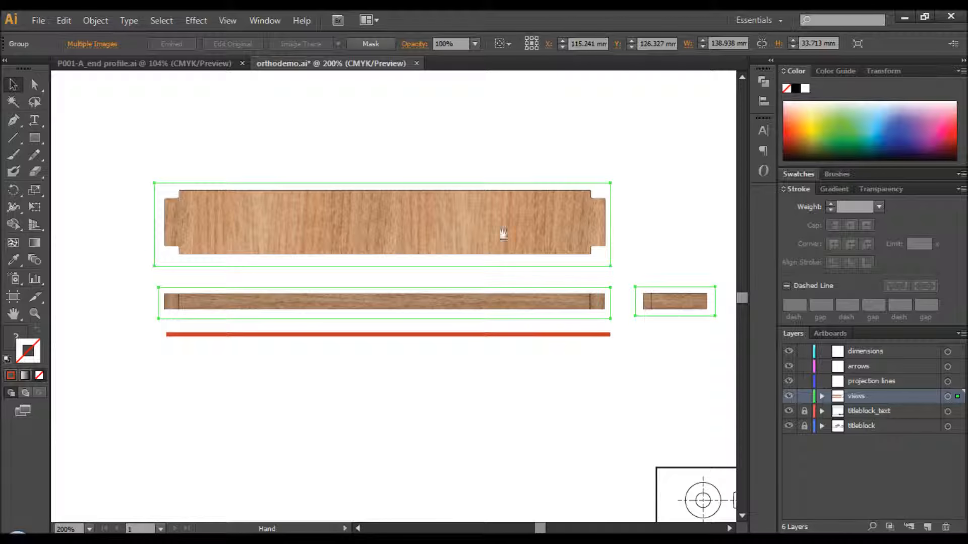
key("shift+Down")
key("shift+Down")
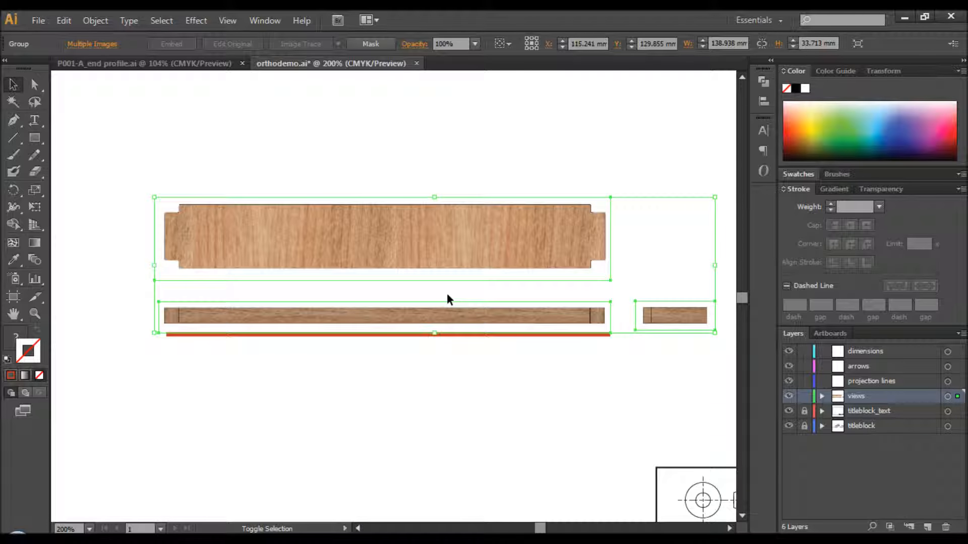
key("shift+Up")
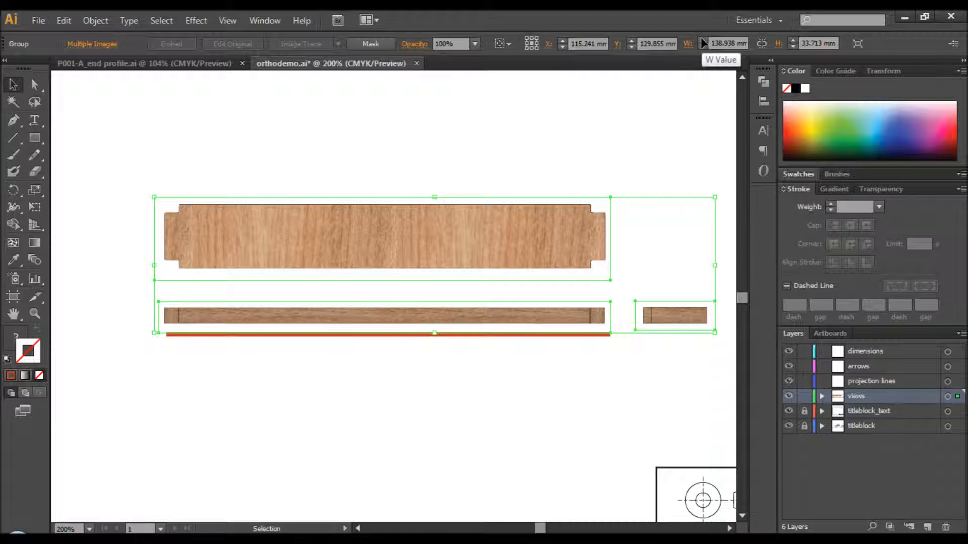
Constrain the group's proportions and set its width to 140 mm
left_click(766, 42)
left_click(702, 41)
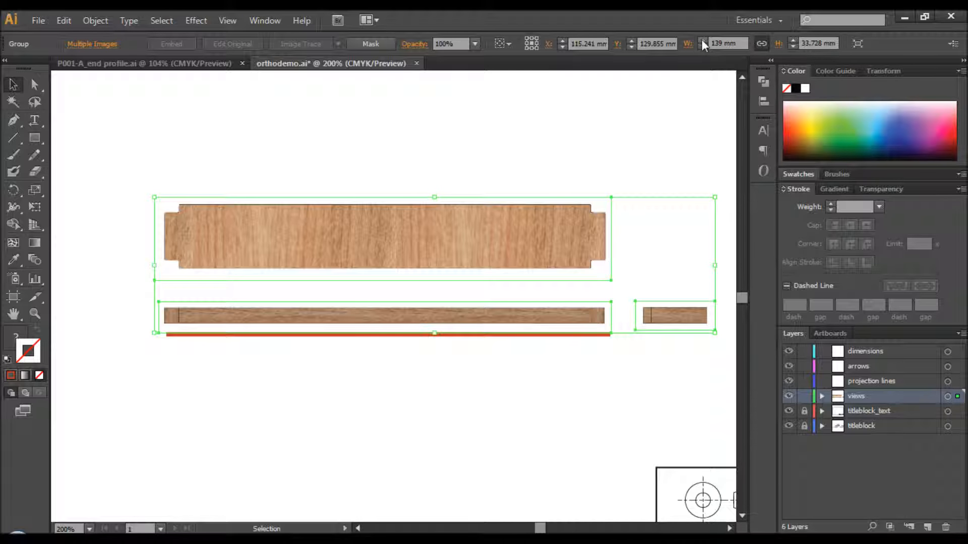
left_click(702, 40)
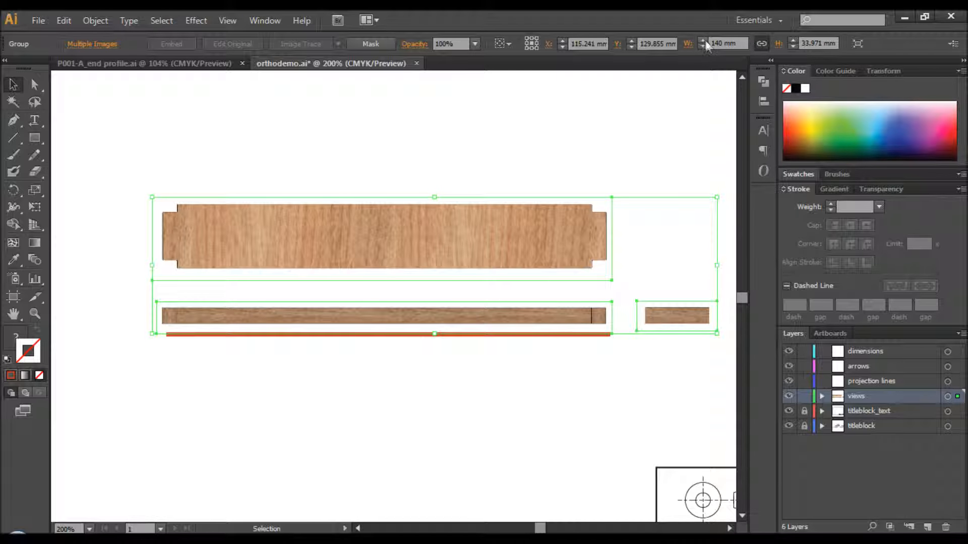
Nudge the grouped views right and down until the long edge view lines up with the red line just below it
key("Right")
key("Right")
key("Right")
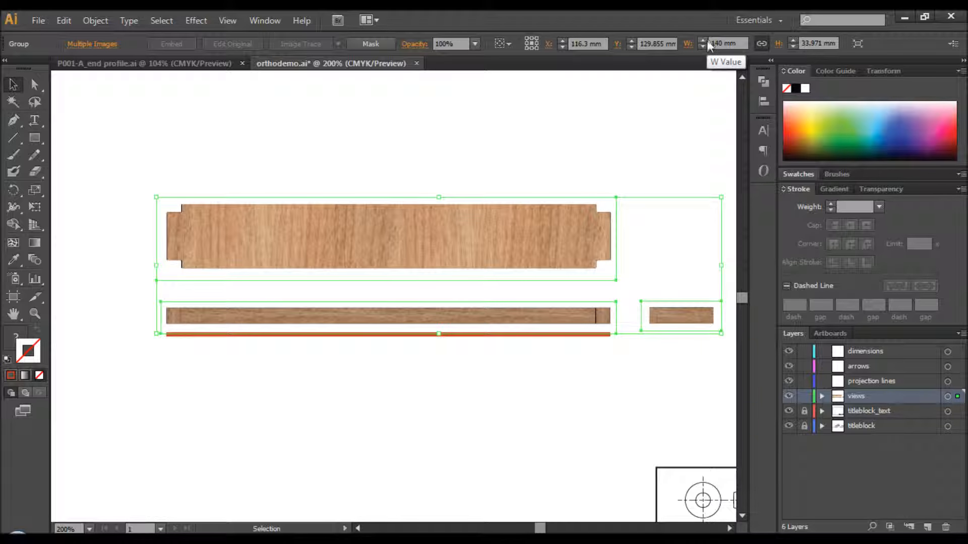
key("Down")
key("Down")
key("Down")
key("Down")
key("Down")
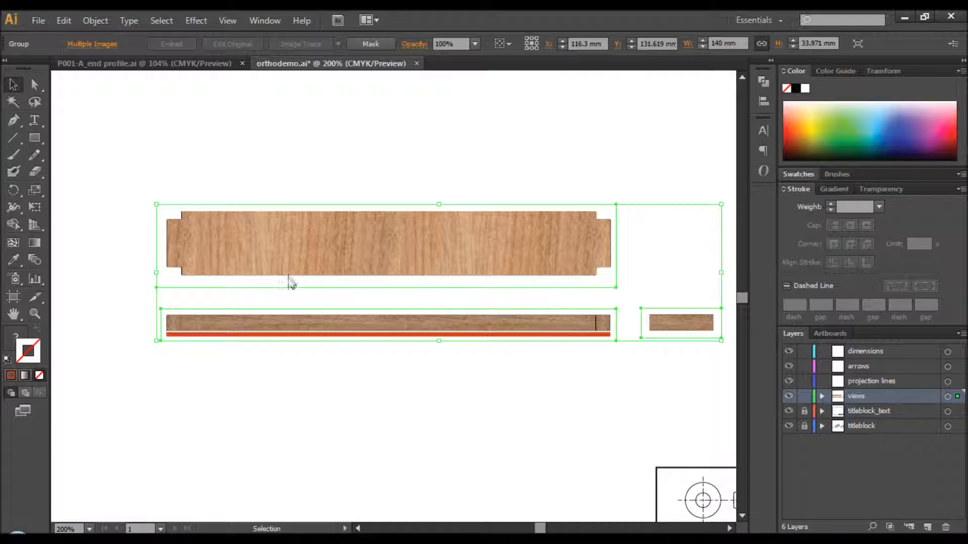
Delete the red reference line beneath the long edge view
left_click(341, 355)
left_click(347, 335)
key("Delete")
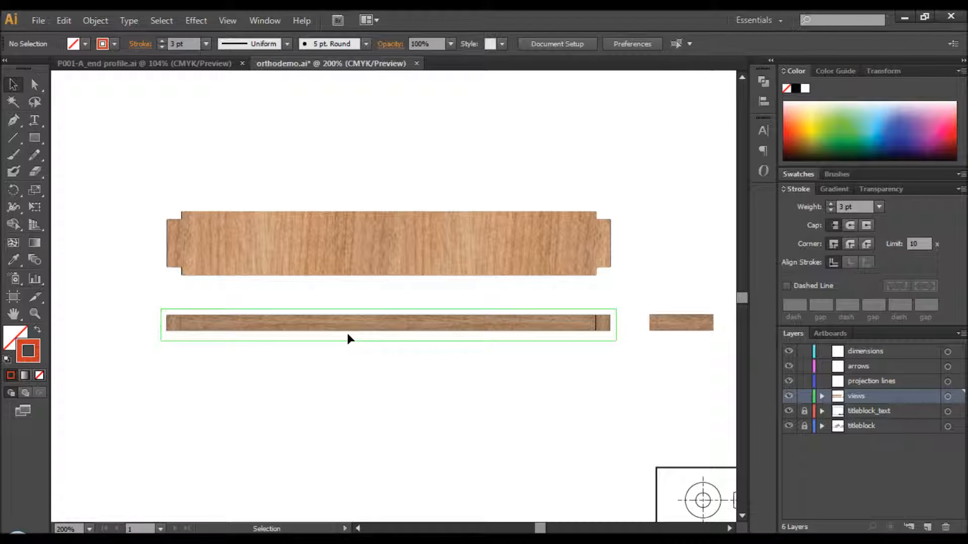
Move the grouped views up to about X 153 mm, Y 100 mm, near the middle of the sheet, and ungroup them
key("ctrl+0")
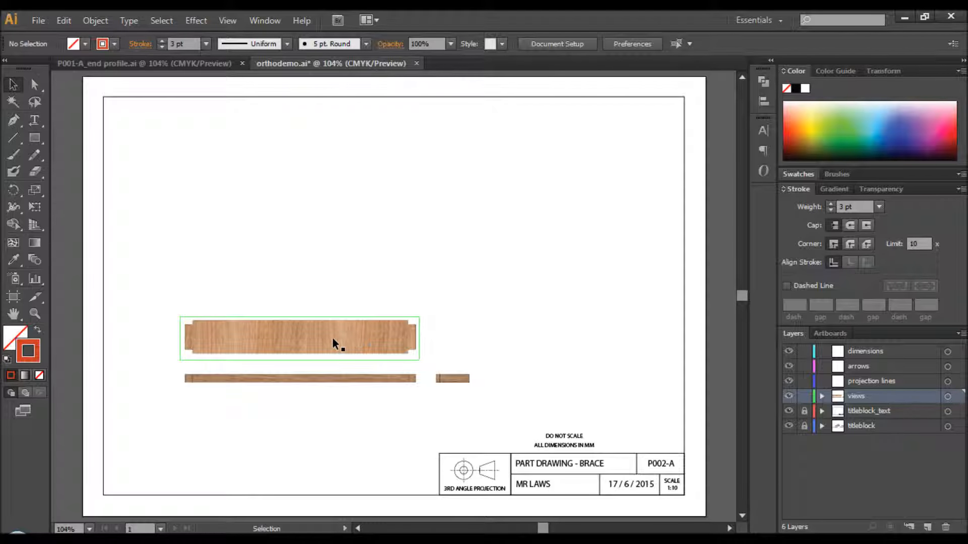
left_click_drag(271, 336, 346, 271)
right_click(347, 273)
left_click(388, 356)
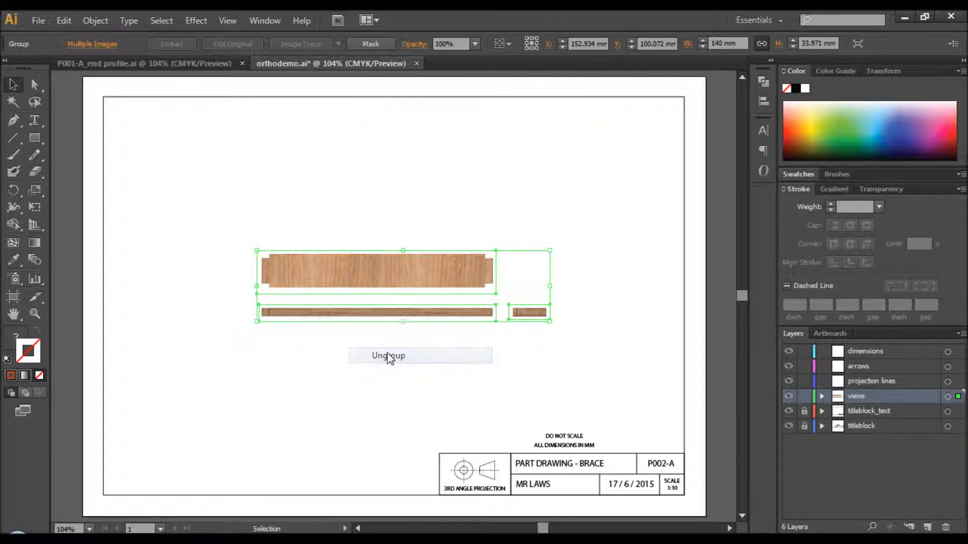
left_click(163, 139)
Nudge the top view straight up to widen the gap above the long edge view
left_click(325, 267)
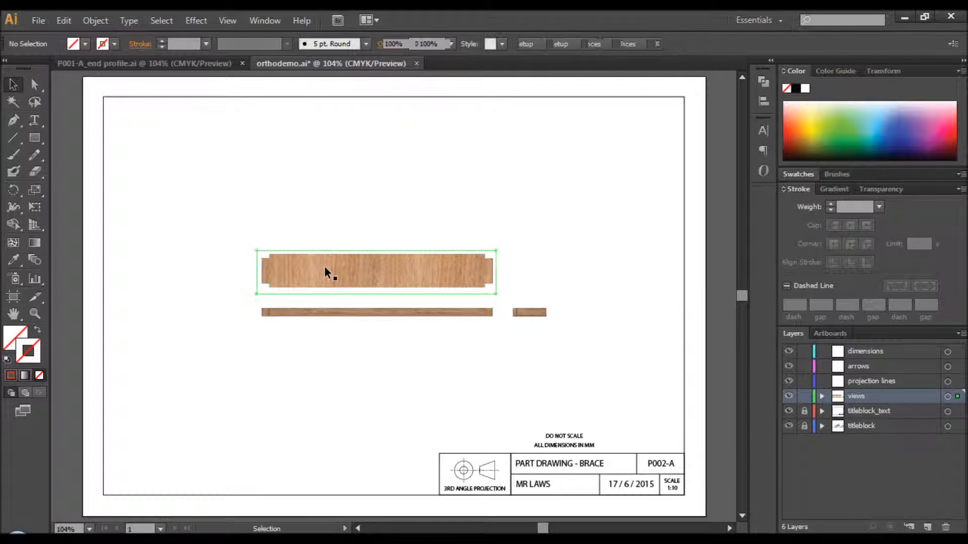
key("shift+Up")
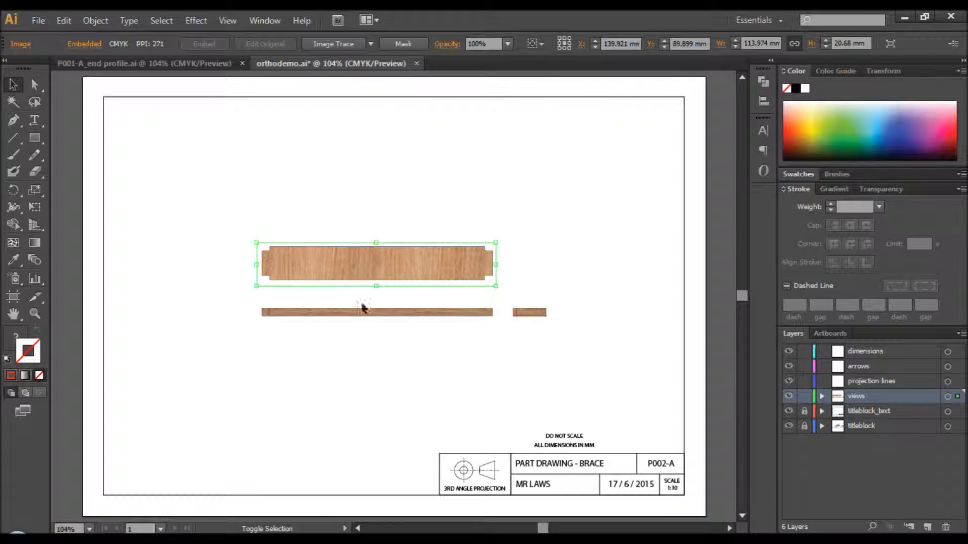
key("shift+Up")
key("shift+Up")
Nudge the small end view right to about X 227 mm, farther from the long edge view
left_click(528, 313)
key("shift+Right")
key("shift+Right")
key("shift+Right")
key("shift+Right")
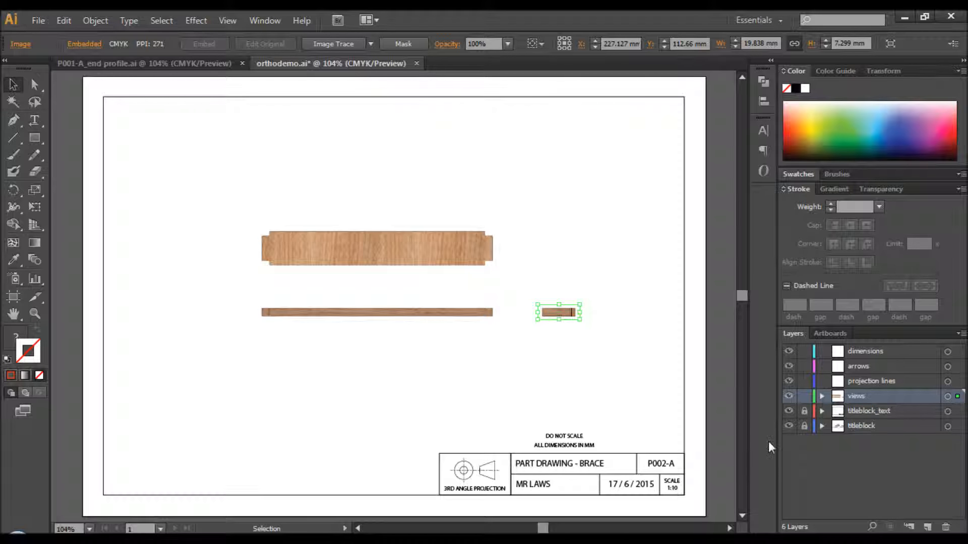
Unlock the titleblock and titleblock_text layers and change the drawing scale in the title block to 1:5
left_click(804, 427)
left_click(805, 413)
double_click(674, 485)
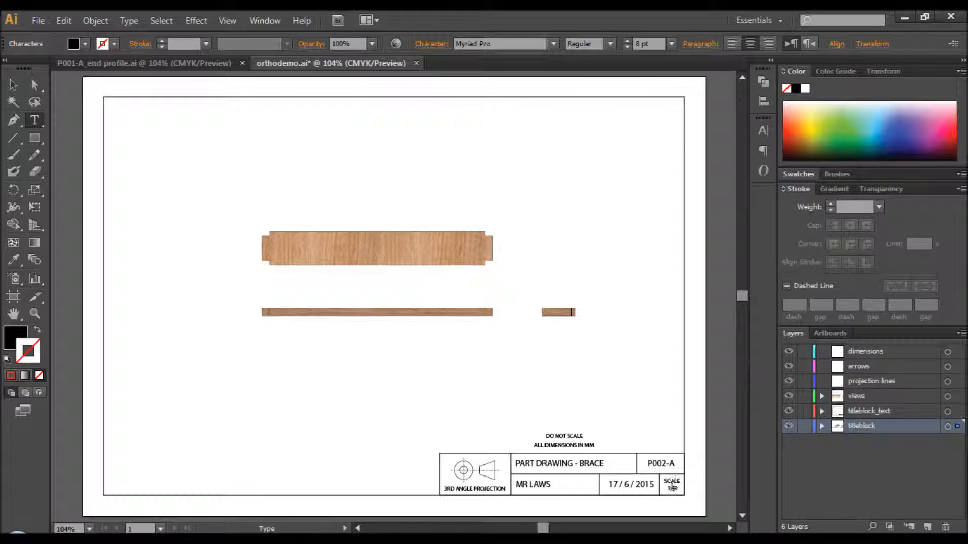
type("5")
left_click(12, 84)
left_click(165, 152)
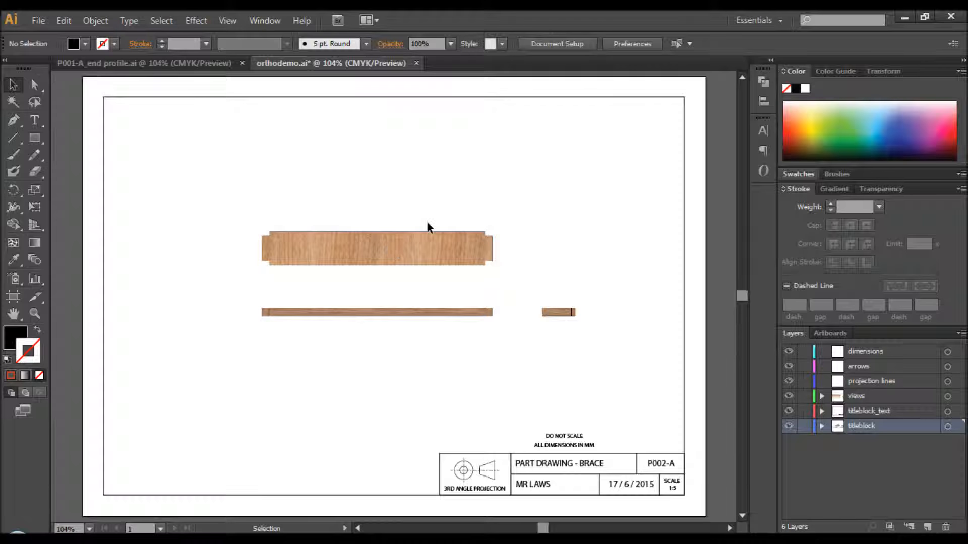
Examine the dimensioned P001-A end profile drawing as a reference, and check the Smart Guides setting in orthodemo.ai
left_click(150, 61)
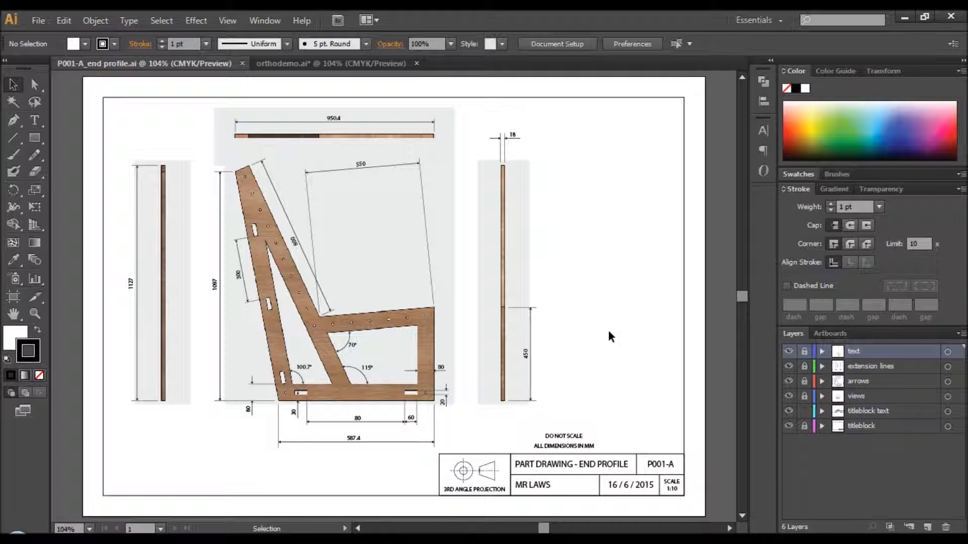
left_click(313, 63)
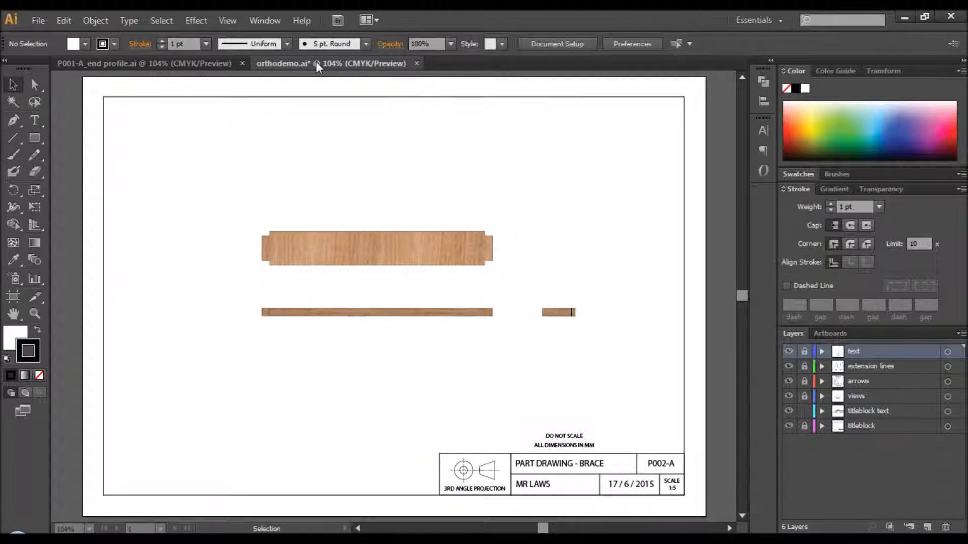
left_click(231, 19)
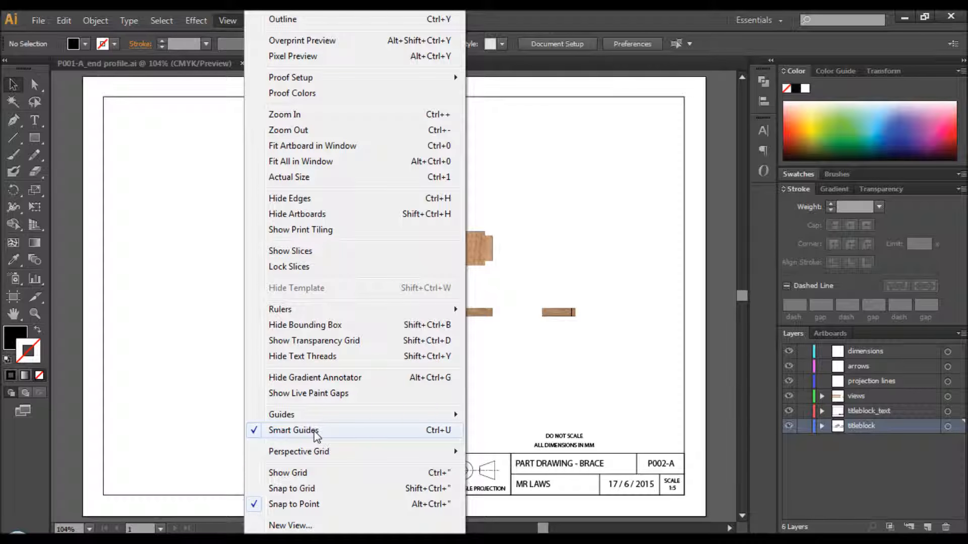
left_click(231, 21)
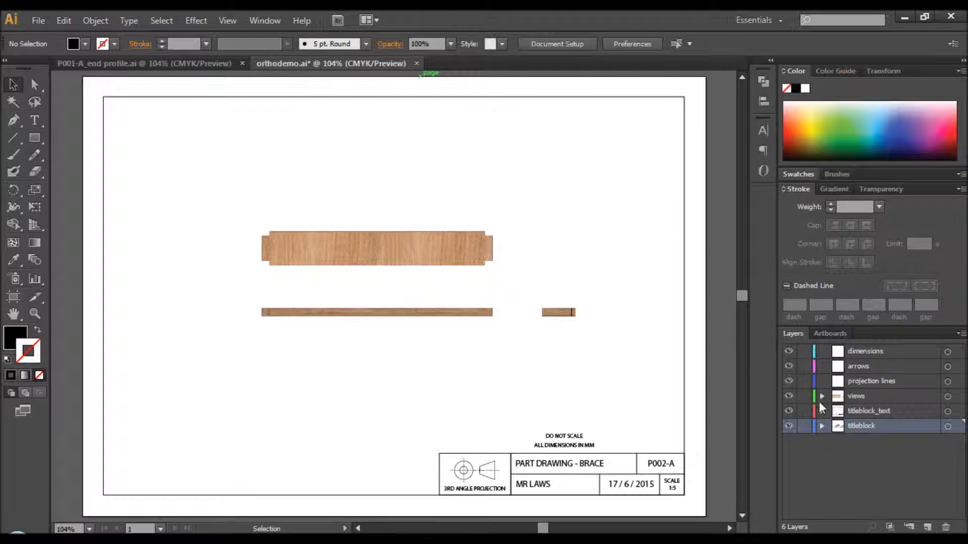
Lock the views, titleblock_text and titleblock layers and make the projection lines layer active
left_click(804, 396)
left_click(805, 426)
left_click(863, 382)
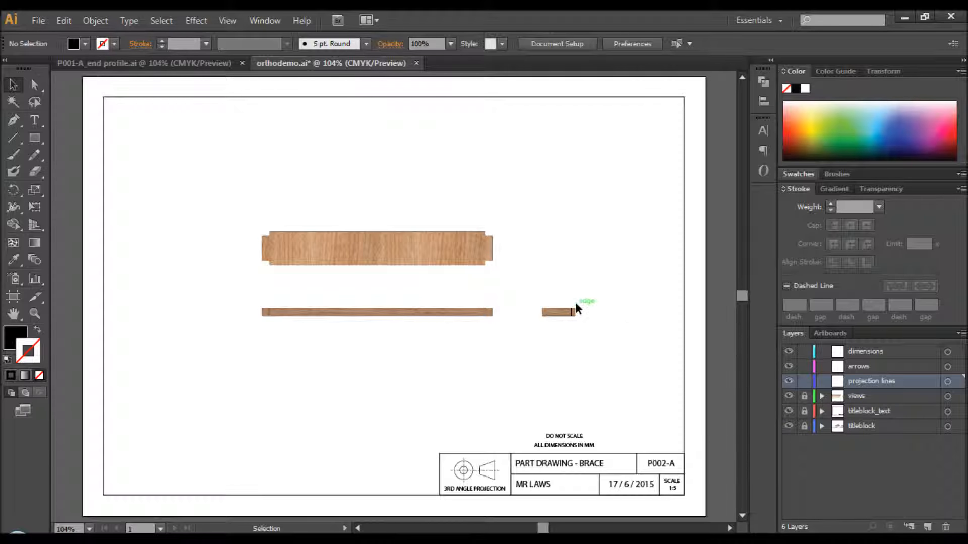
Draw two equal vertical projection lines with a black 1 pt stroke just below both ends of the long edge view
key("ctrl+plus")
key("ctrl+plus")
left_click_drag(445, 214, 434, 257)
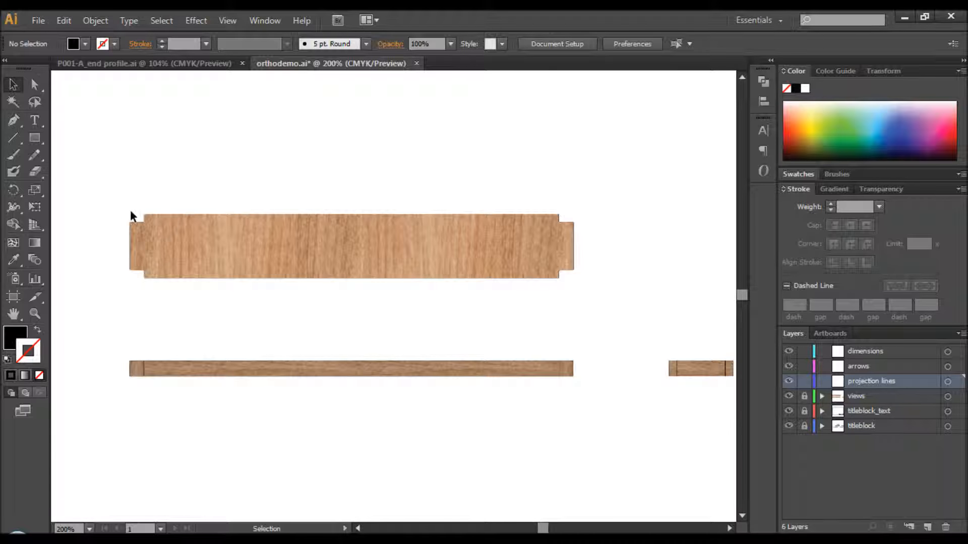
left_click(13, 137)
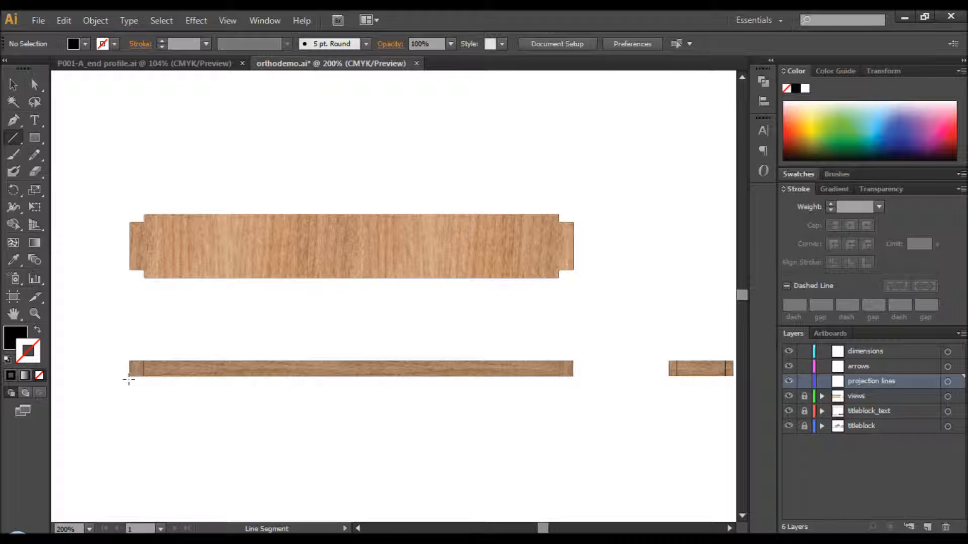
left_click_drag(130, 379, 129, 424)
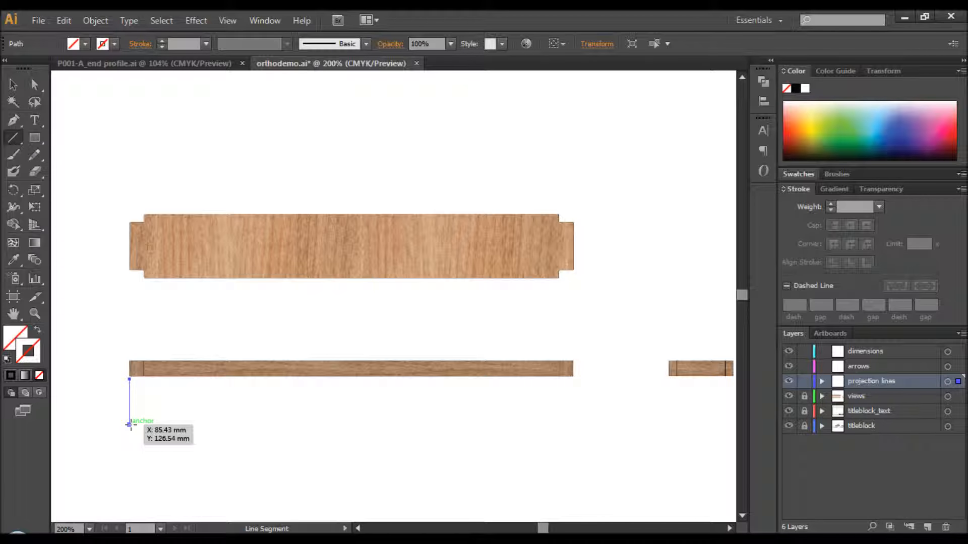
left_click(10, 375)
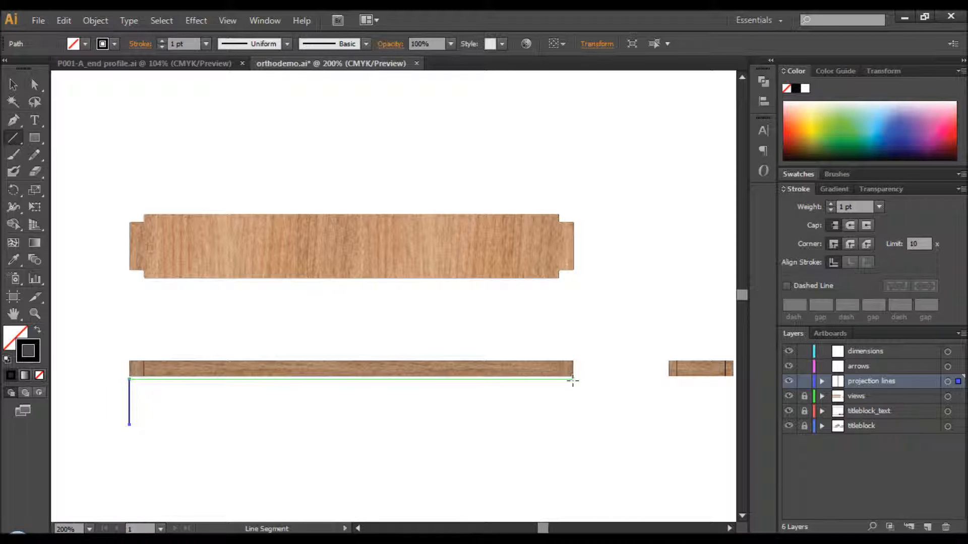
left_click_drag(573, 380, 571, 409)
left_click_drag(571, 412, 573, 423)
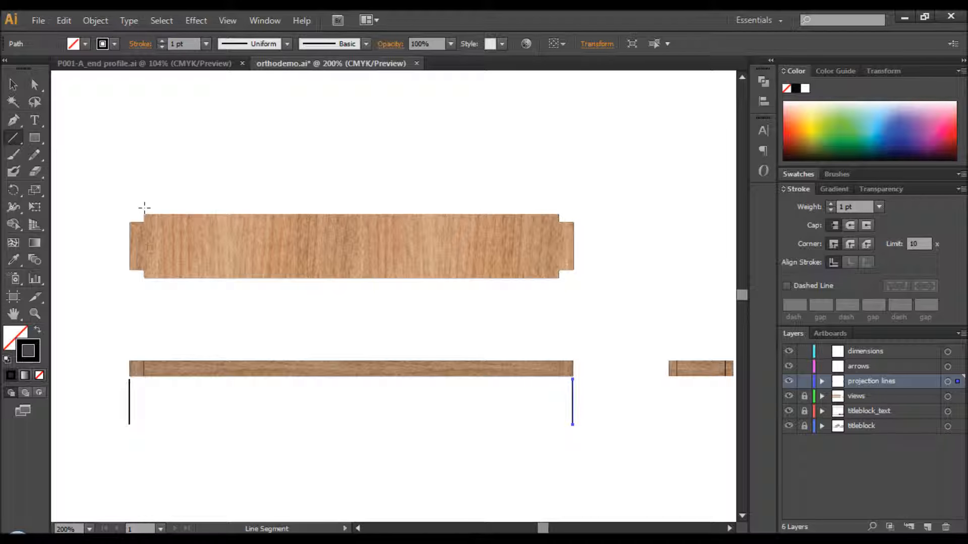
Draw a vertical projection line above the top view's left shoulder and place a level copy above its right shoulder
left_click_drag(145, 207, 145, 167)
key("ctrl+shift+a")
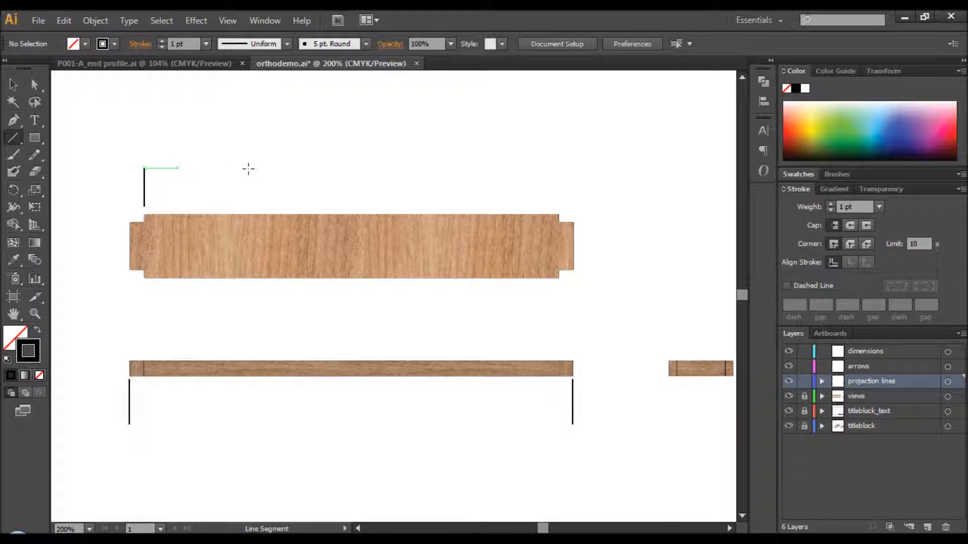
left_click(16, 85)
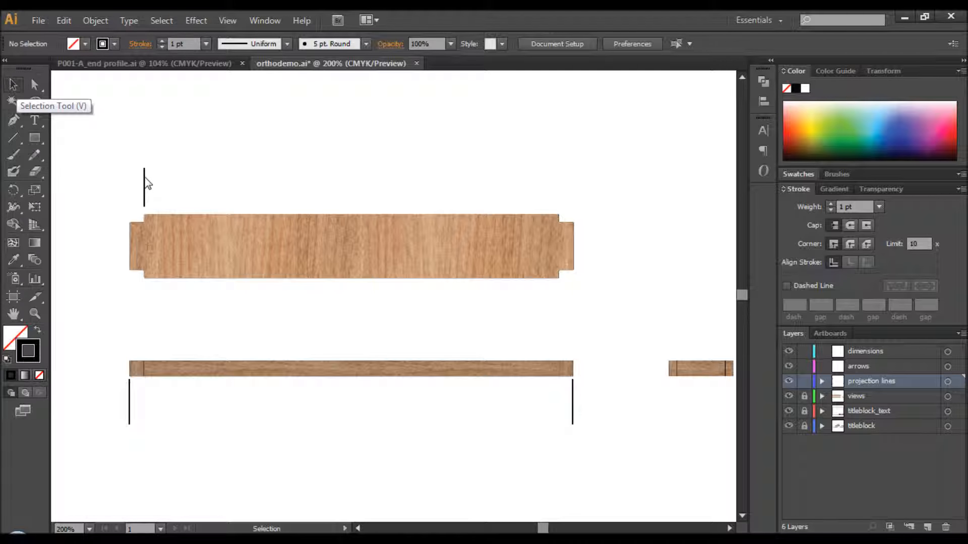
left_click(145, 178)
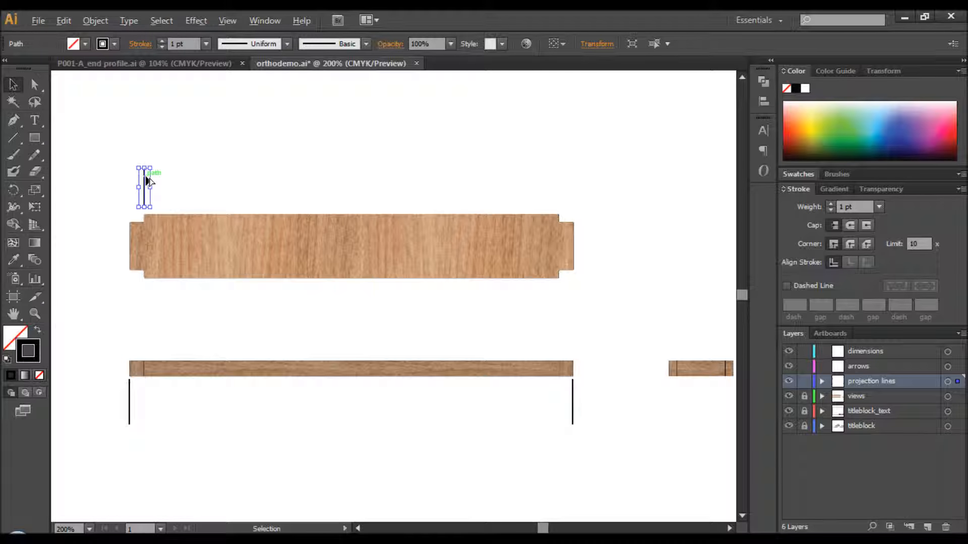
left_click_drag(149, 177, 561, 184)
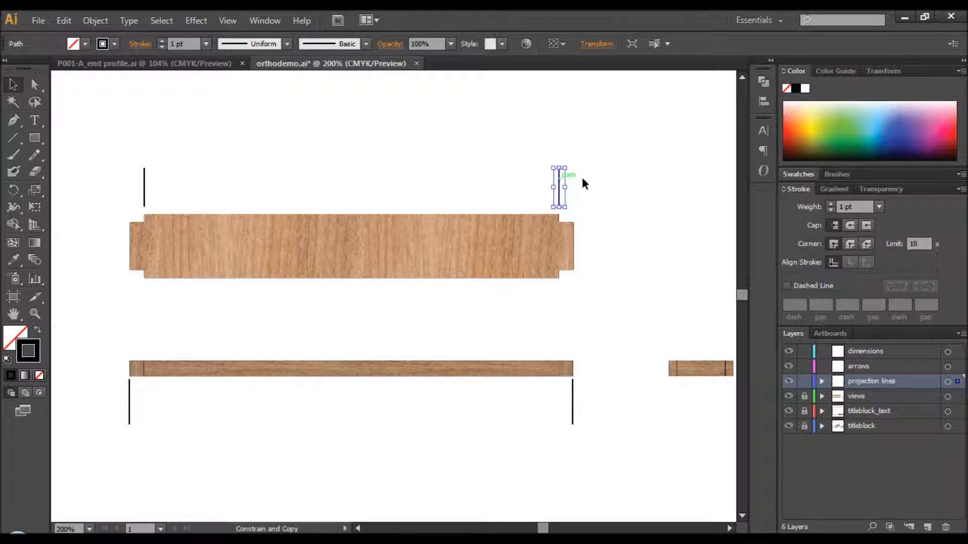
left_click(611, 208)
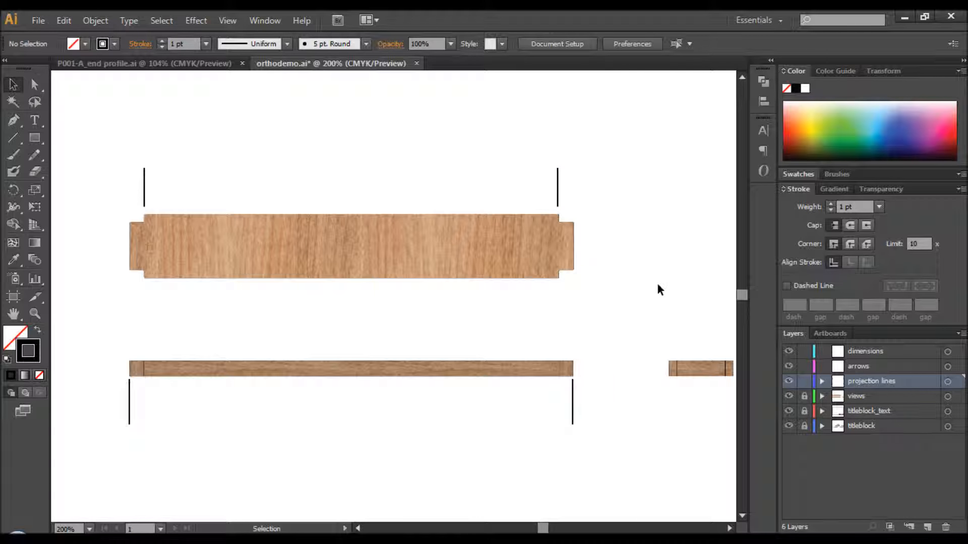
Draw two equal horizontal projection lines left of the long edge view, level with its lower and upper edges
key("space")
left_click_drag(216, 320, 381, 305)
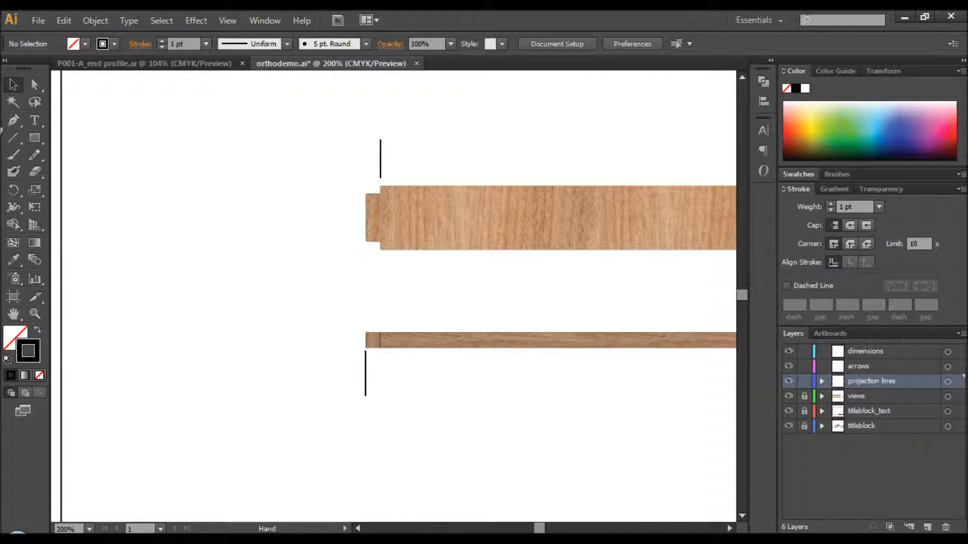
left_click(13, 137)
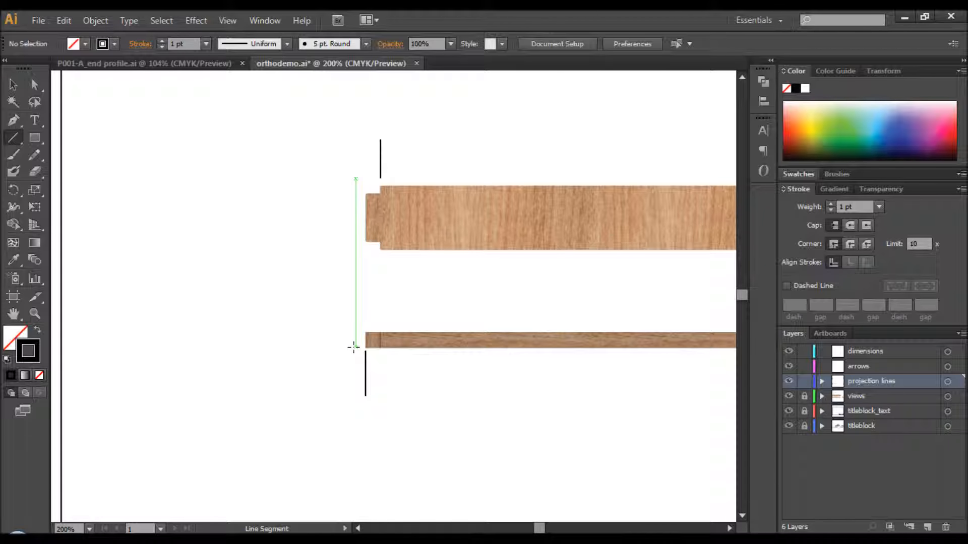
left_click_drag(350, 347, 302, 347)
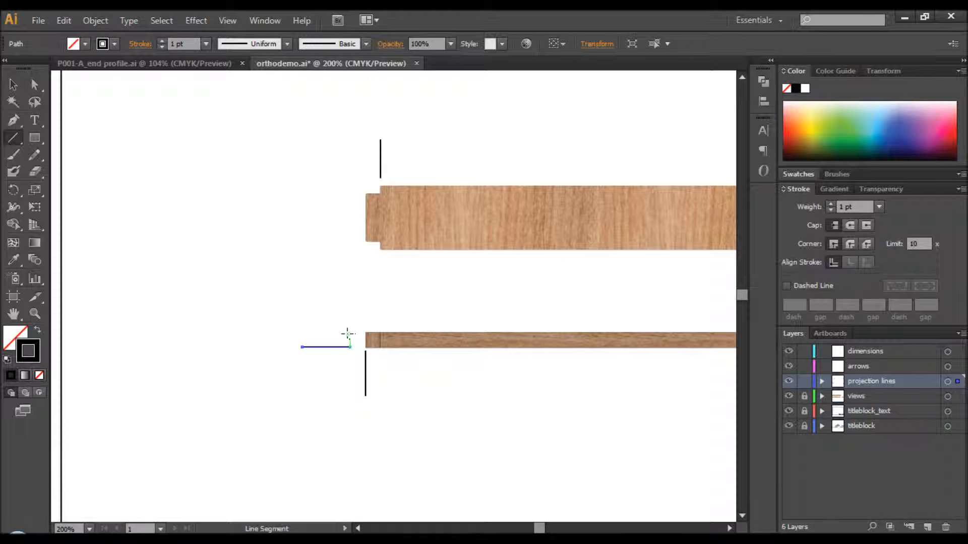
left_click_drag(348, 333, 302, 333)
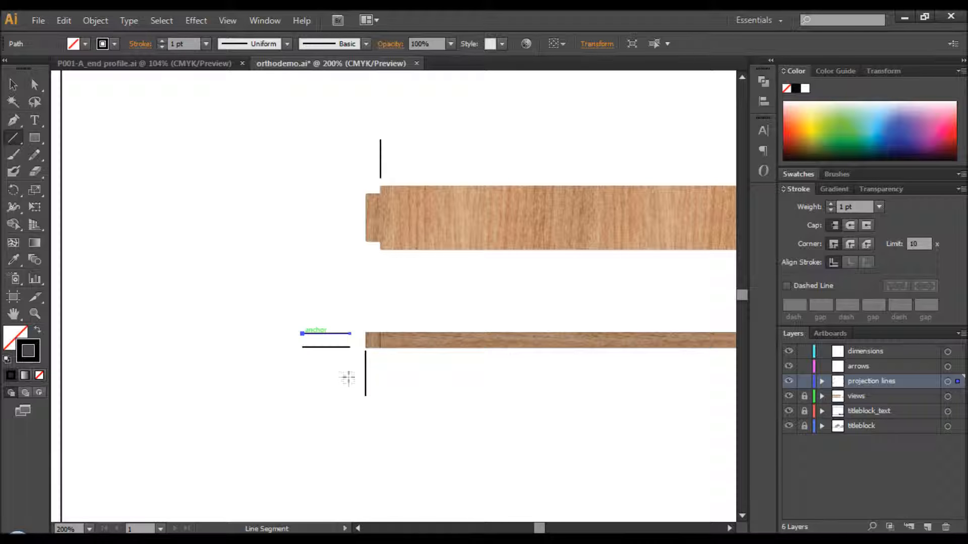
key("v")
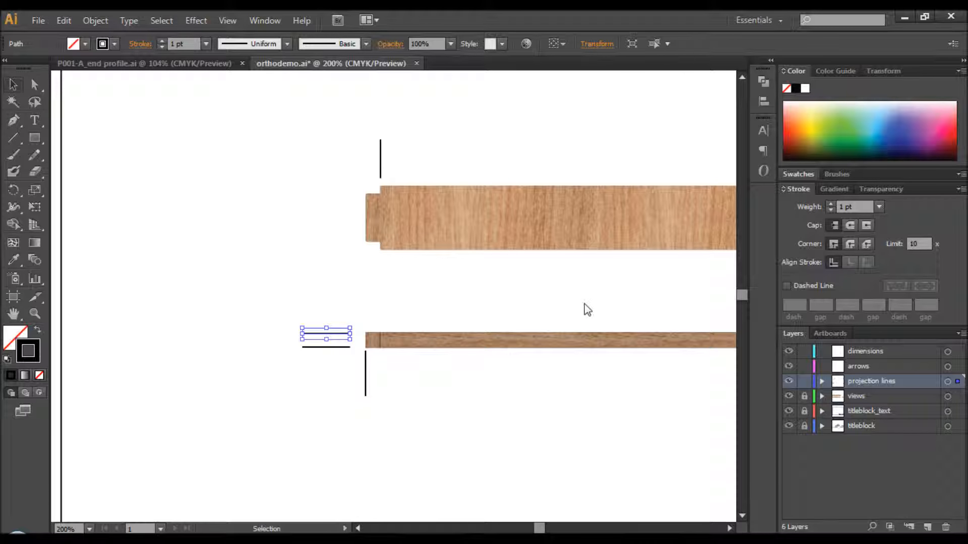
Draw two horizontal projection lines left of the top view, level with the upper and lower edges of its left tenon
left_click_drag(419, 264, 403, 322)
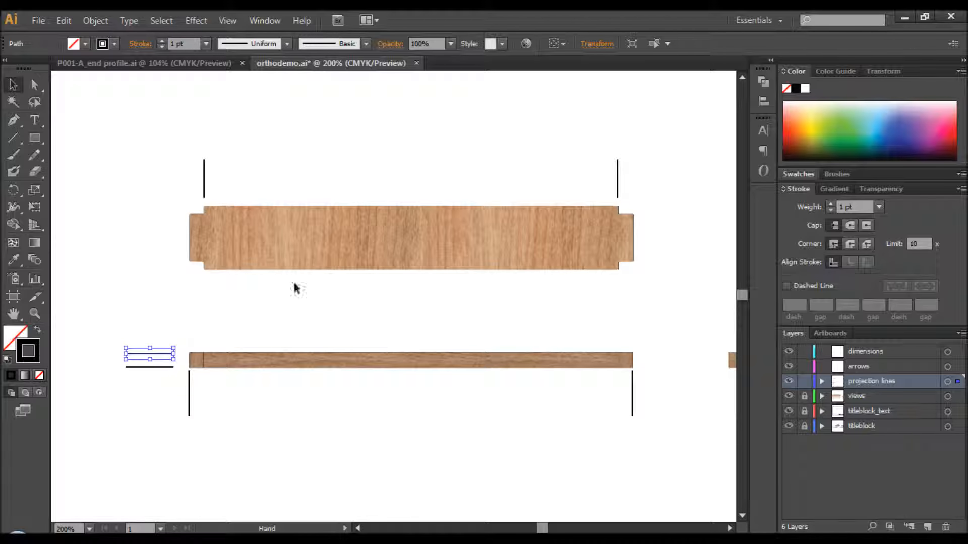
left_click(14, 140)
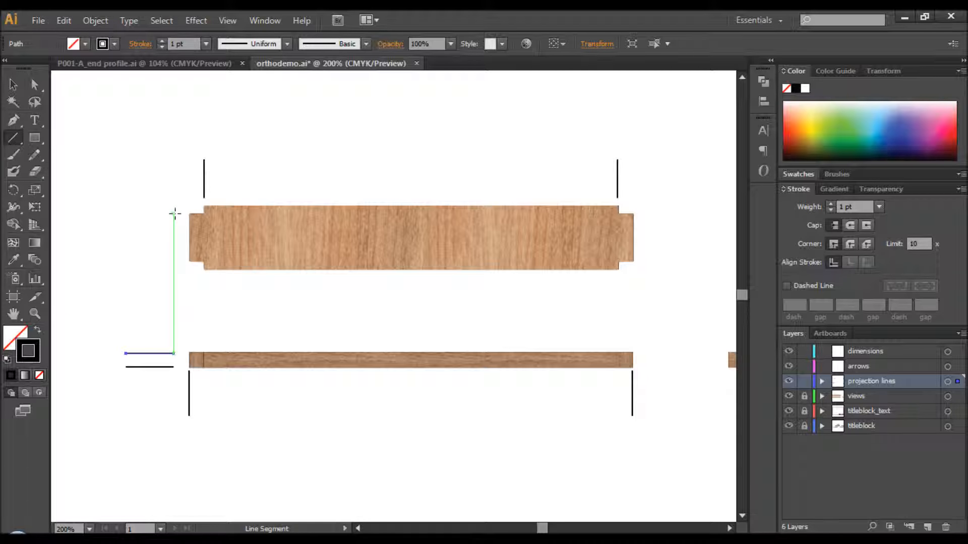
left_click_drag(173, 215, 126, 214)
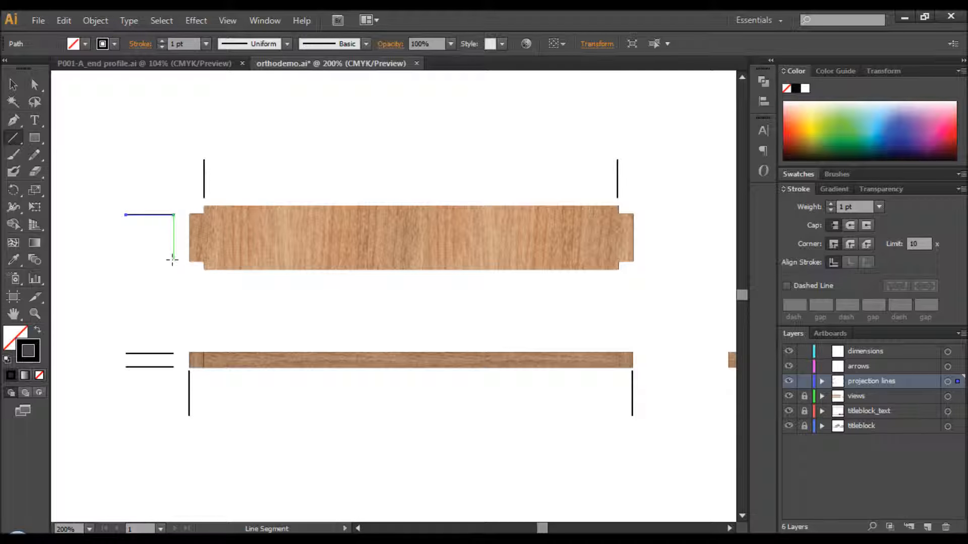
left_click_drag(172, 260, 125, 259)
left_click(16, 84)
left_click(126, 95)
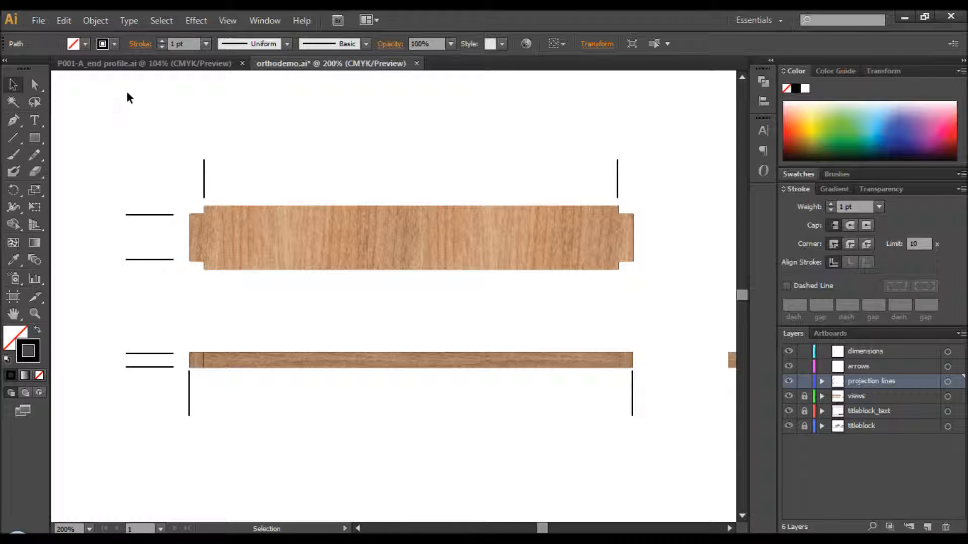
Extend the right ends of the four horizontal projection lines together so they finish closer to the views
left_click(35, 86)
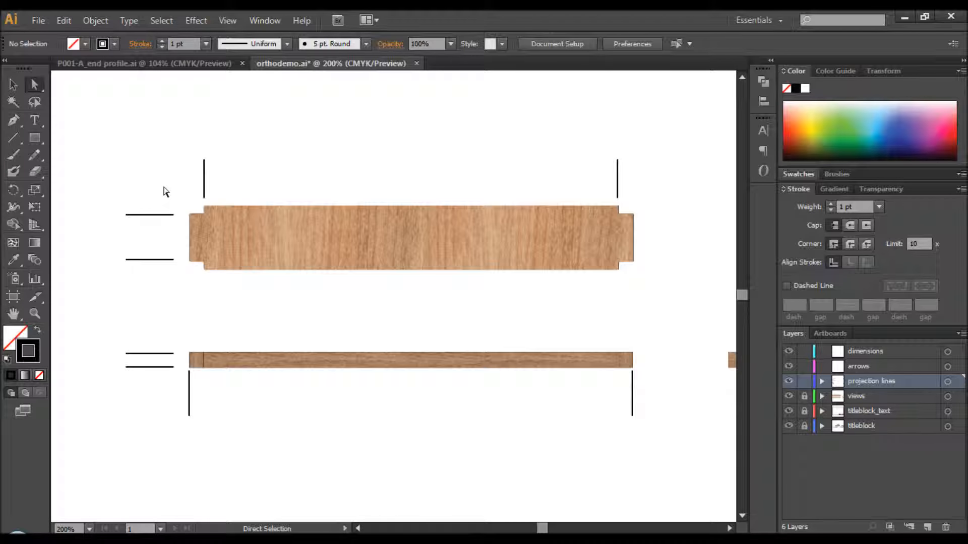
left_click_drag(172, 216, 180, 388)
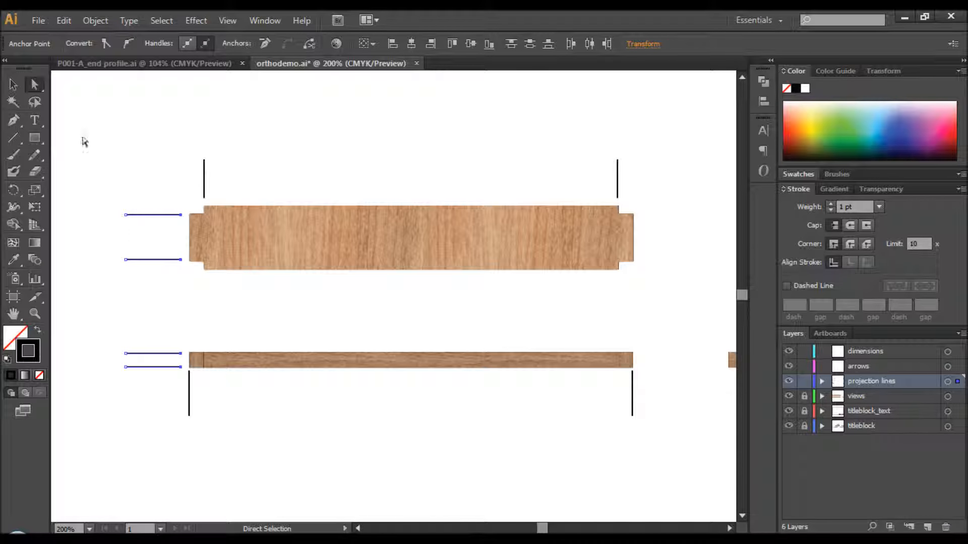
left_click(14, 88)
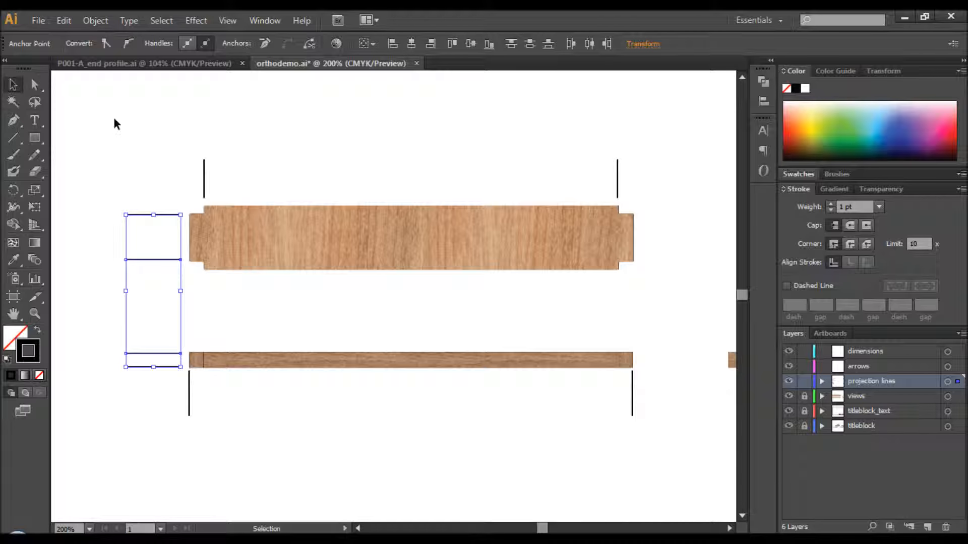
Draw two equal vertical projection lines below the small end view, level with its left and right edges
left_click(201, 146)
key("space")
mouse_move(476, 183)
left_mouse_down()
mouse_move(383, 178)
mouse_move(344, 153)
left_mouse_up()
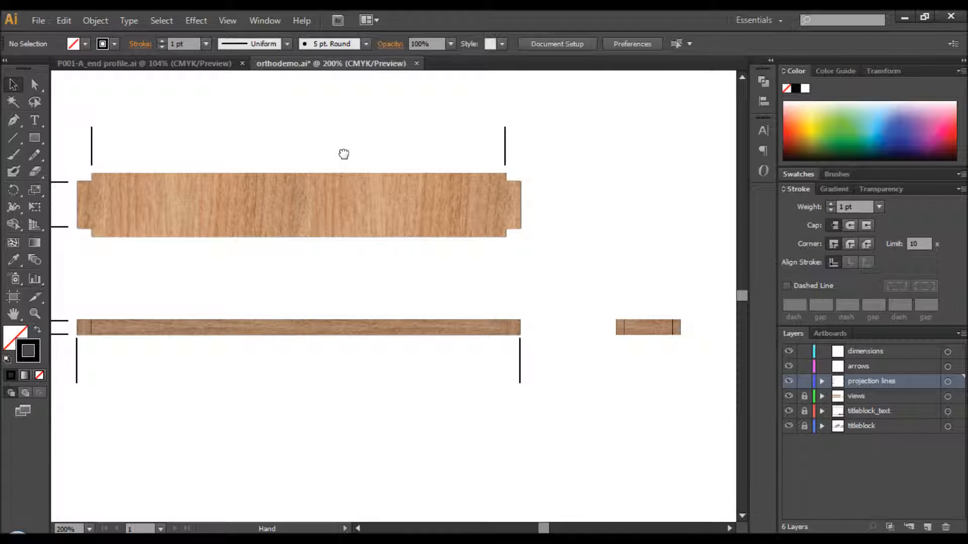
left_click(13, 138)
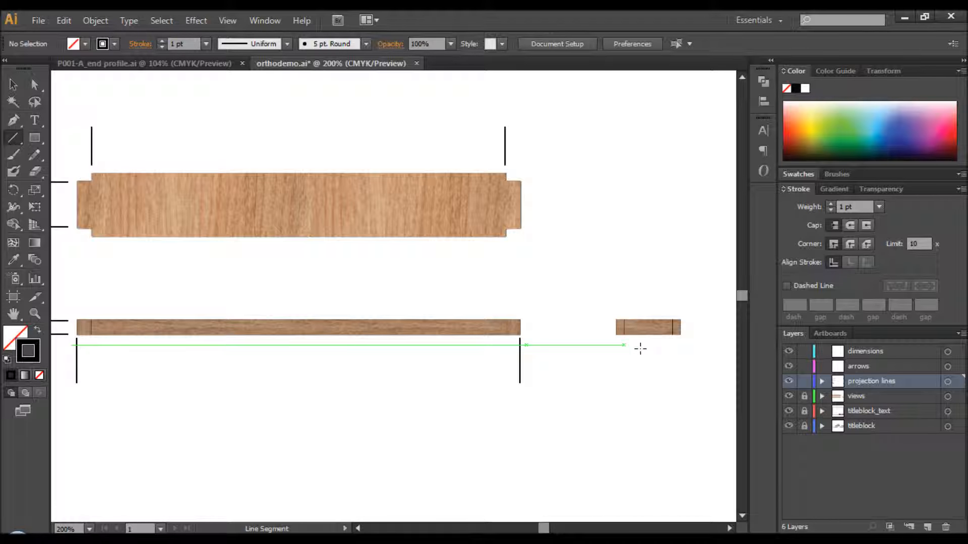
key("ctrl+plus")
left_click_drag(423, 255, 315, 225)
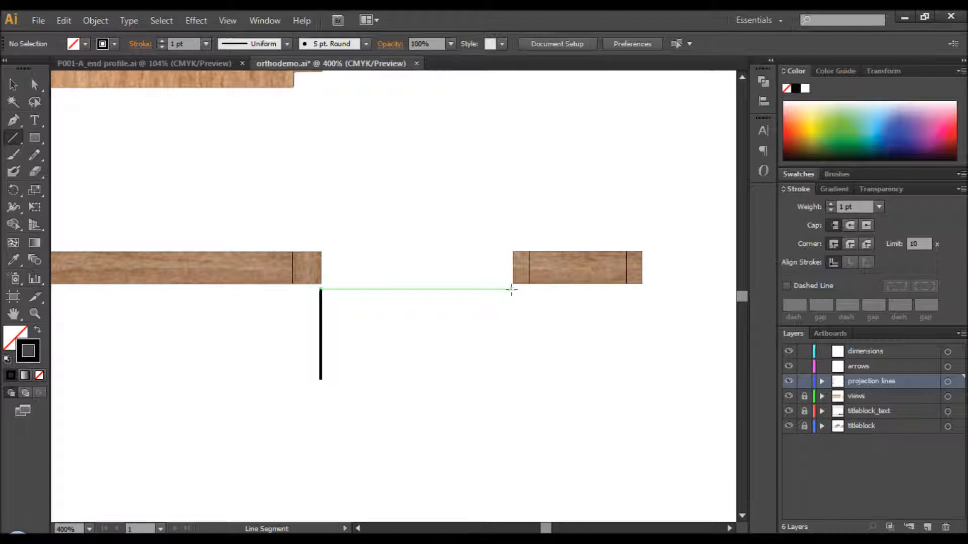
left_click_drag(513, 290, 510, 379)
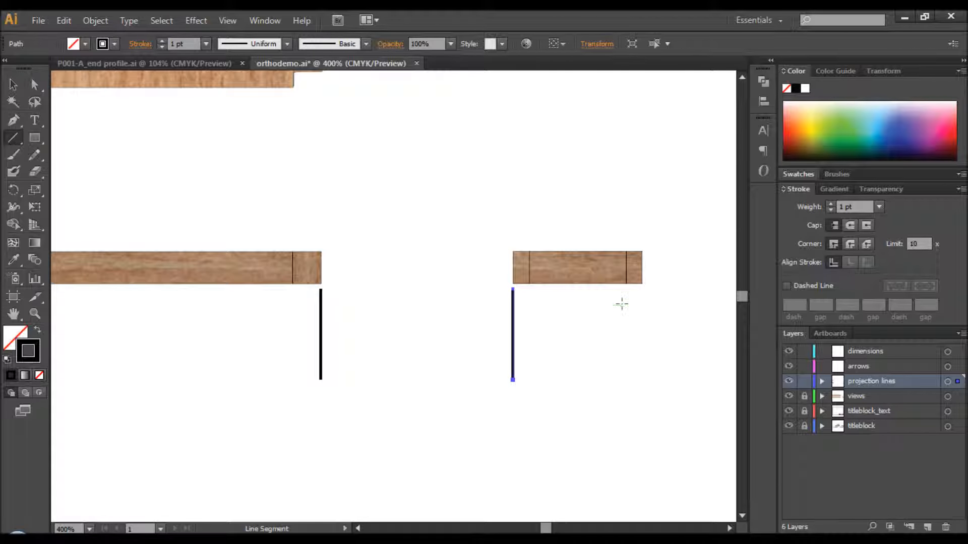
left_click_drag(642, 288, 640, 380)
left_click(11, 85)
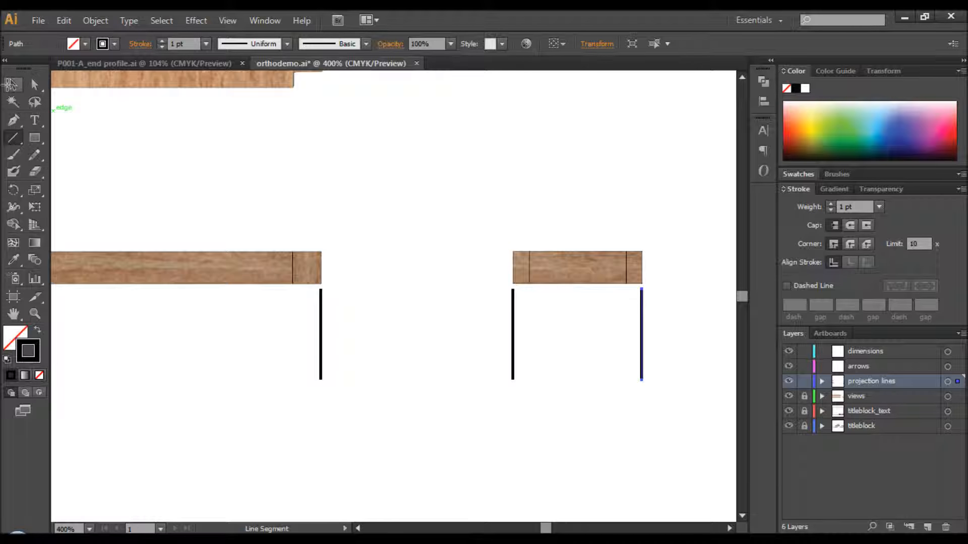
Fine-tune the end view's left projection line by nudging it right, then reducing its X position by 0.2 mm
left_click(513, 305)
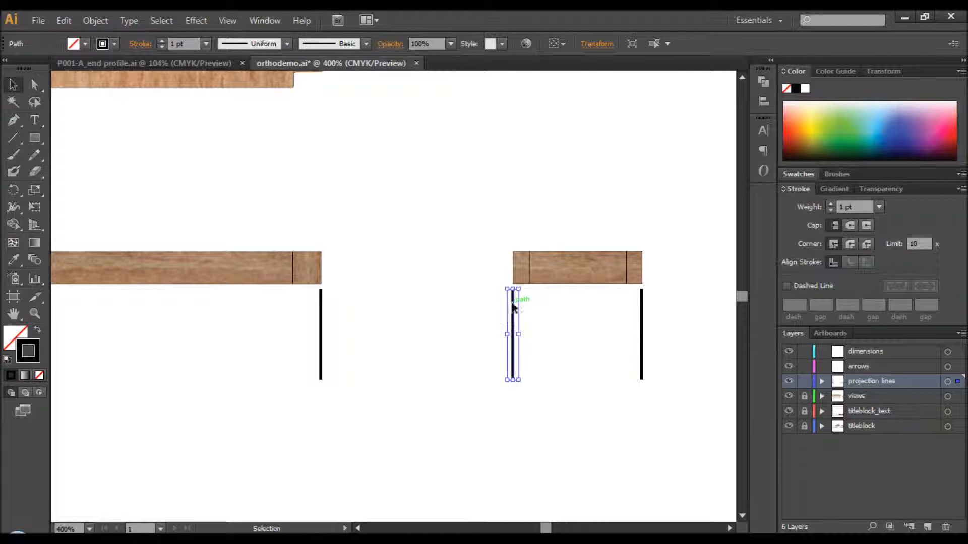
key("Right")
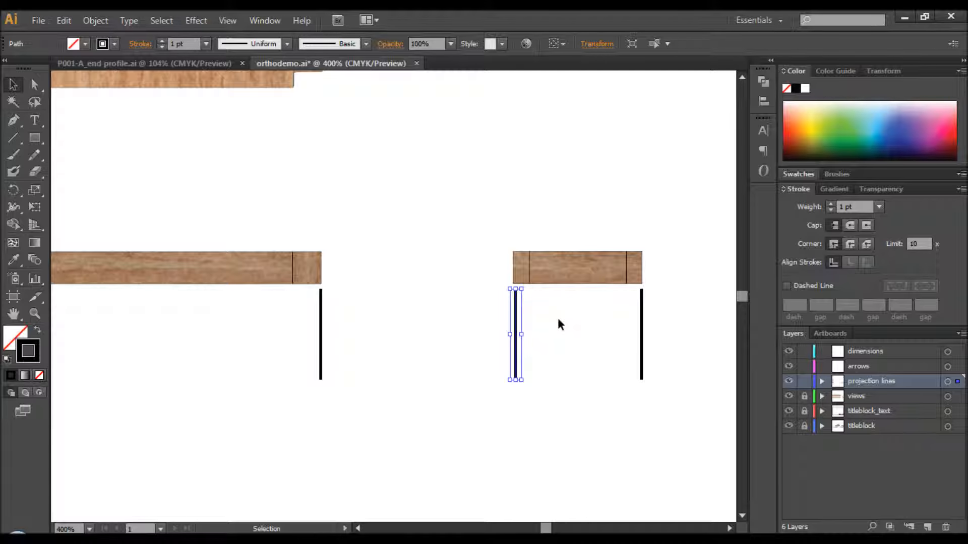
left_click(558, 317)
left_click(517, 307)
left_click(599, 44)
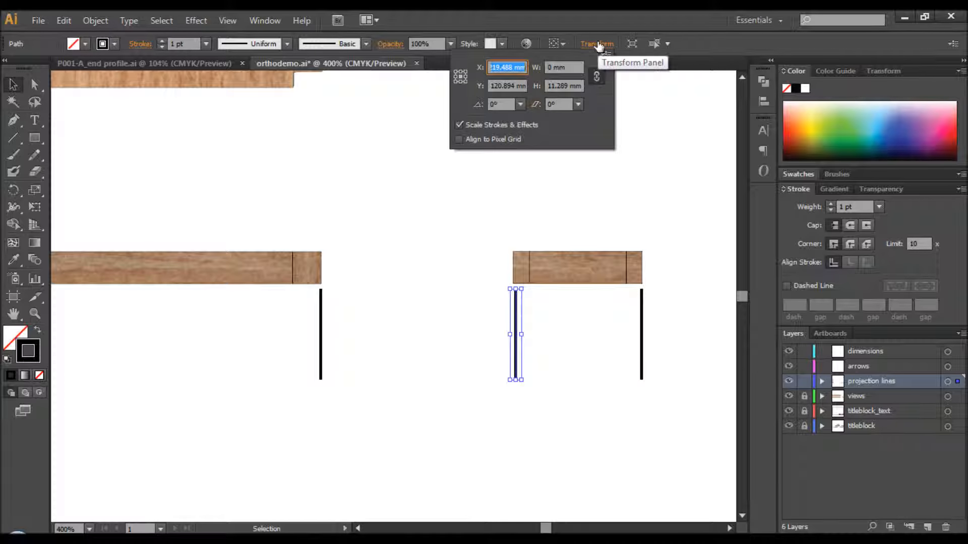
left_click(503, 68)
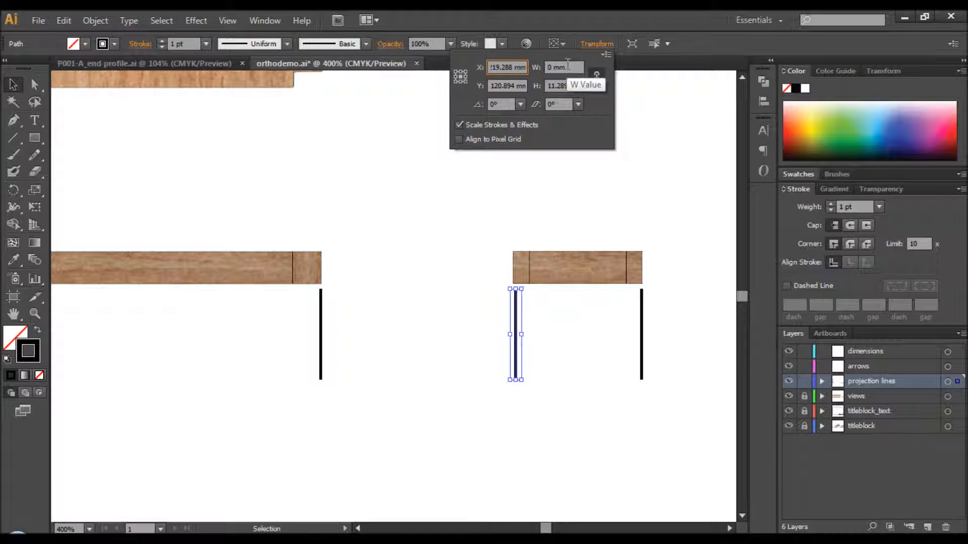
key("Return")
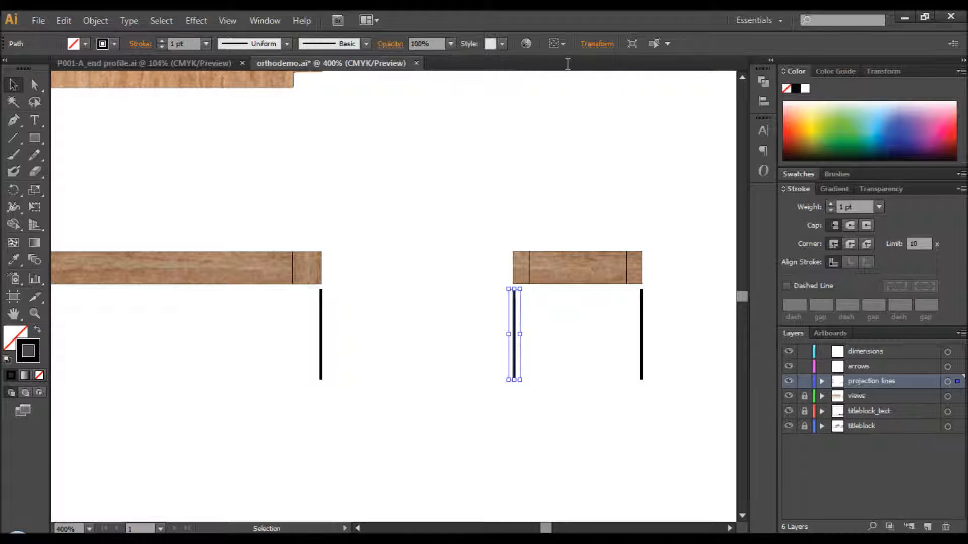
left_click(430, 340)
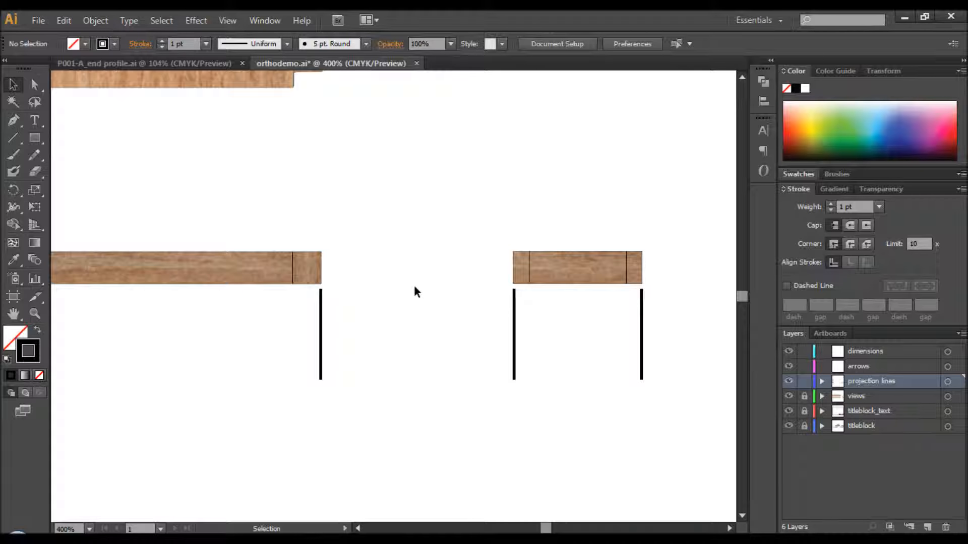
Draw a vertical projection line above the top view, level with the outer end of its right tenon
key("ctrl+0")
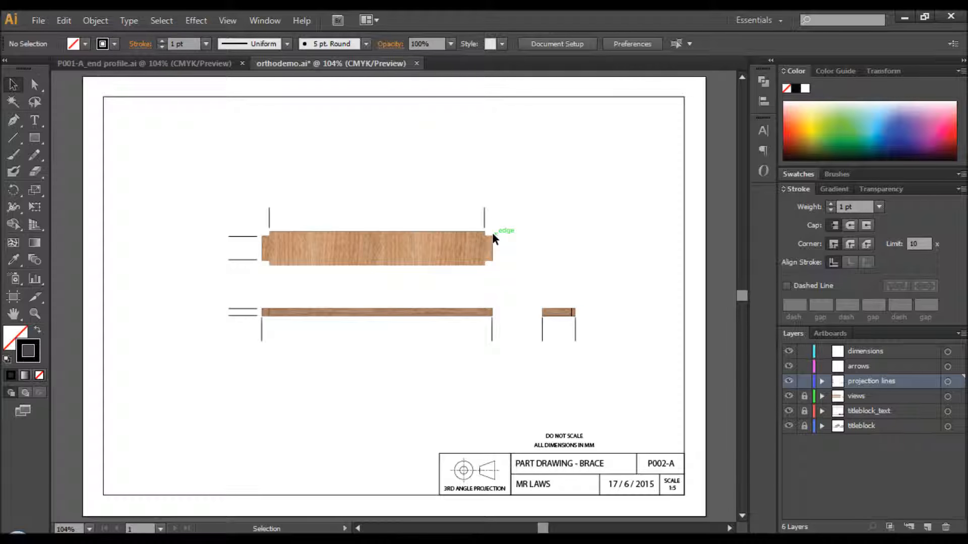
key("ctrl+plus")
key("ctrl+plus")
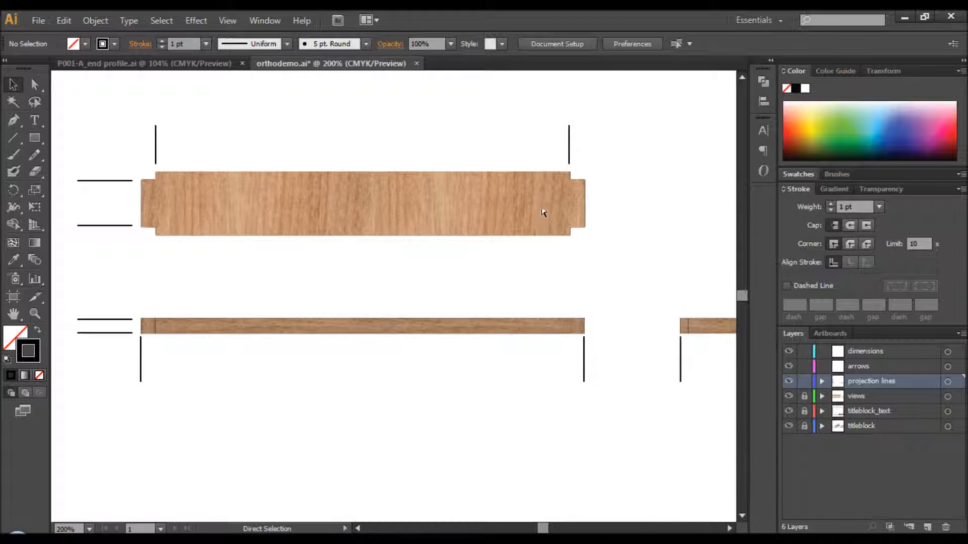
key("ctrl+plus")
key("backslash")
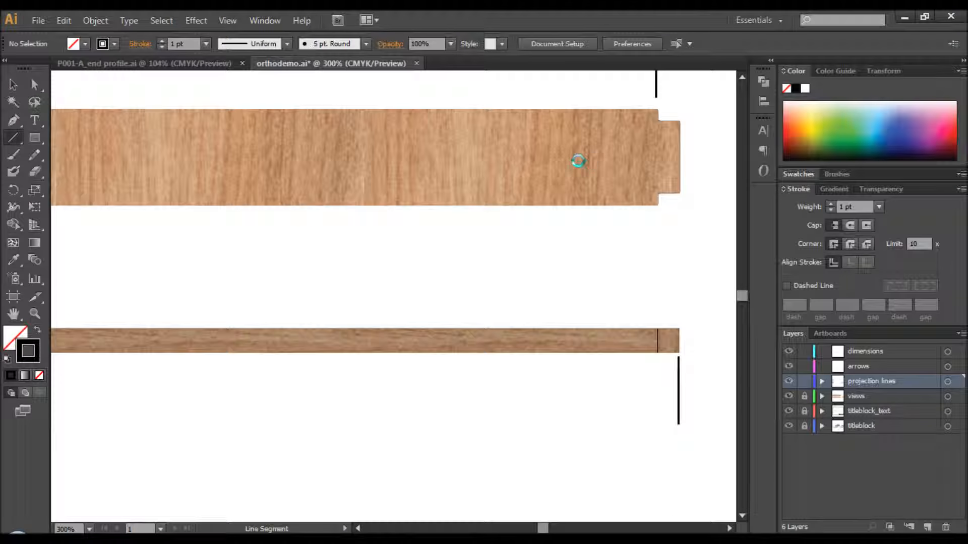
key("space")
left_click_drag(552, 189, 438, 245)
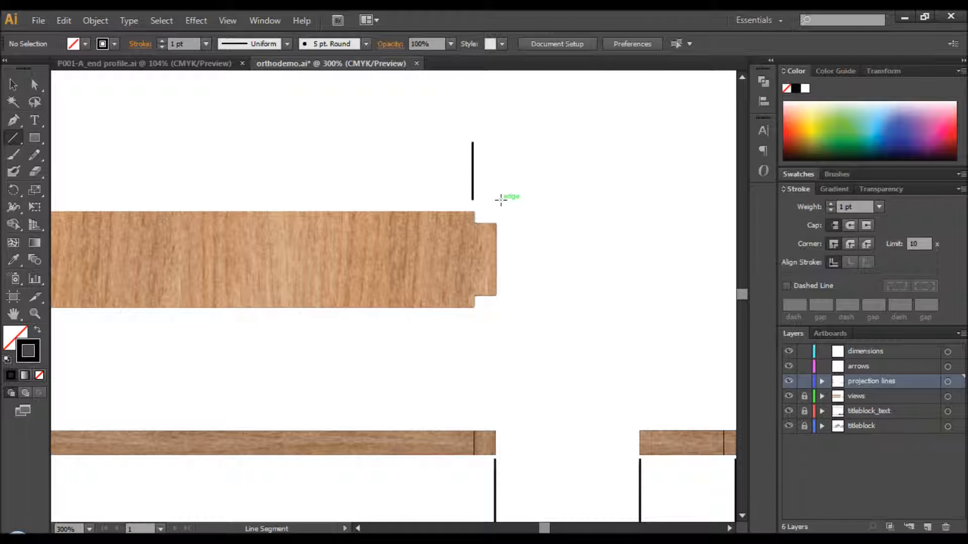
left_click_drag(495, 210, 495, 142)
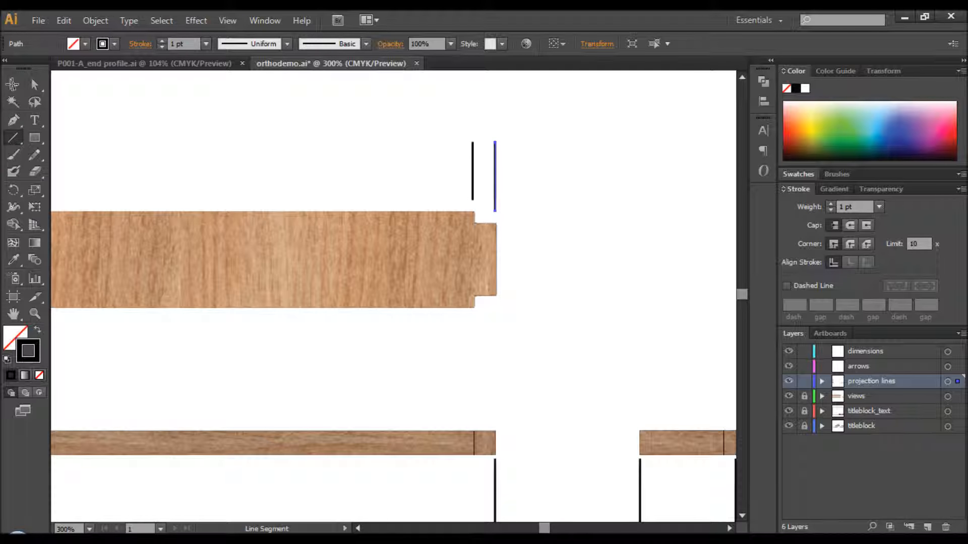
left_click(13, 84)
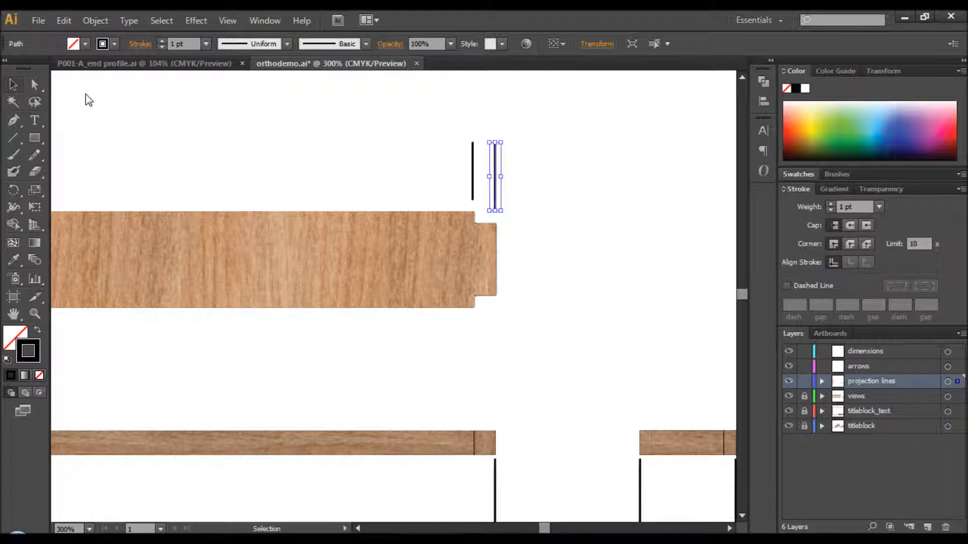
left_click(104, 97)
key("ctrl+0")
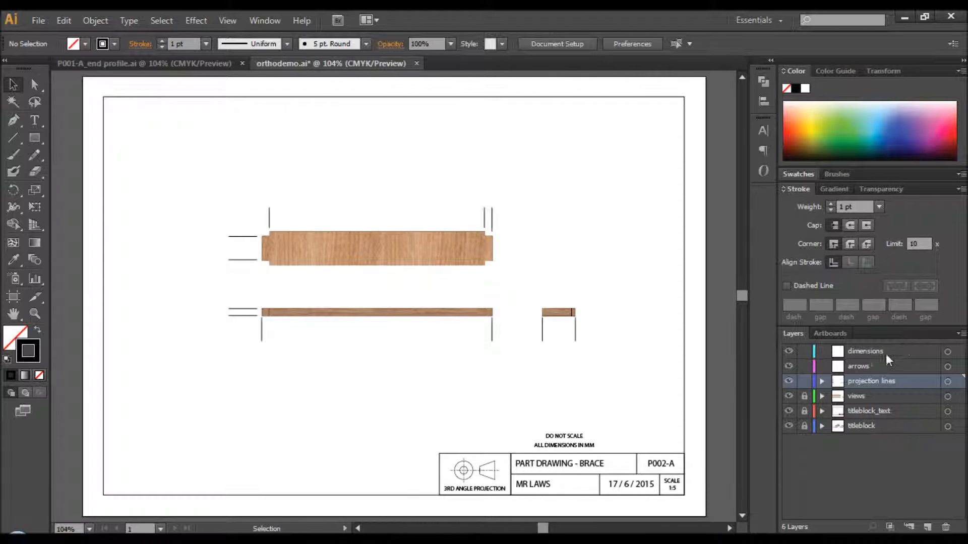
Lock the projection lines layer and, on the arrows layer, draw dimension lines above the top view between its shoulders and outward from the right tenon
left_click(804, 381)
left_click(867, 366)
key("ctrl+plus")
key("ctrl+plus")
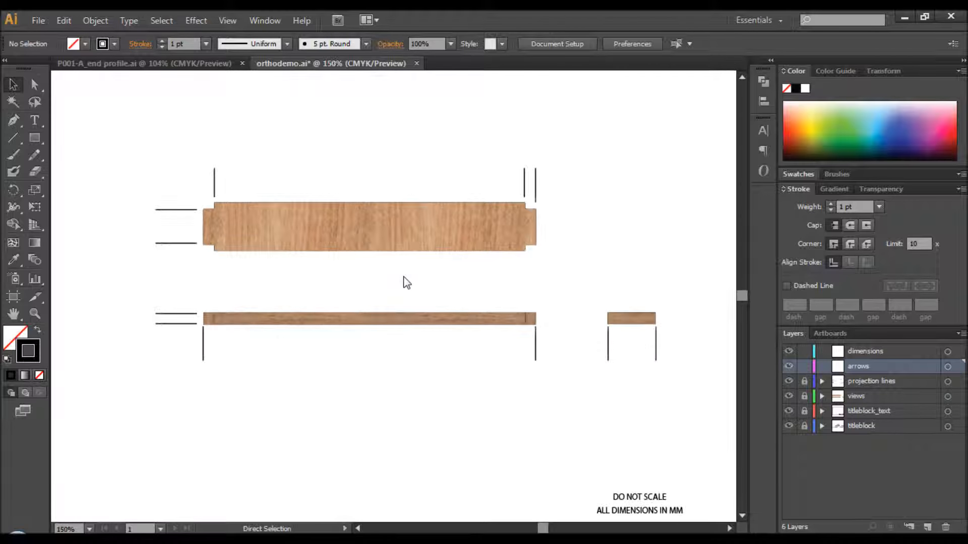
left_click_drag(359, 231, 363, 281)
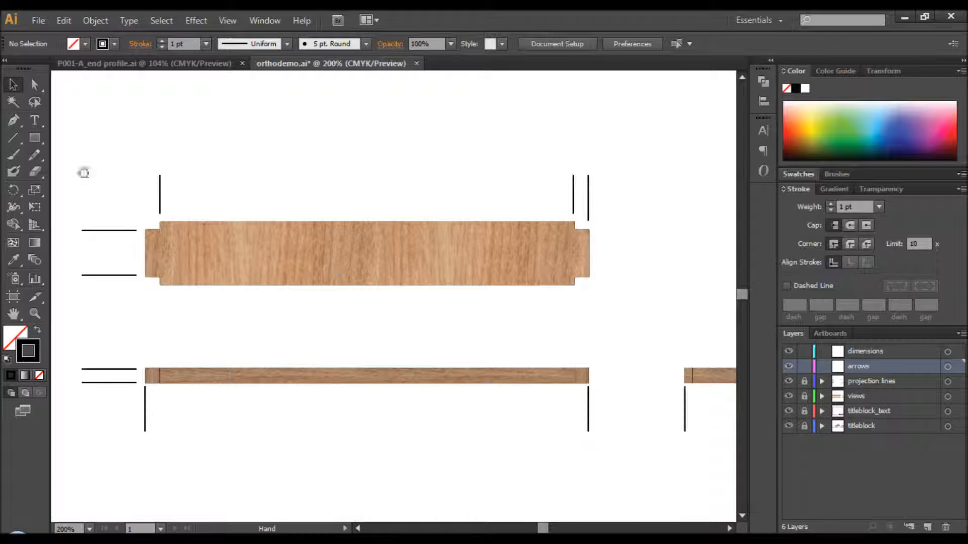
left_click(13, 137)
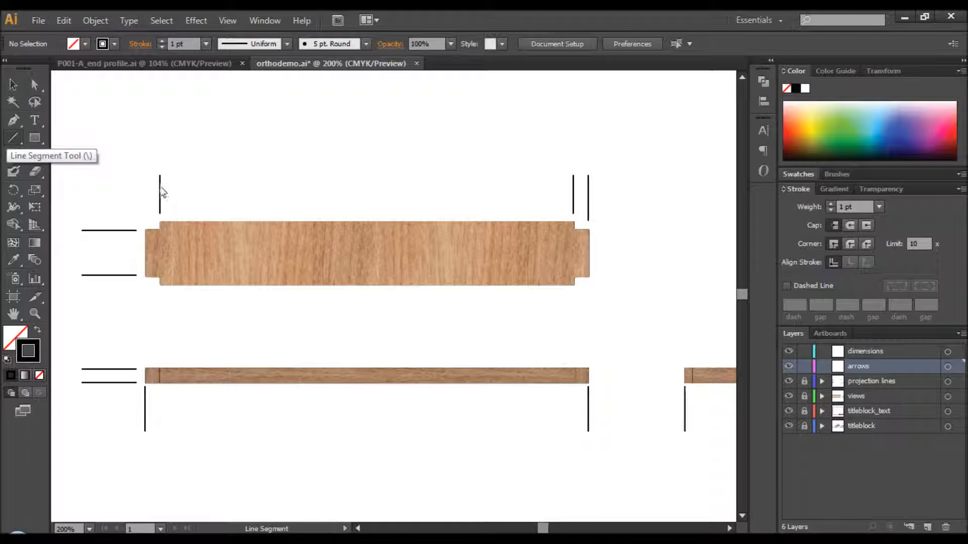
left_click_drag(160, 179, 588, 180)
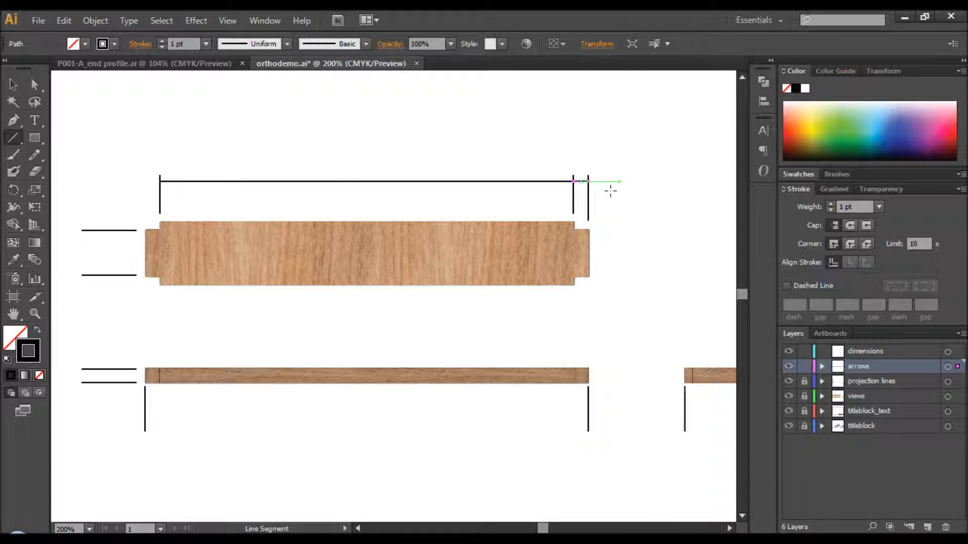
key("ctrl+shift+a")
left_click_drag(588, 181, 622, 181)
Draw vertical dimension lines for the tenon height and edge thickness, plus horizontal dimension lines below the long edge view and end view
left_click_drag(88, 231, 89, 275)
left_click_drag(89, 369, 88, 338)
left_click_drag(86, 383, 88, 409)
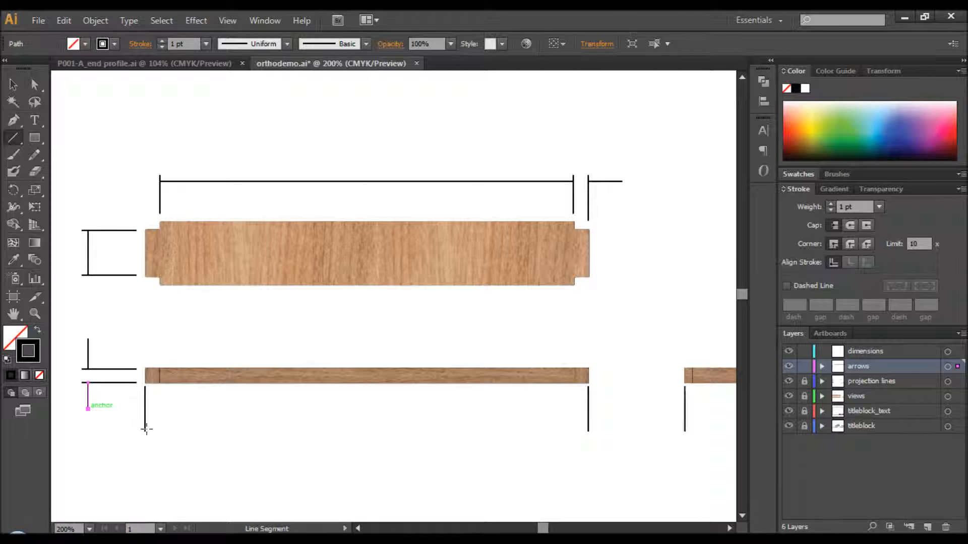
left_click_drag(145, 425, 588, 425)
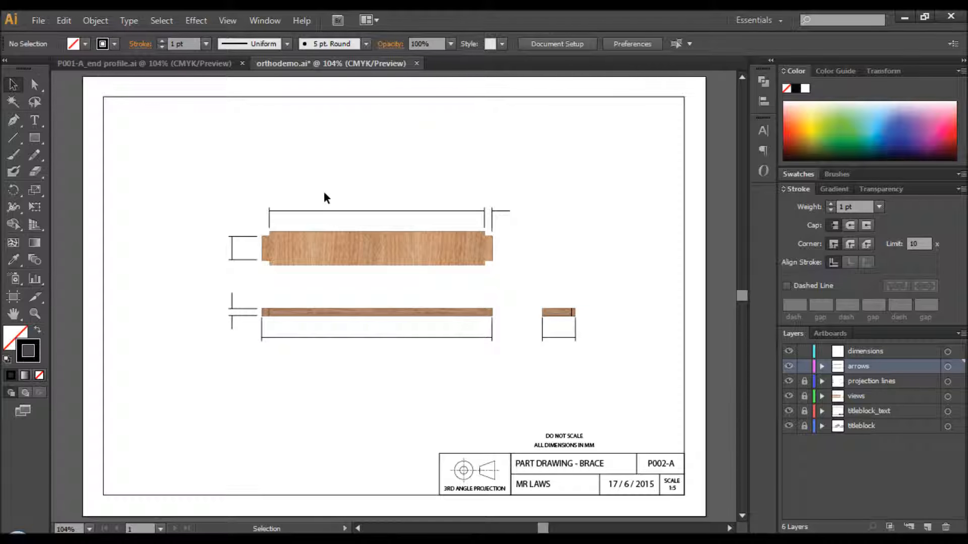
Select all the dimension lines and add Arrow 1 arrowheads to both their start and end points
left_click(804, 382)
key("ctrl+a")
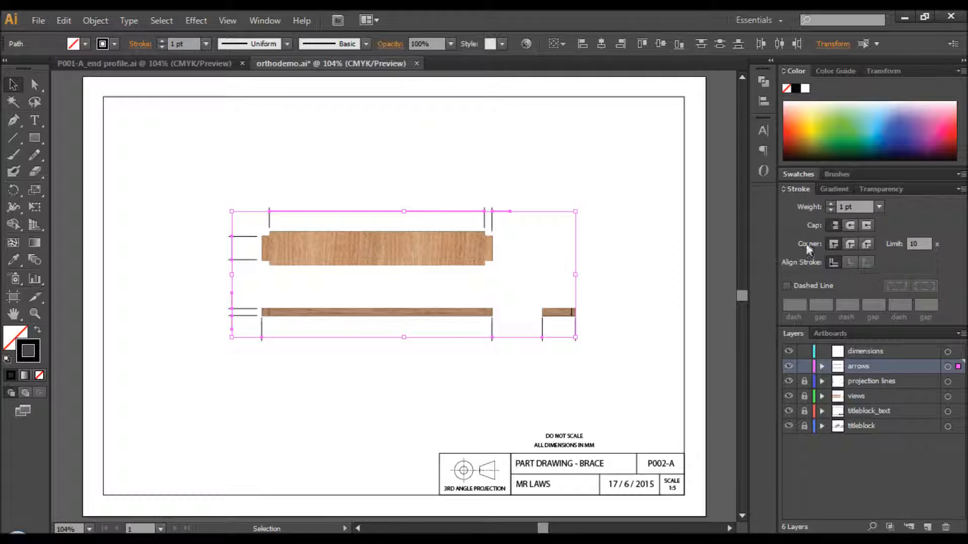
left_click(800, 189)
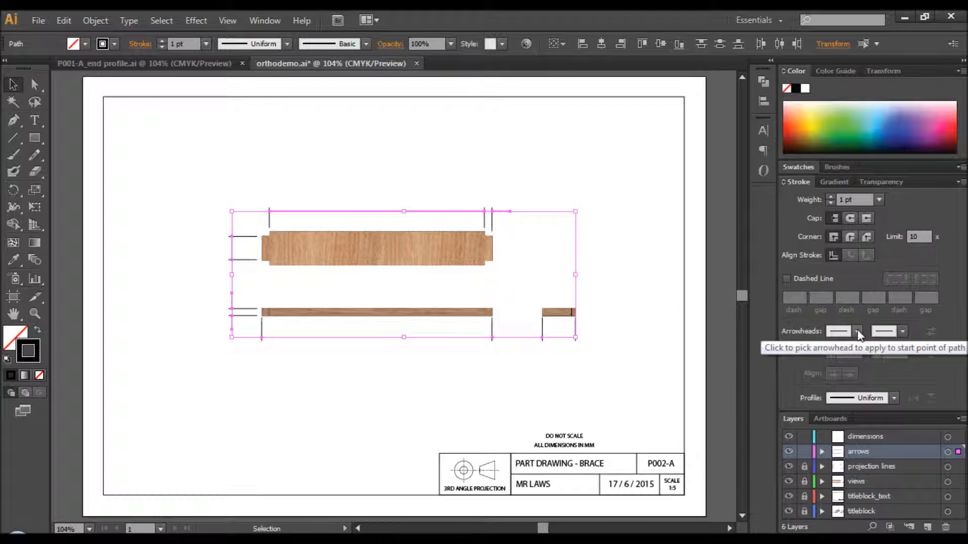
left_click(858, 332)
left_click(806, 193)
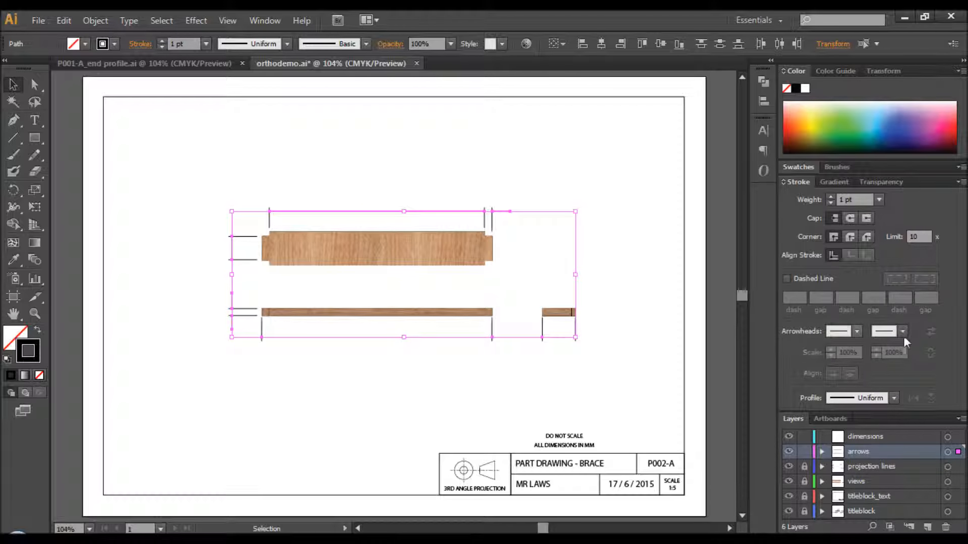
left_click(902, 332)
left_click(872, 172)
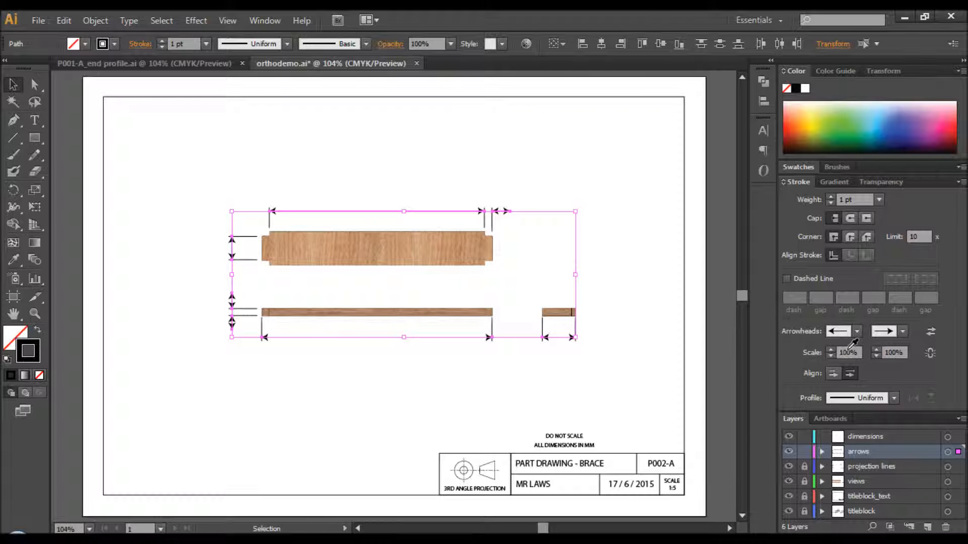
Scale the start and end arrowheads of all the dimension lines to 60%
left_click(851, 352)
left_click_drag(856, 352, 834, 351)
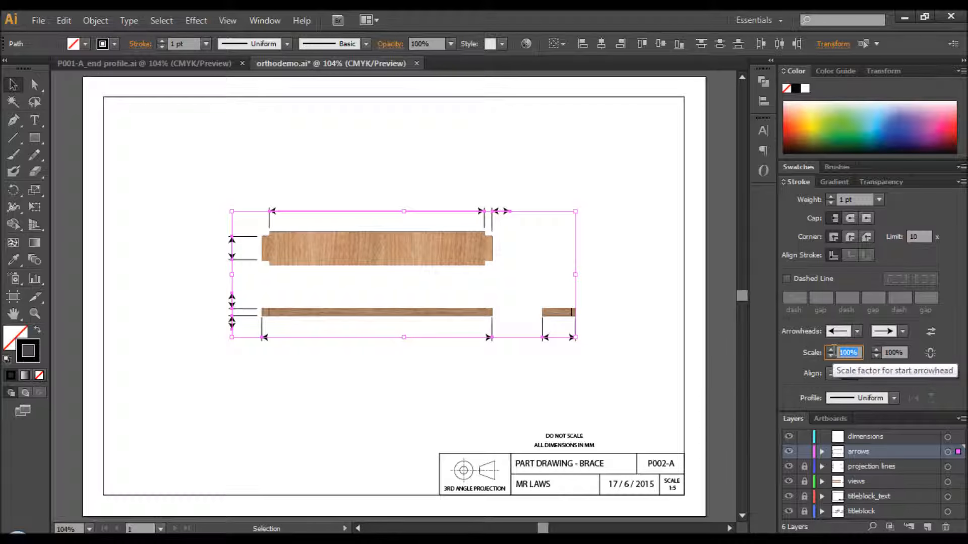
type("60")
key("Return")
left_click(894, 355)
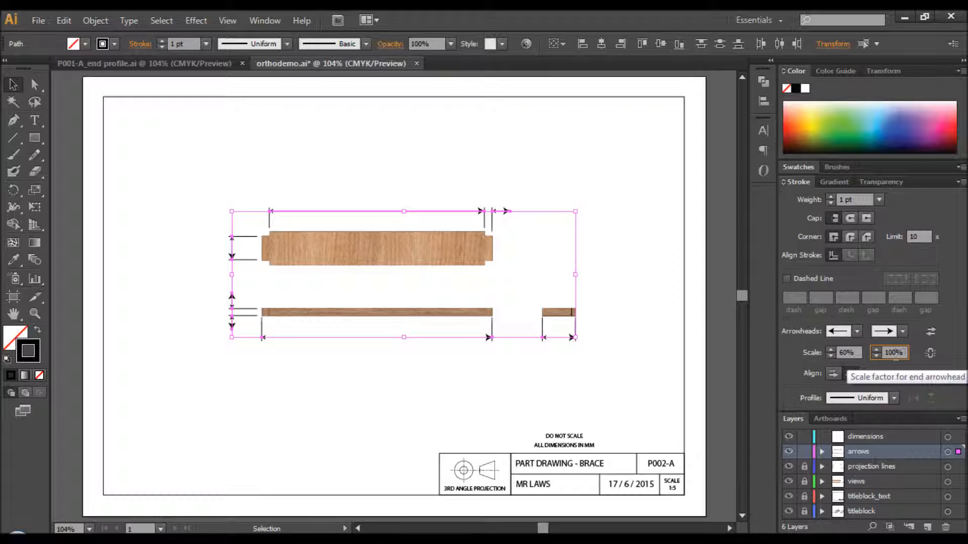
left_click_drag(907, 353, 874, 355)
key("Return")
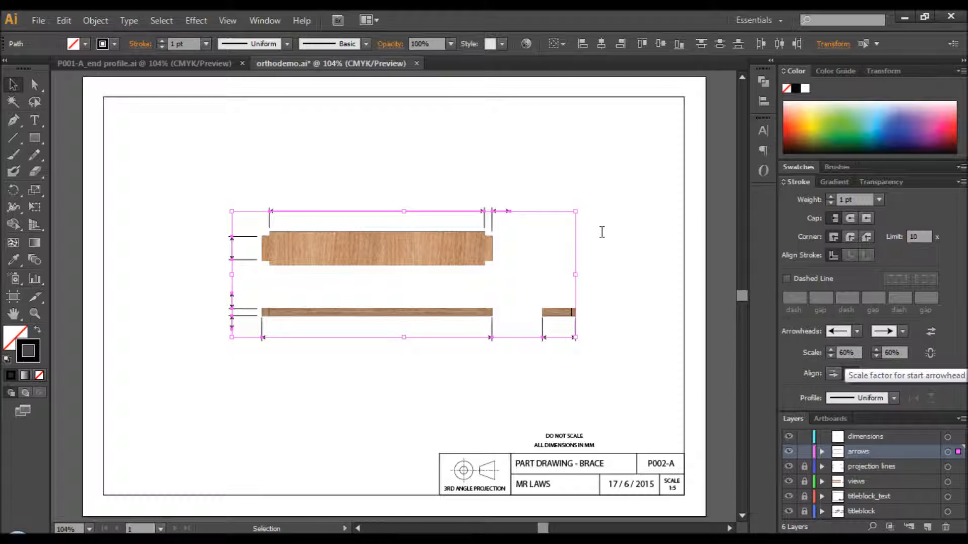
left_click(378, 172)
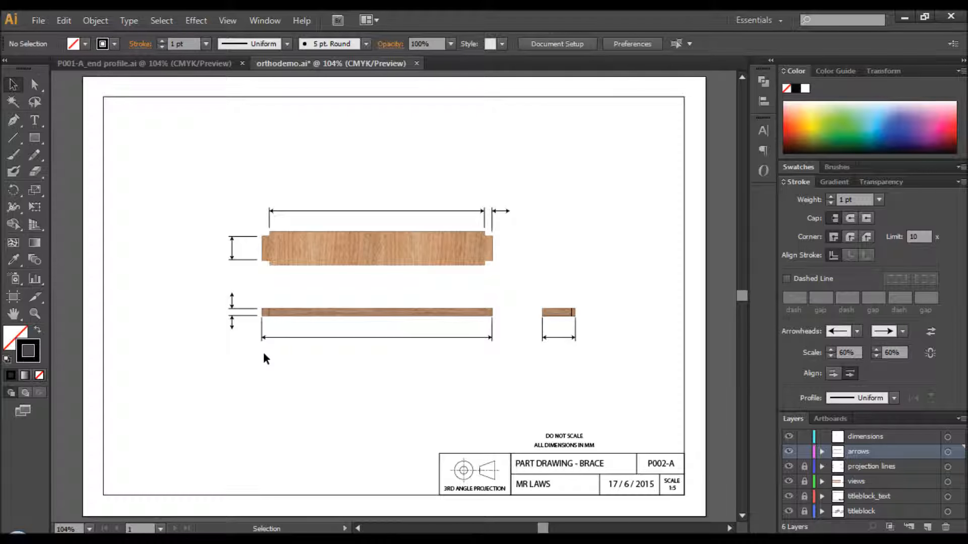
Remove the end arrowhead from the short dimension line above the top view's right tenon
left_click(502, 211)
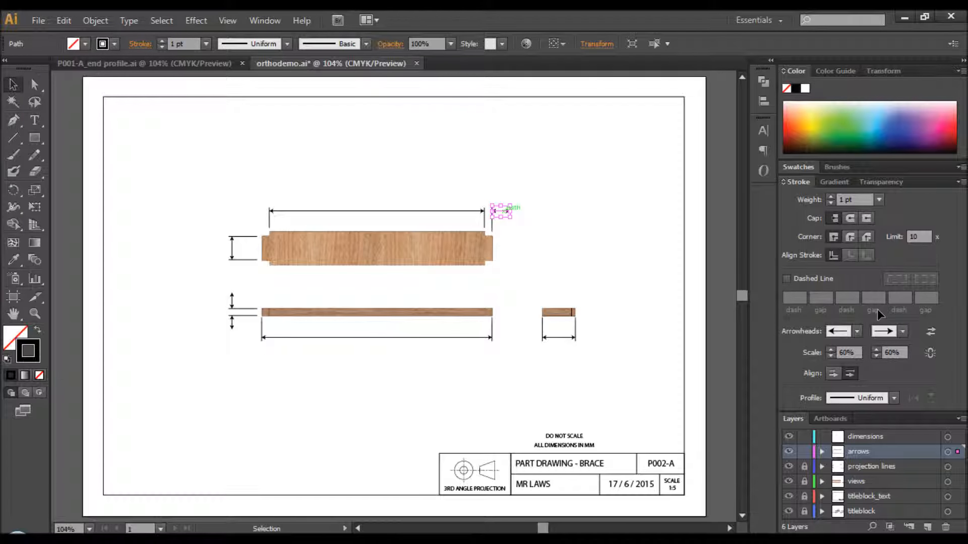
left_click(904, 330)
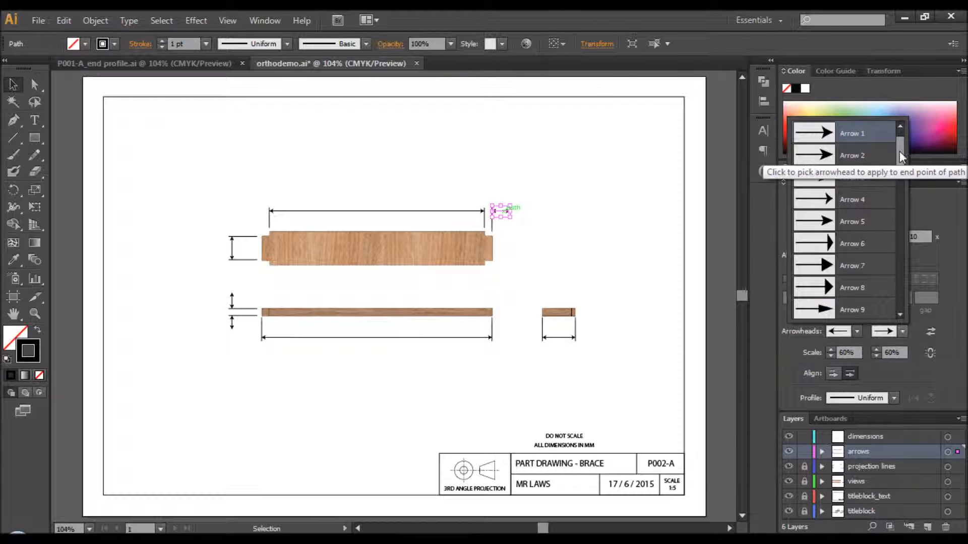
left_click(869, 134)
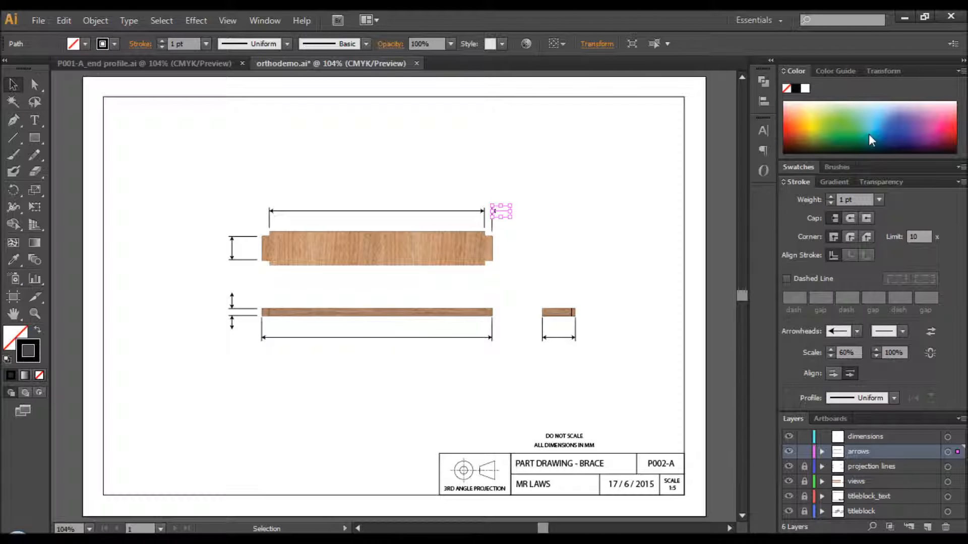
Remove the end arrowheads from the two short vertical thickness dimension lines beside the long edge view
left_click(231, 301)
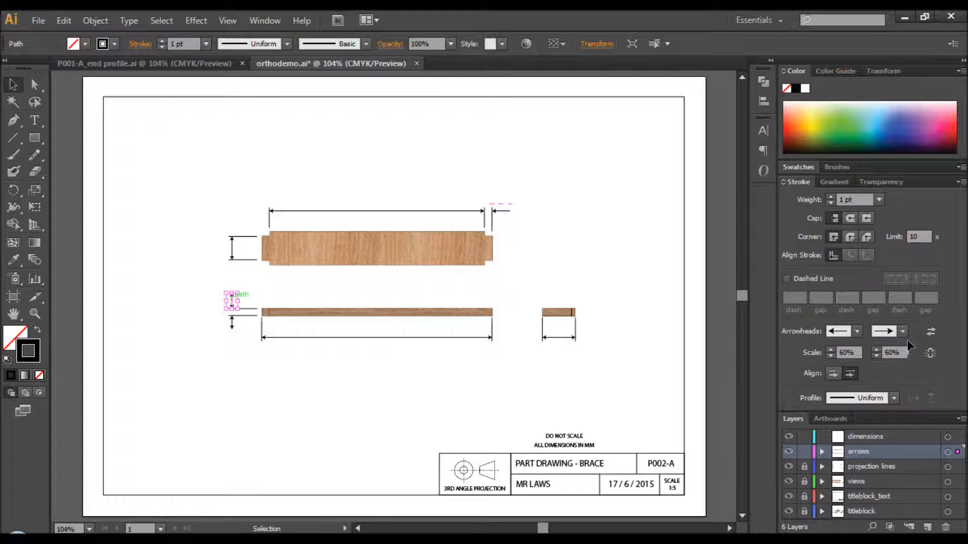
left_click(904, 331)
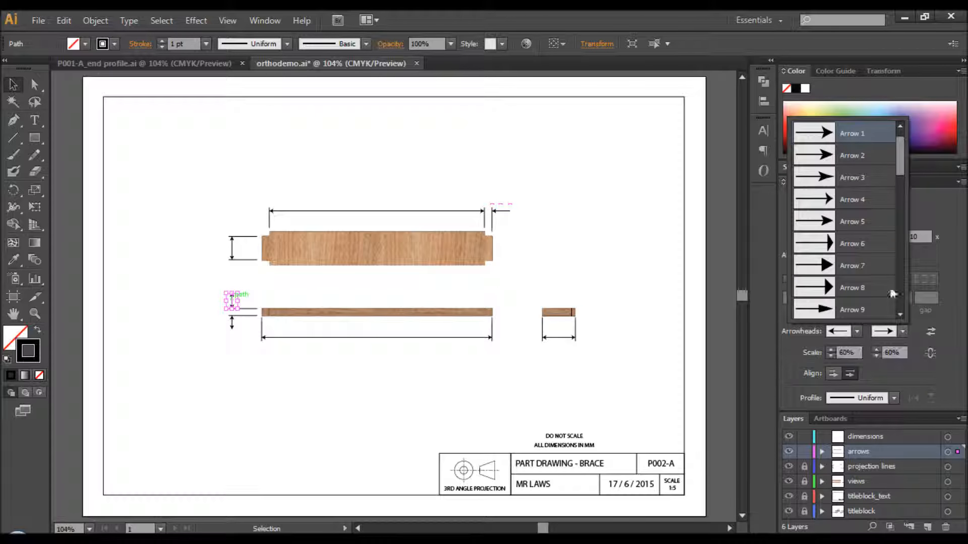
scroll(902, 144, "up", 1)
left_click(872, 133)
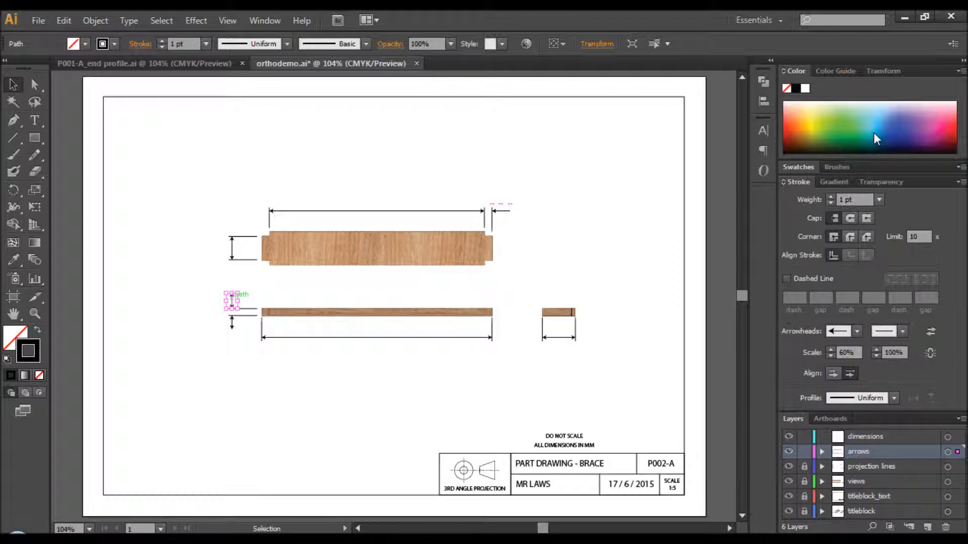
left_click(232, 326)
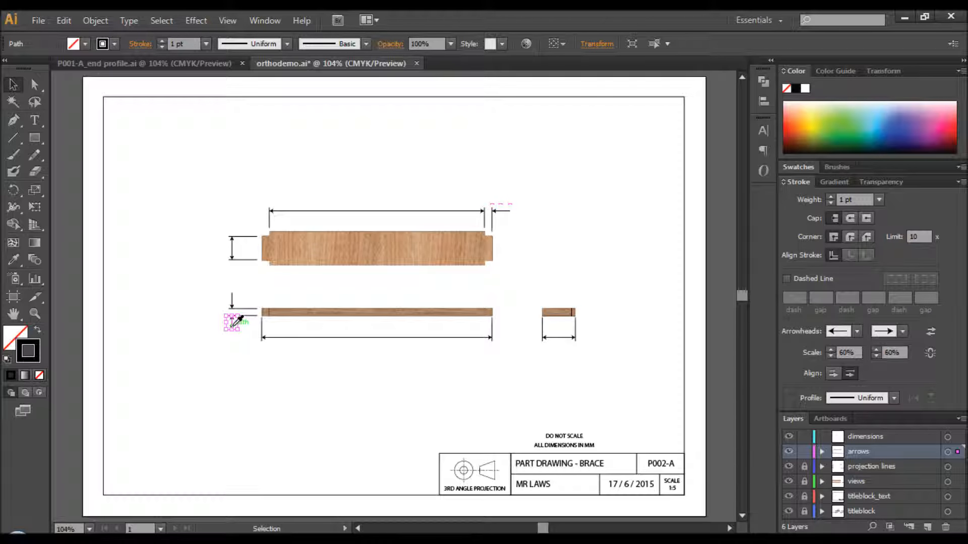
left_click(902, 332)
scroll(899, 152, "up", 1)
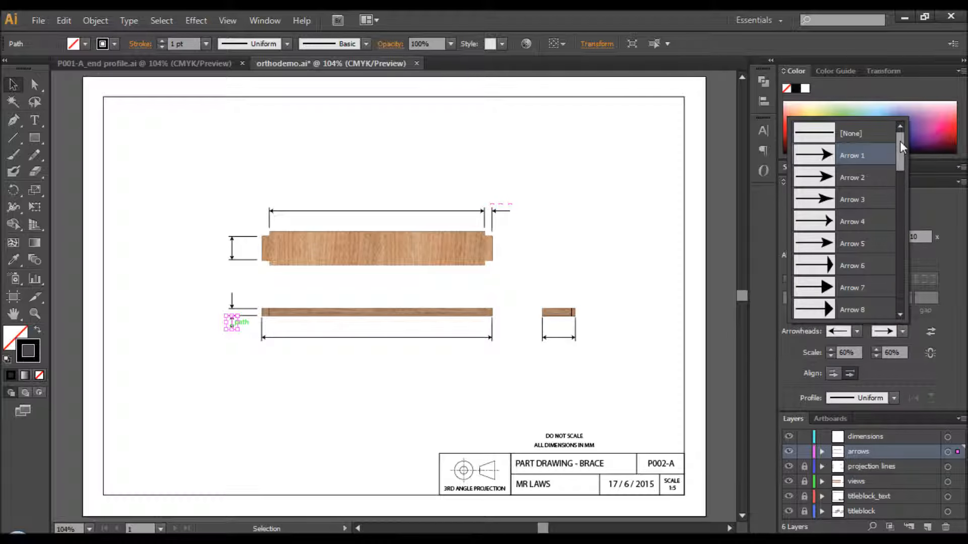
left_click(882, 133)
left_click(576, 256)
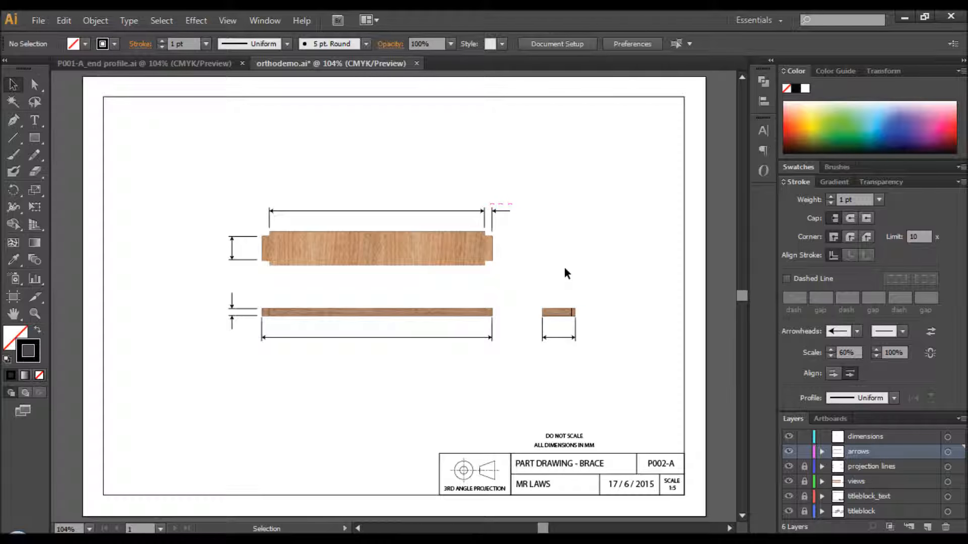
Lock the arrows layer and add a 550 text label on the dimensions layer near the long edge view's horizontal dimension line
left_click(805, 454)
left_click(869, 436)
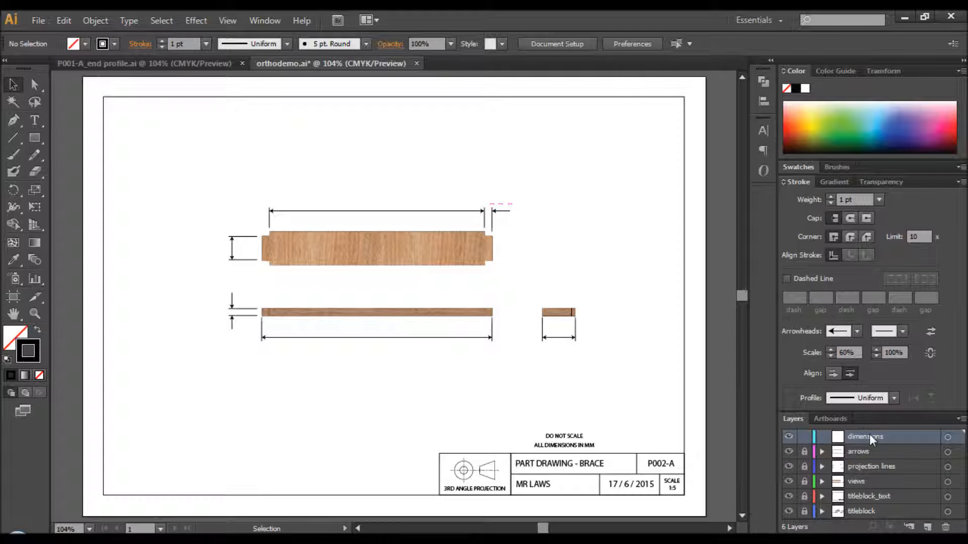
left_click(34, 120)
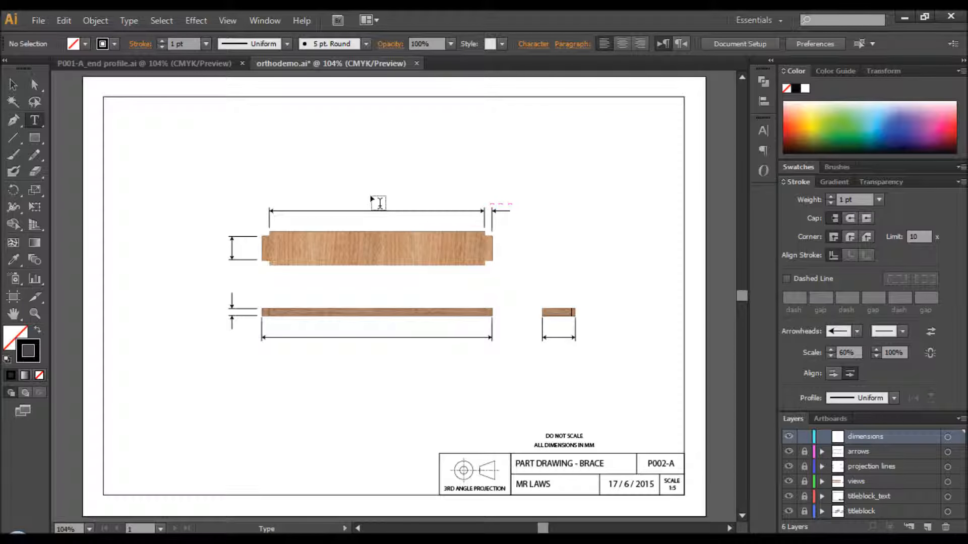
left_click(364, 348)
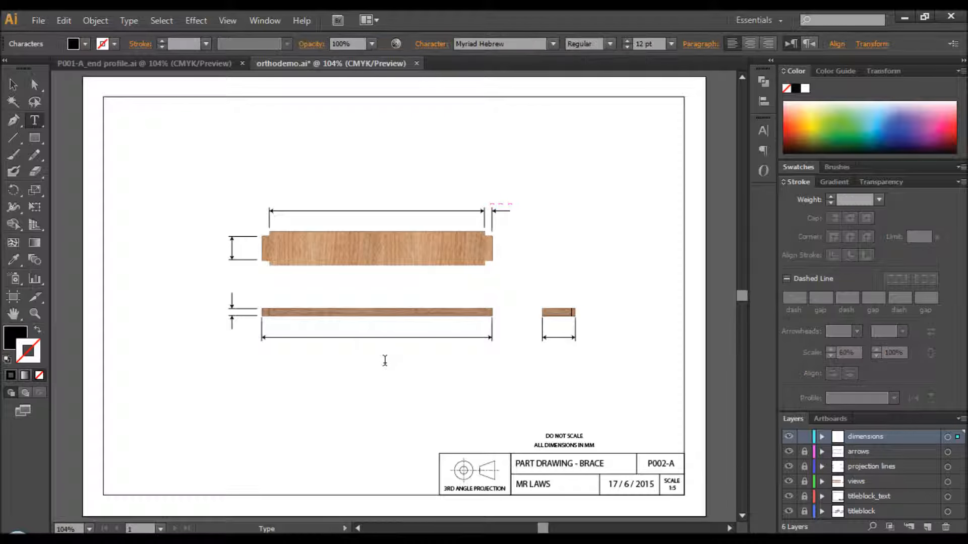
type("550")
left_click(15, 84)
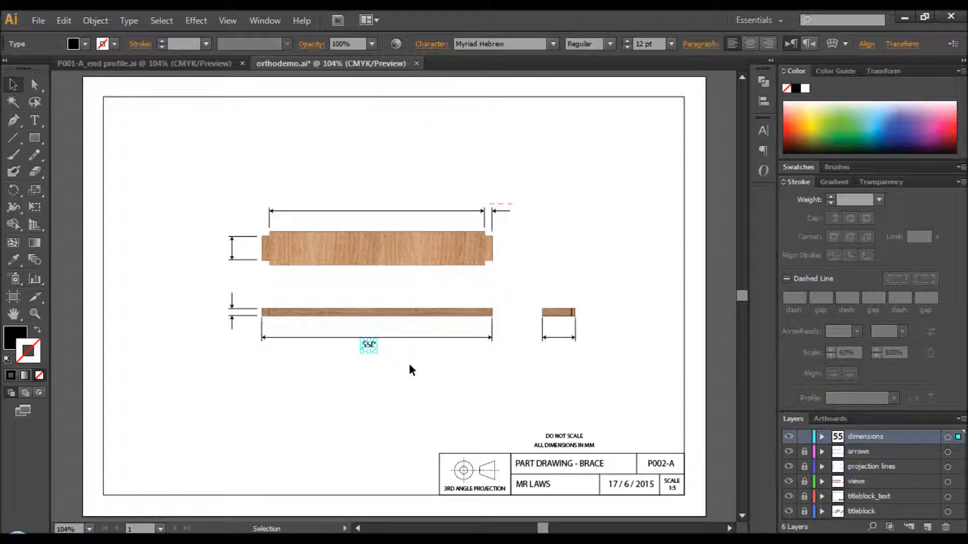
Nudge the 550 label up and right so it sits centred just above its dimension line
key("Up")
key("Up")
key("Up")
key("Up")
key("Up")
key("Up")
key("Up")
key("Up")
key("Up")
key("Up")
key("Up")
key("Up")
key("Right")
key("Right")
key("Right")
key("Right")
key("Right")
key("Right")
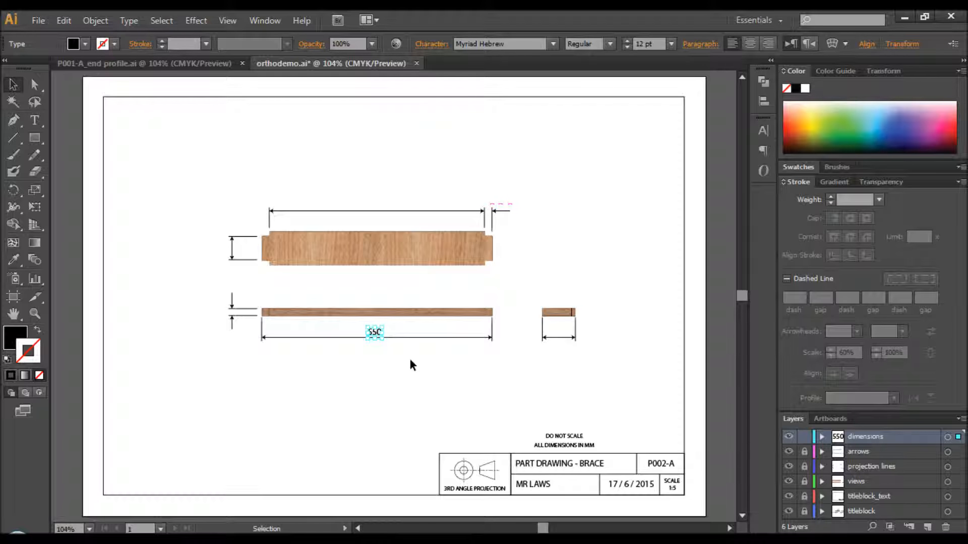
left_click(403, 364)
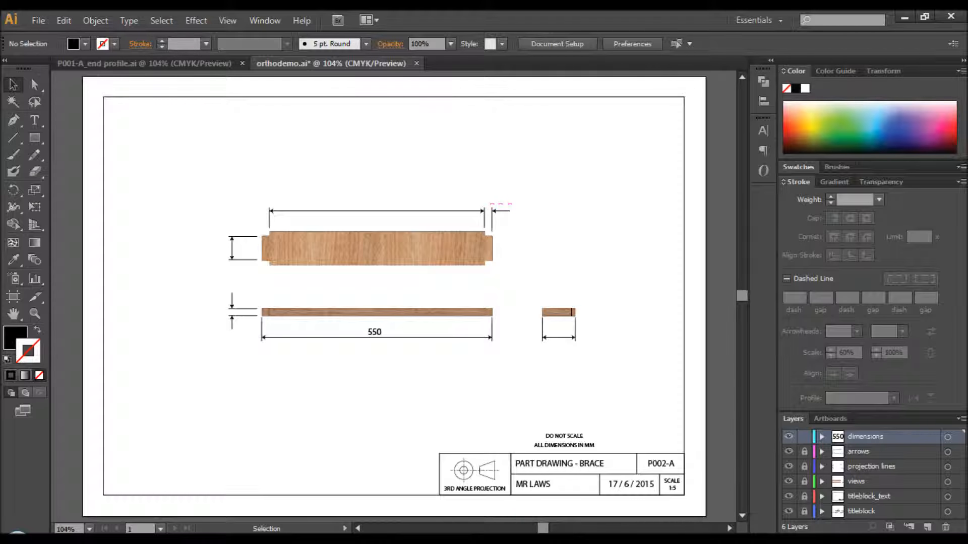
Switch to 123D Design and measure the brace tenon's end edge and its short side edge
left_click(282, 539)
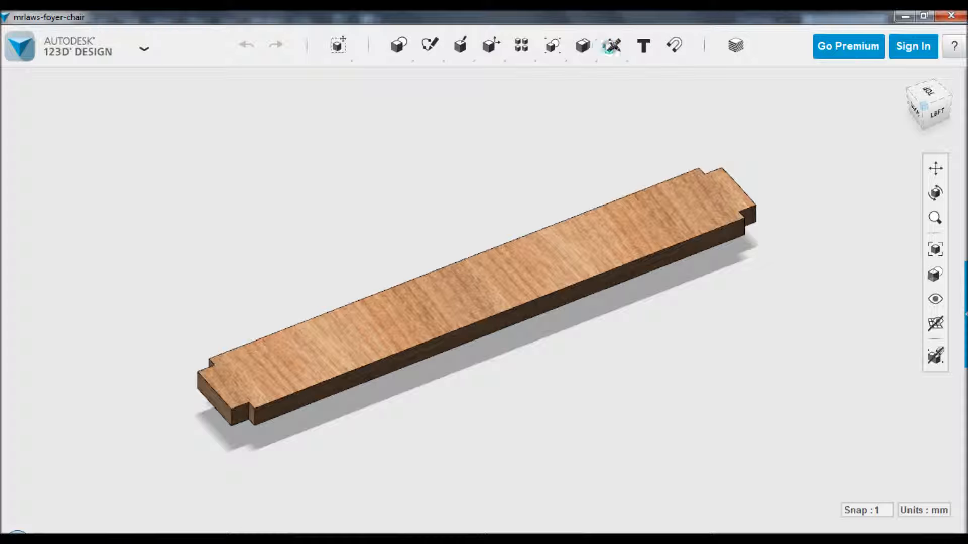
mouse_move(614, 46)
left_click(612, 86)
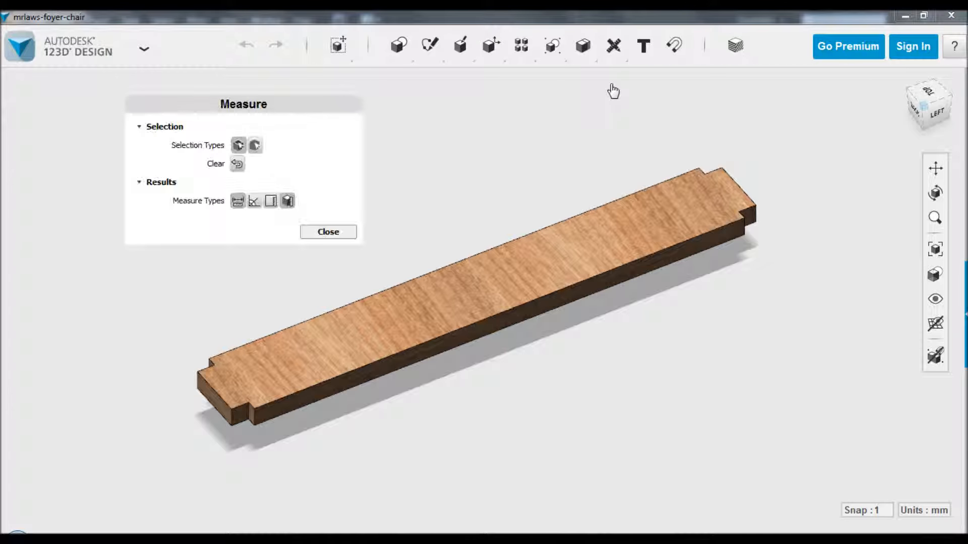
left_click(216, 394)
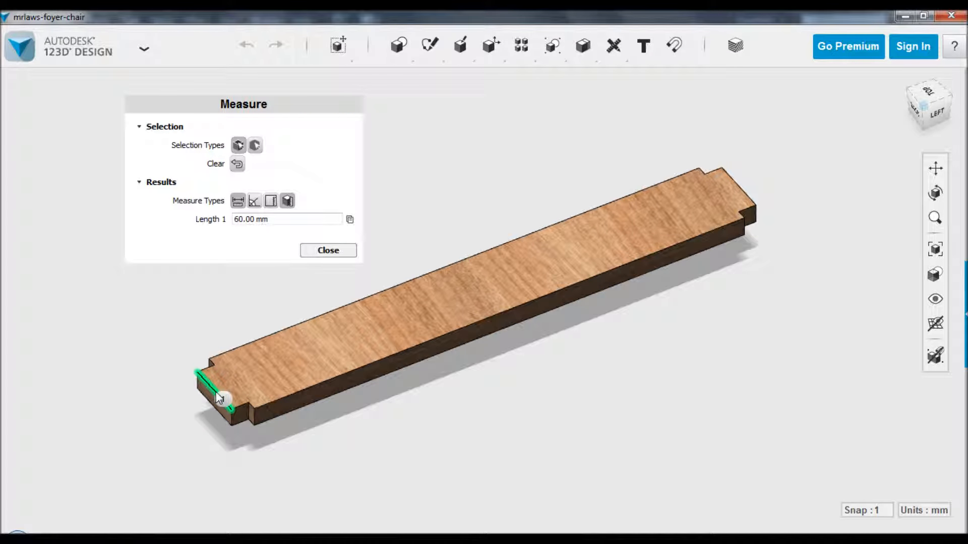
left_click(237, 164)
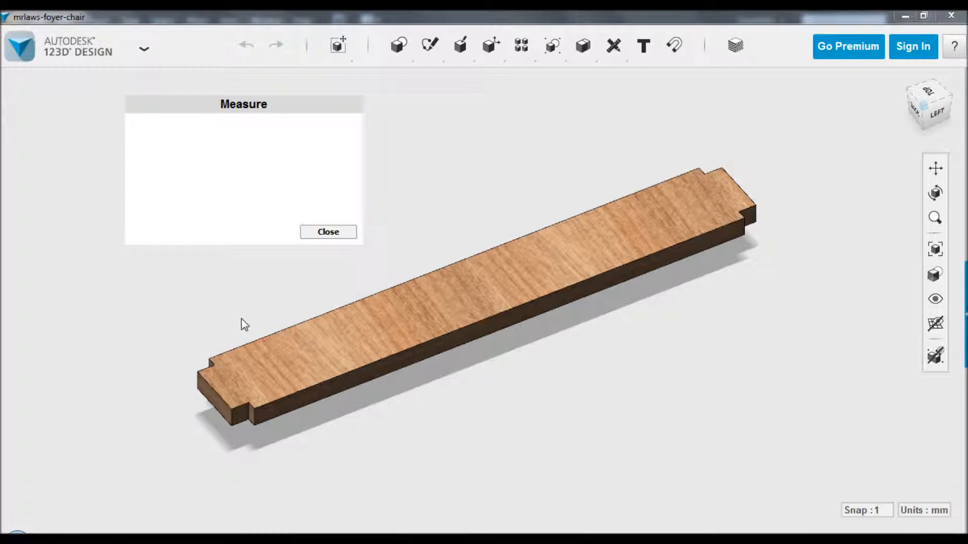
left_click(209, 375)
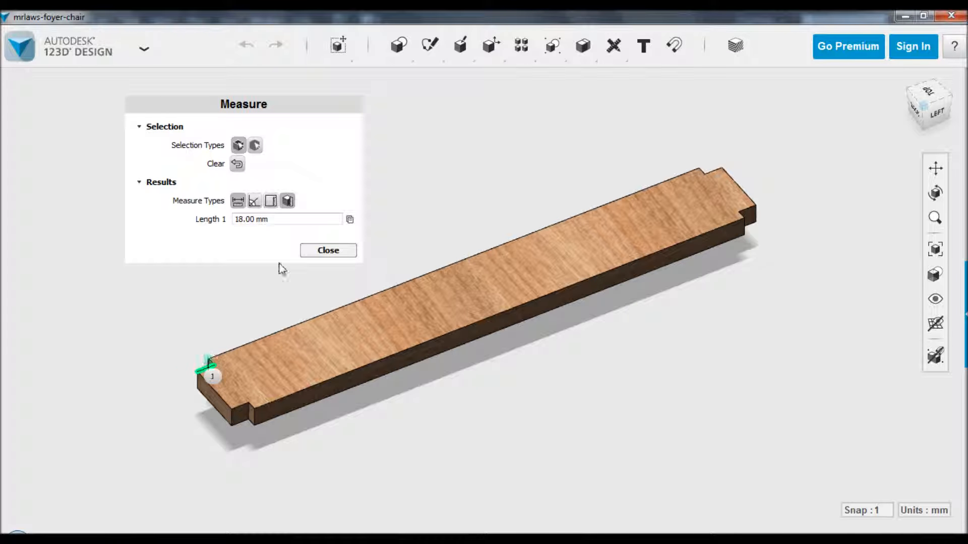
left_click(328, 250)
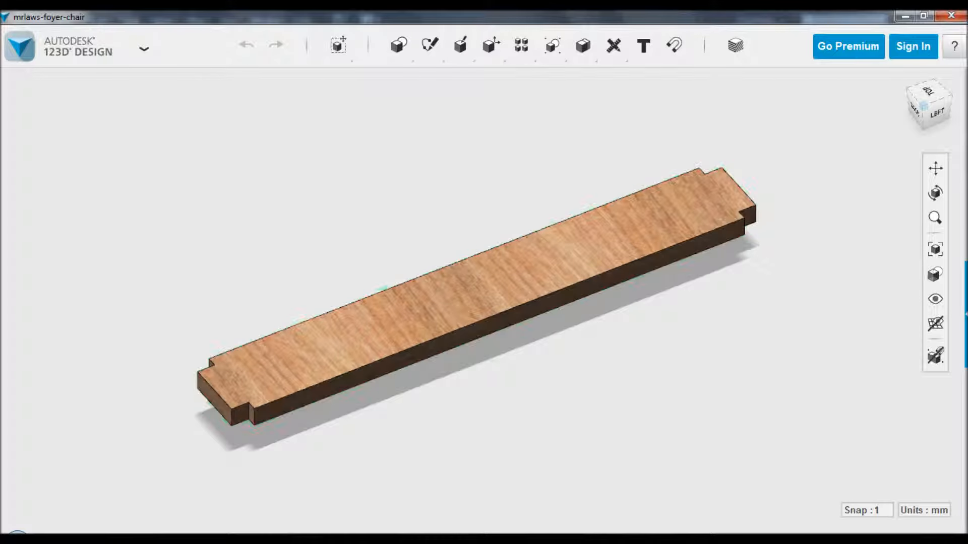
Return to Illustrator, copy the 550 label beside the edge view's upper thickness arrow and change the copy to 18
left_click(347, 539)
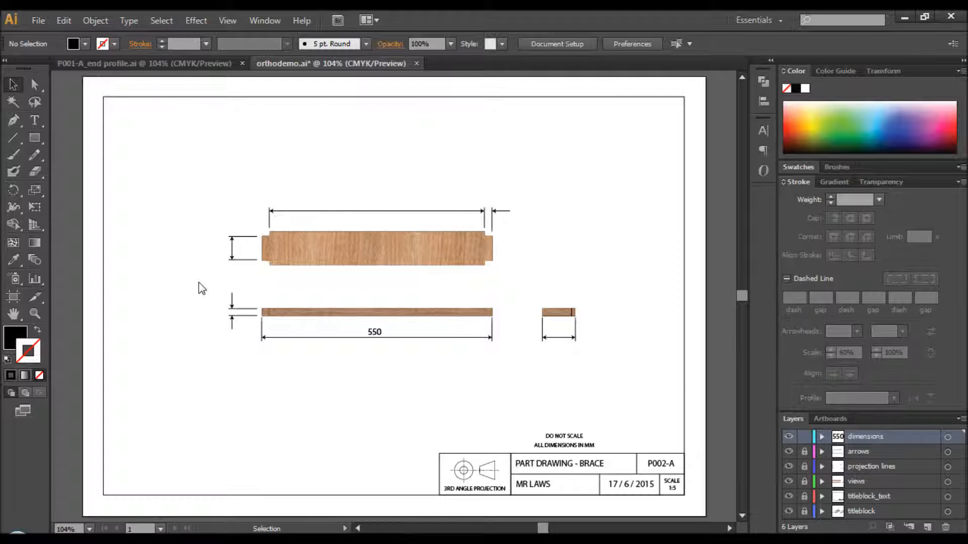
key("ctrl+plus")
key("ctrl+plus")
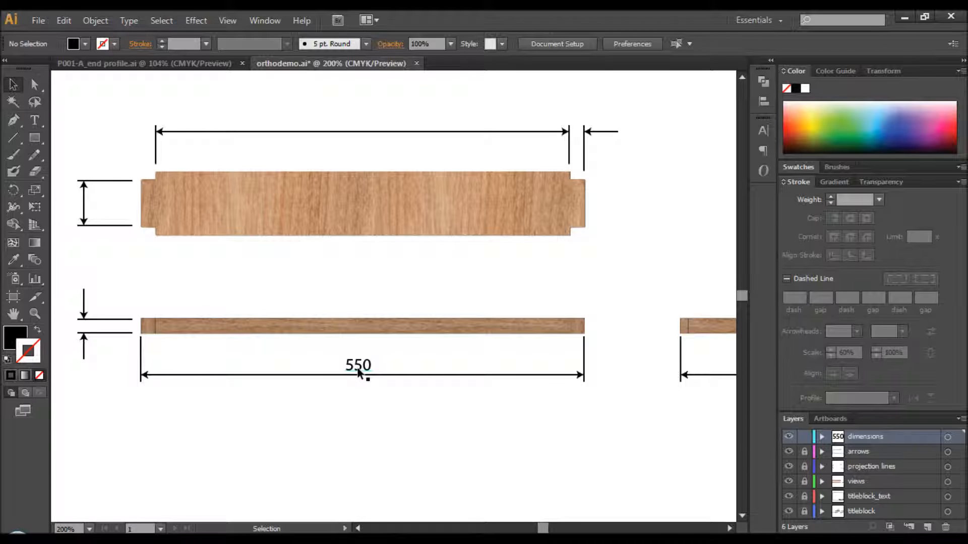
left_click_drag(359, 373, 67, 303)
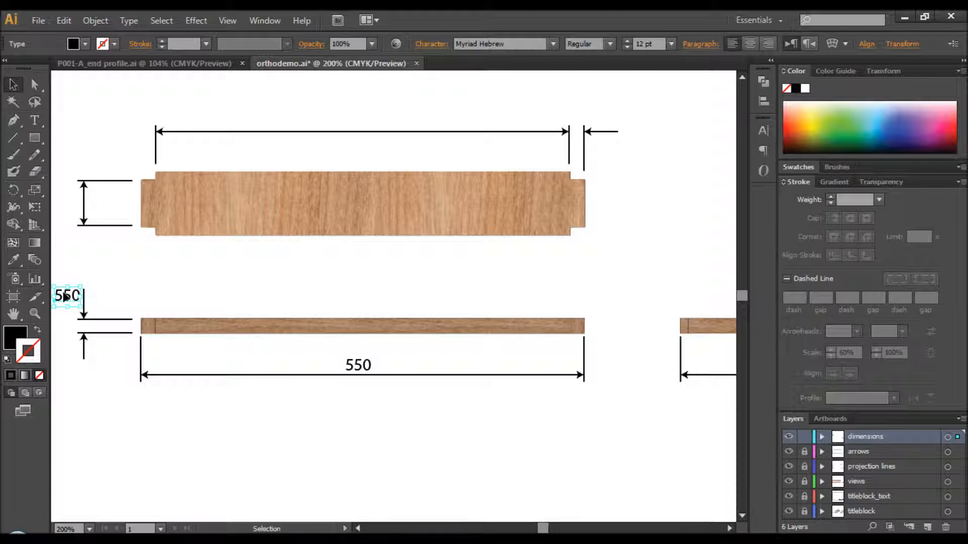
key("t")
left_click(61, 295)
left_click_drag(57, 292, 79, 294)
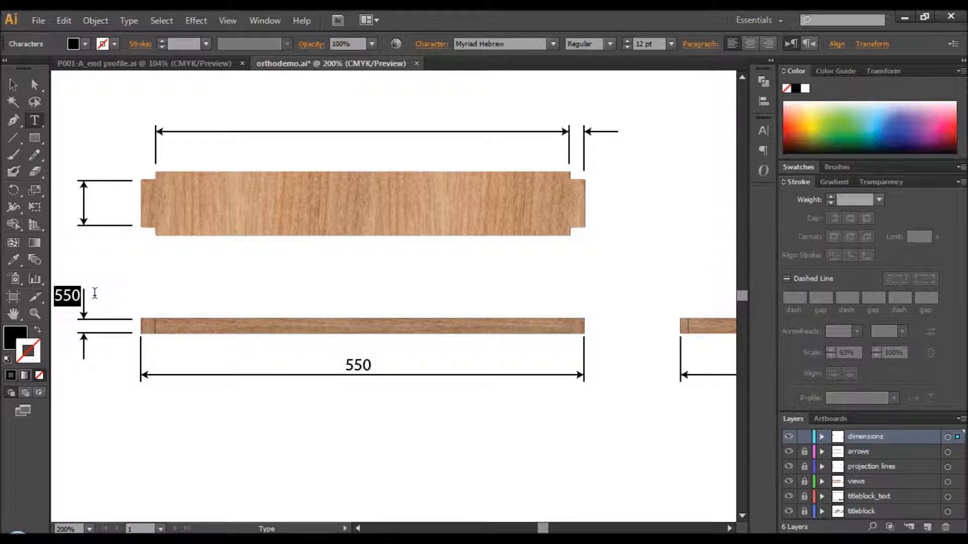
type("18")
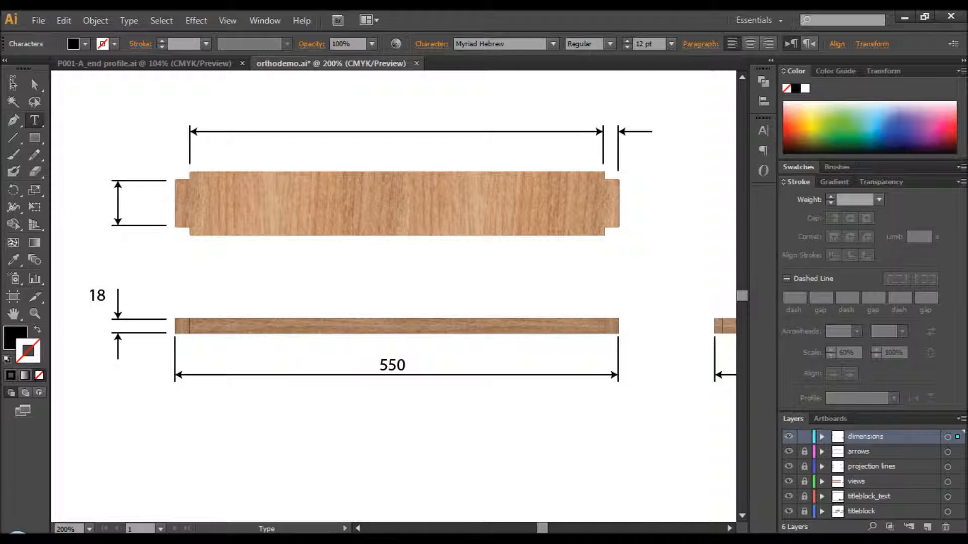
left_click(13, 83)
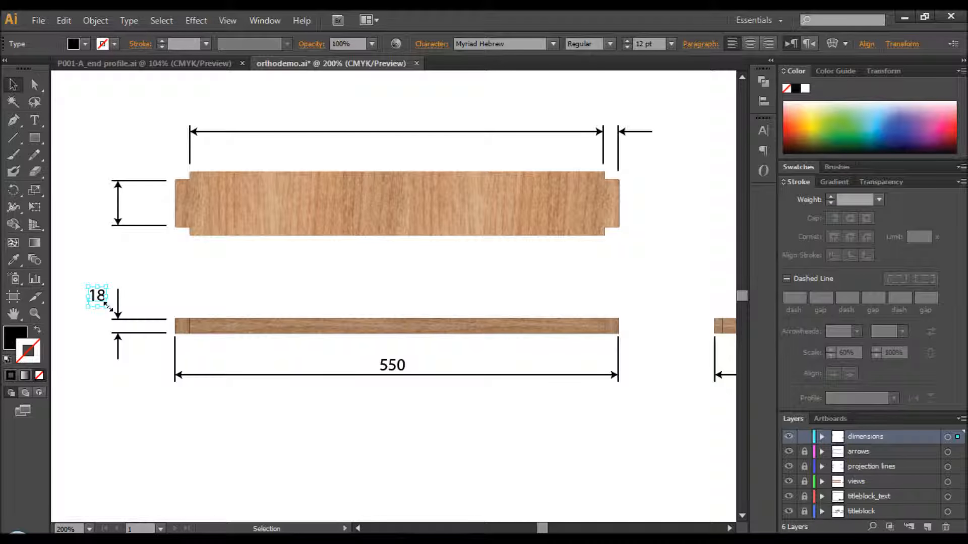
Rotate the 18 thickness label 90° counterclockwise and nudge it close beside the upper thickness arrow
left_click_drag(111, 281, 81, 264)
key("Down")
key("Down")
key("Down")
key("Right")
key("Right")
key("Right")
key("Right")
key("Right")
key("Right")
key("Right")
key("Right")
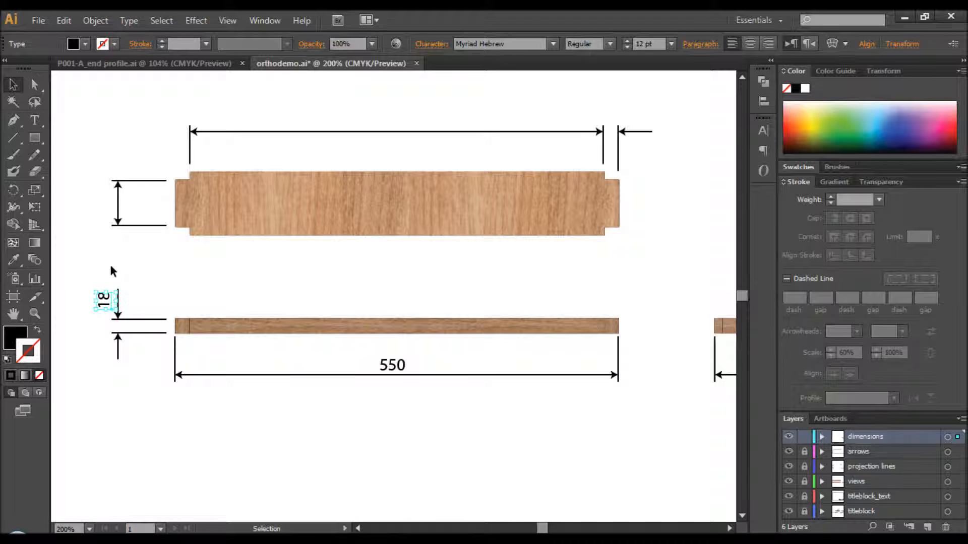
key("Up")
left_click(184, 279)
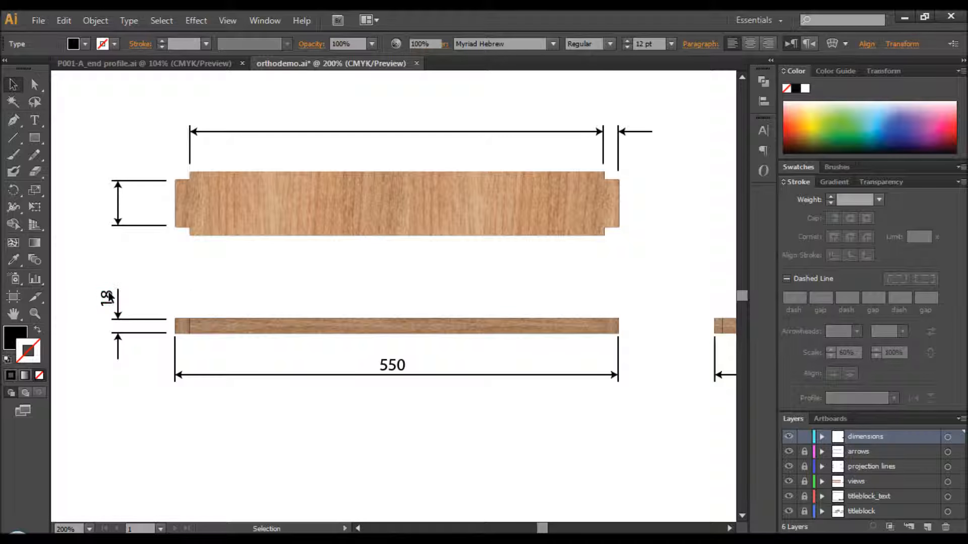
Copy the rotated 18 label up beside the tenon height dimension line and change the copy to 60
left_click_drag(107, 293, 107, 203)
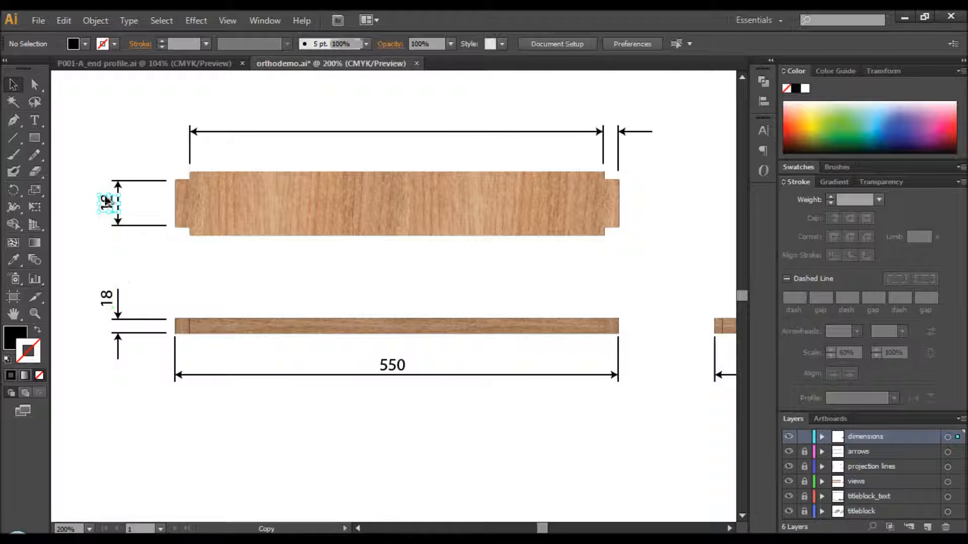
double_click(107, 204)
double_click(107, 203)
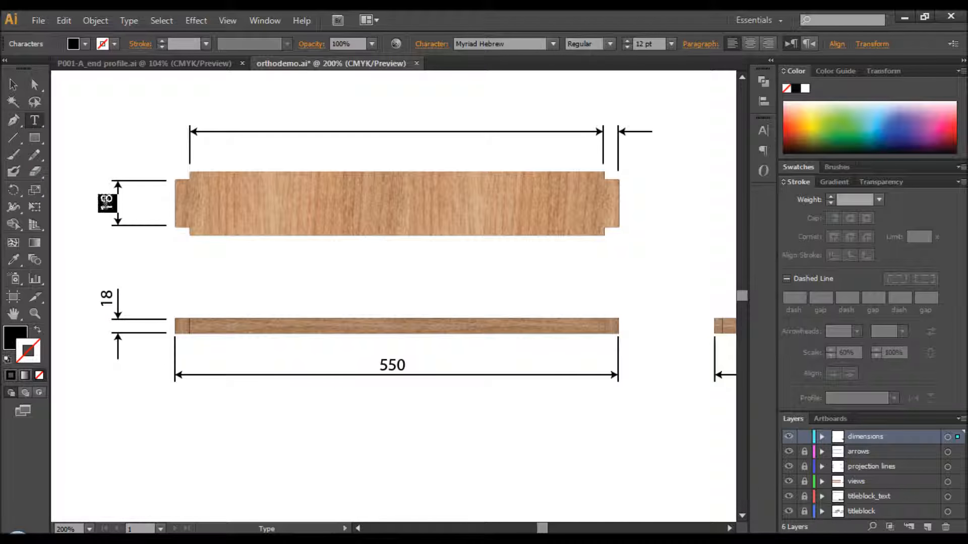
type("60")
left_click(13, 86)
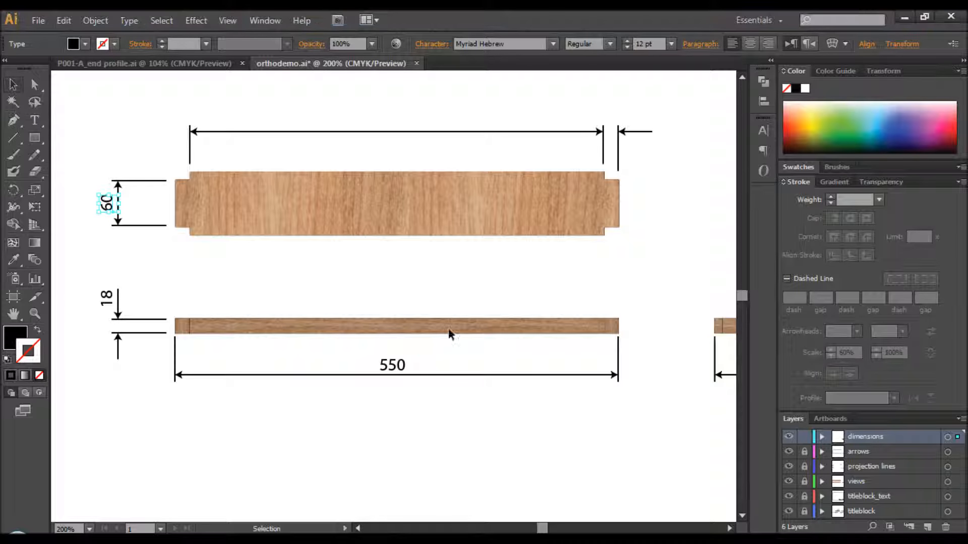
Copy the 550 label above the short dimension line at the top view's right tenon and change the copy to 18
left_click(422, 362)
left_click_drag(431, 356, 650, 124)
double_click(649, 121)
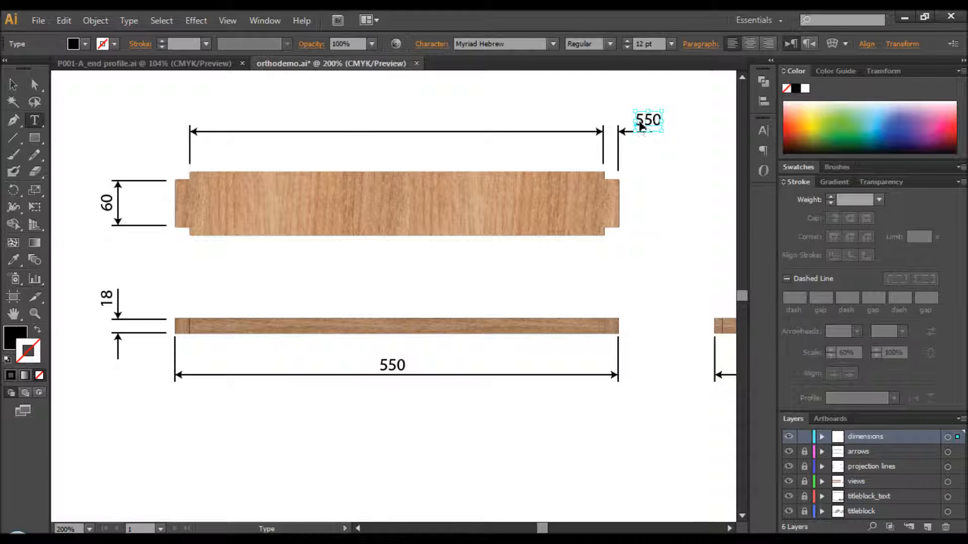
double_click(650, 121)
type("18")
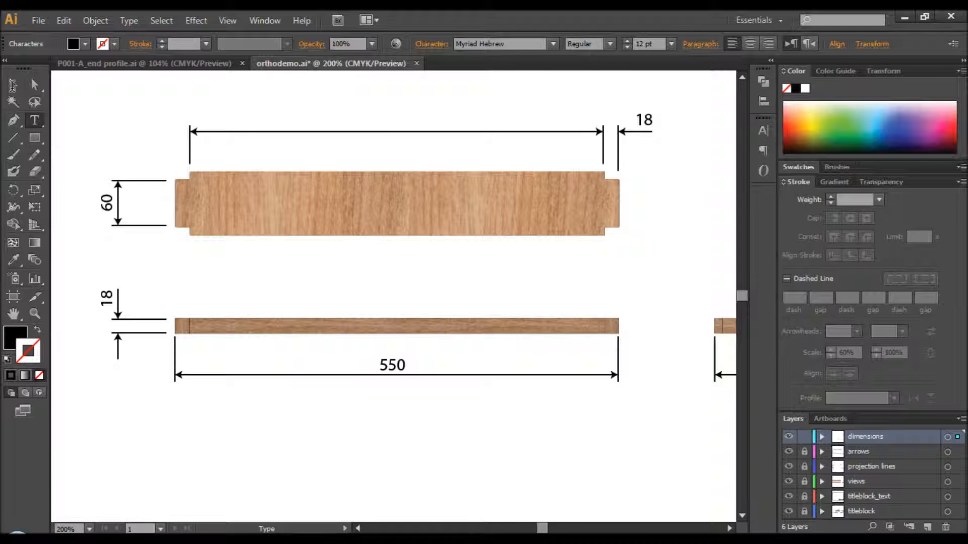
Nudge the tenon length label left so it sits centred over the short dimension line, and deselect it
key("Escape")
key("Left")
key("Left")
key("Left")
key("Left")
key("Left")
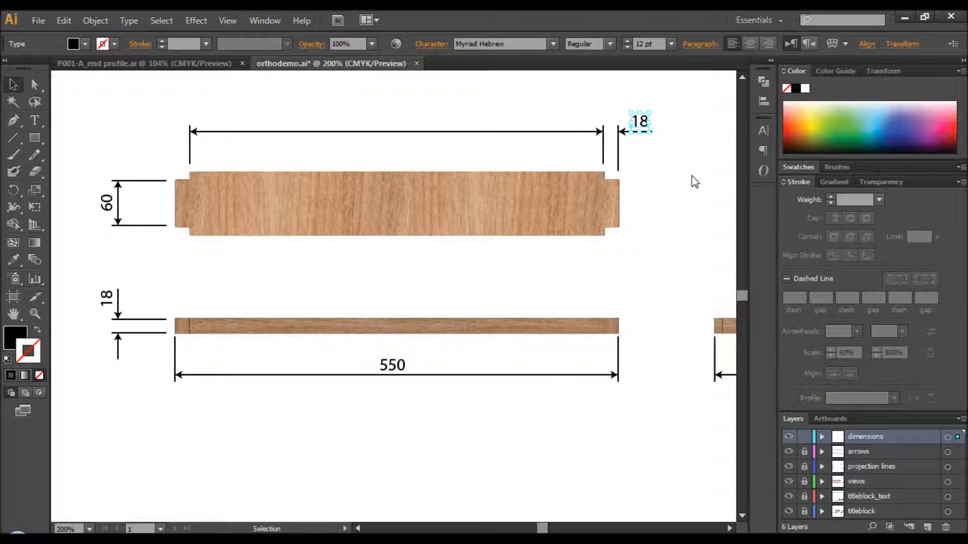
left_click(436, 272)
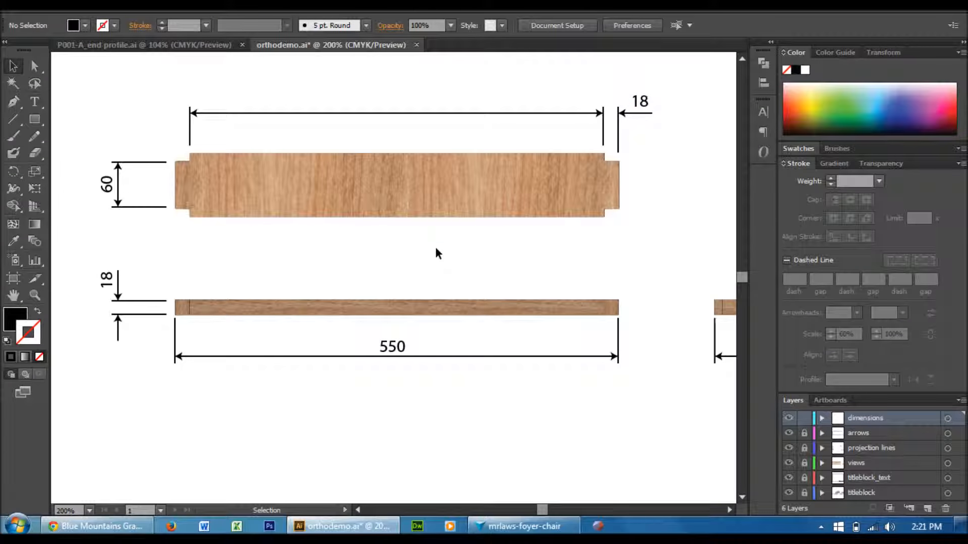
Copy the tenon's 18 label above the middle of the top view's long dimension line and change the copy to 514
left_click(643, 101)
left_click_drag(644, 101, 408, 102)
double_click(395, 104)
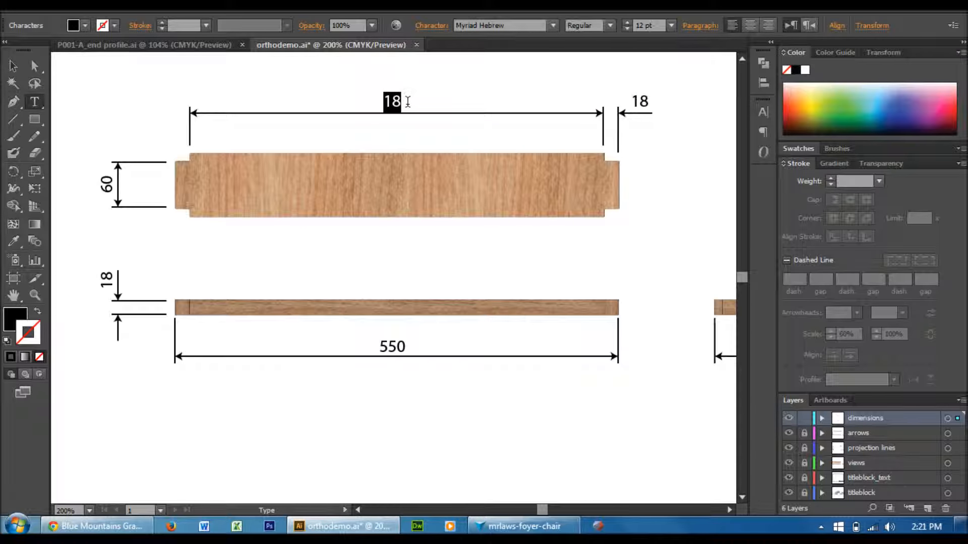
type("514")
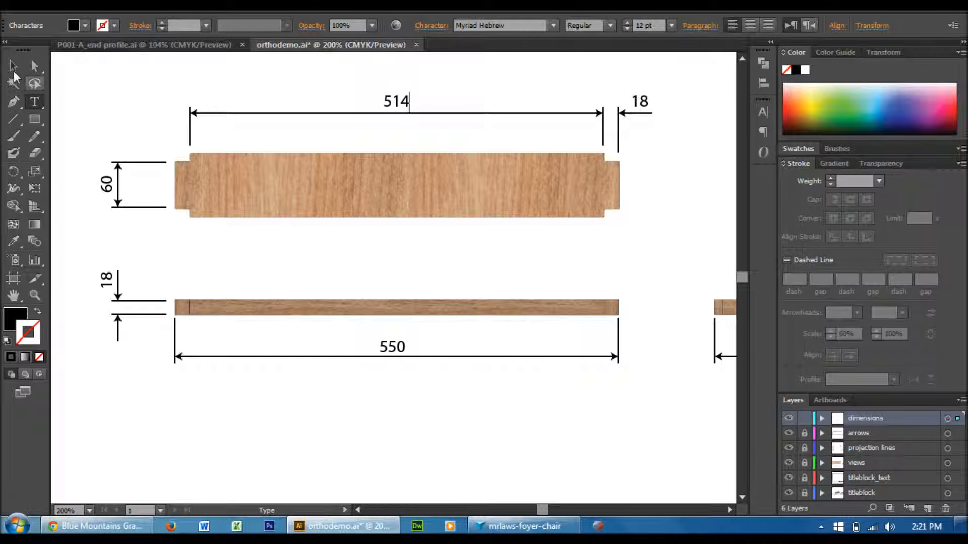
Copy the top view's 18 label above the end view's dimension line, change the copy to 80, and deselect it
key("Escape")
left_click_drag(532, 264, 410, 247)
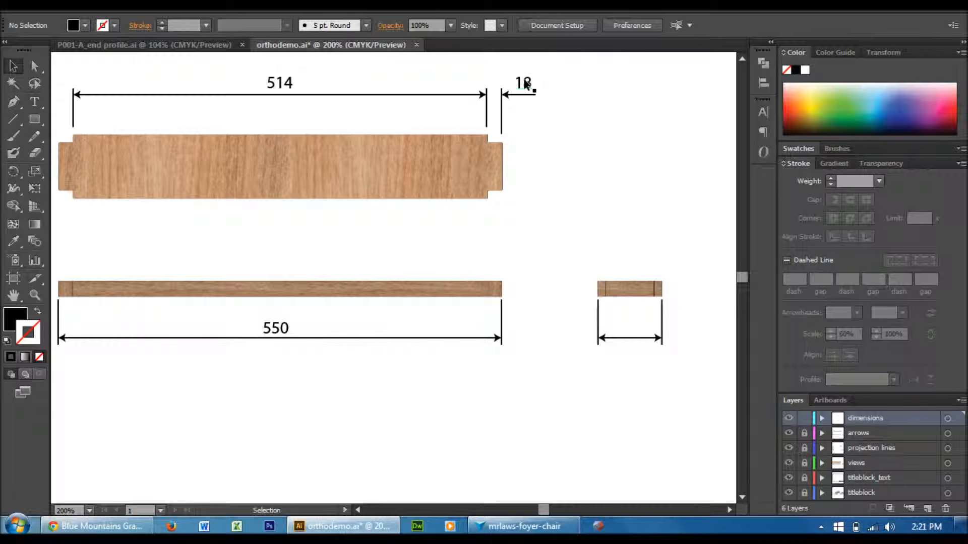
left_click_drag(526, 84, 632, 328)
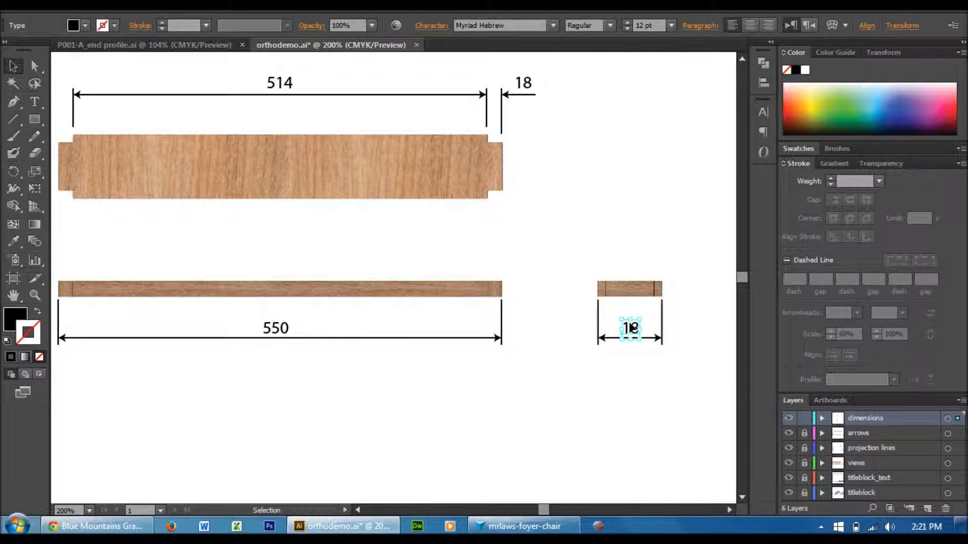
double_click(632, 327)
key("shift+Right")
key("shift+Right")
type("80")
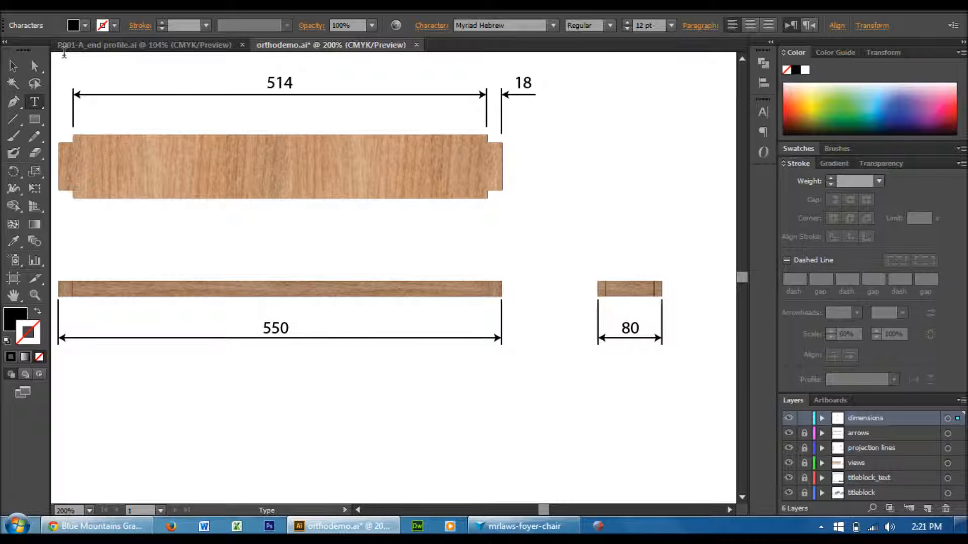
key("Escape")
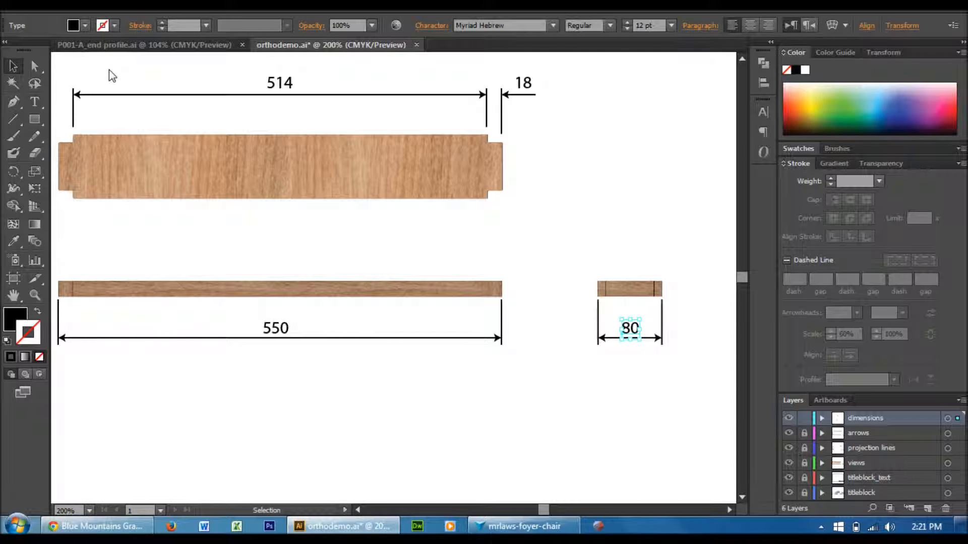
left_click(112, 75)
key("ctrl+0")
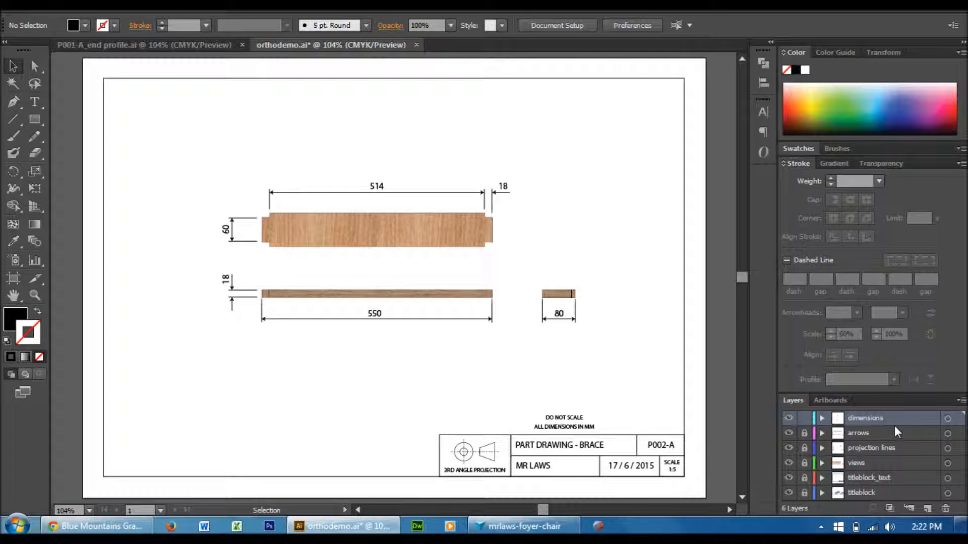
left_click_drag(903, 393, 906, 337)
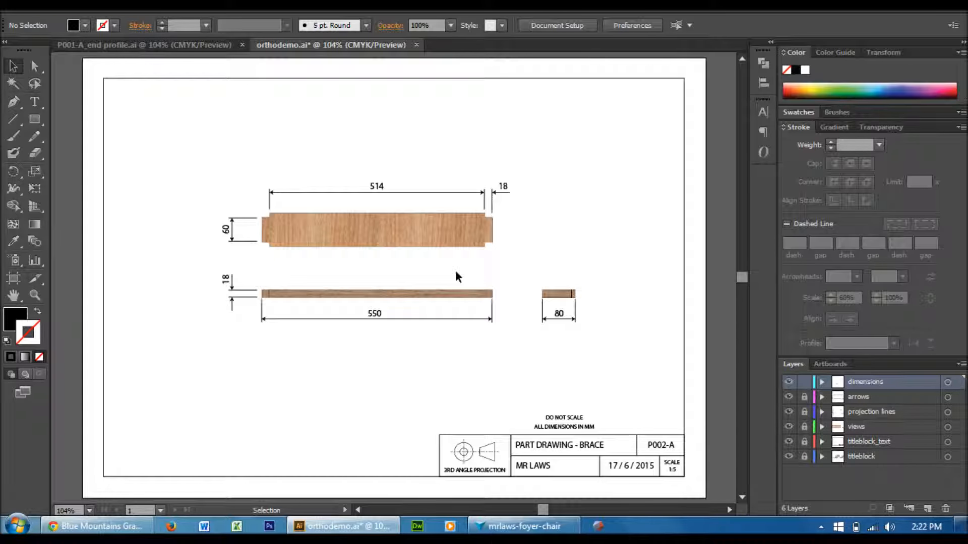
Try a 13 pt font size on all the dimension labels, then set them back to 12 pt
key("ctrl+a")
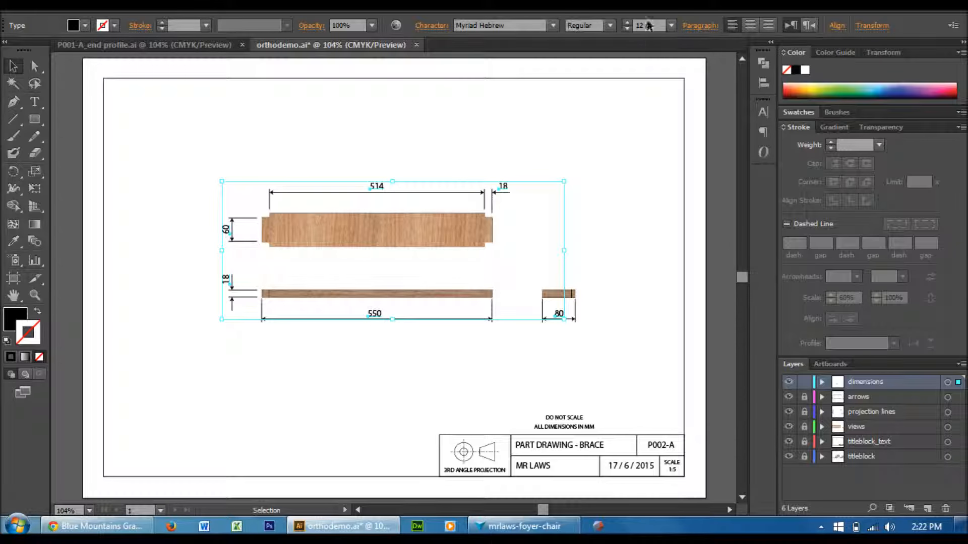
left_click(631, 22)
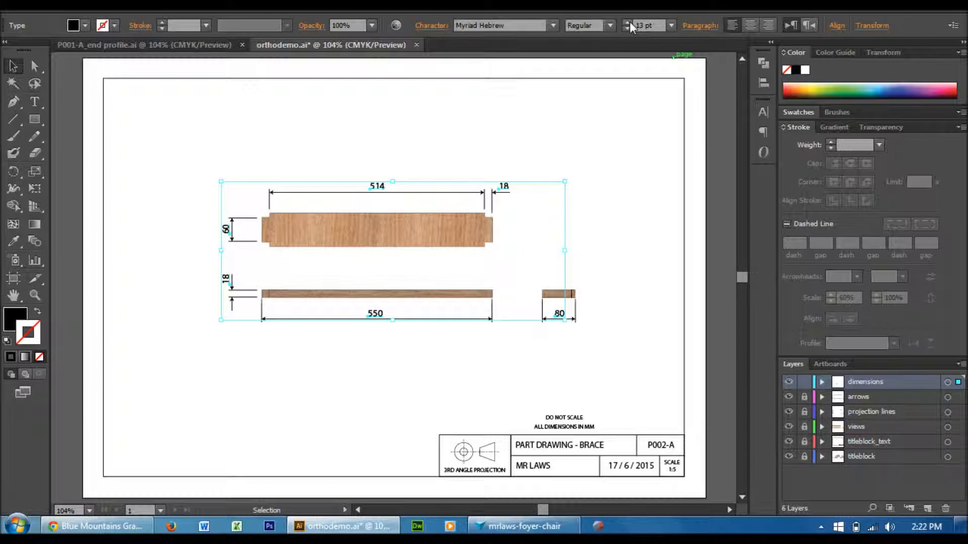
left_click(628, 29)
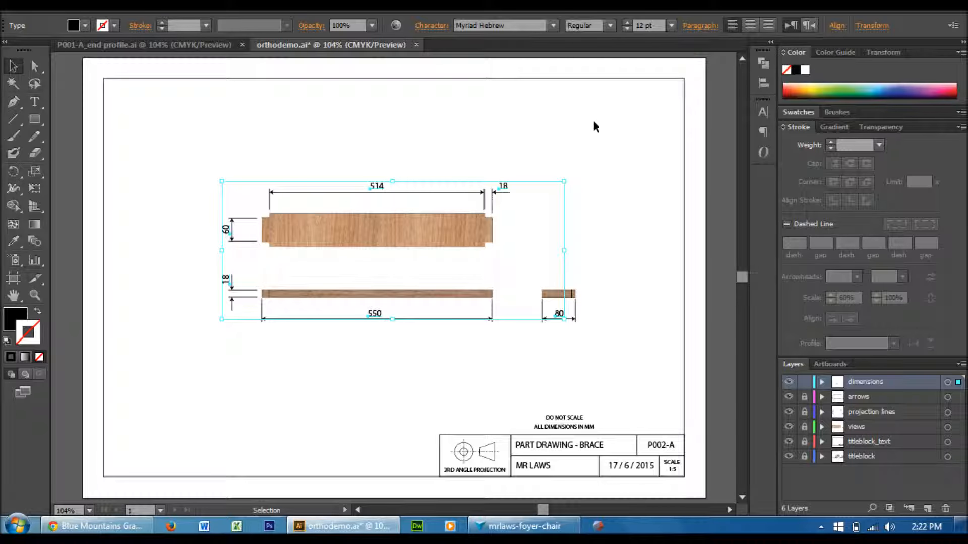
left_click(602, 135)
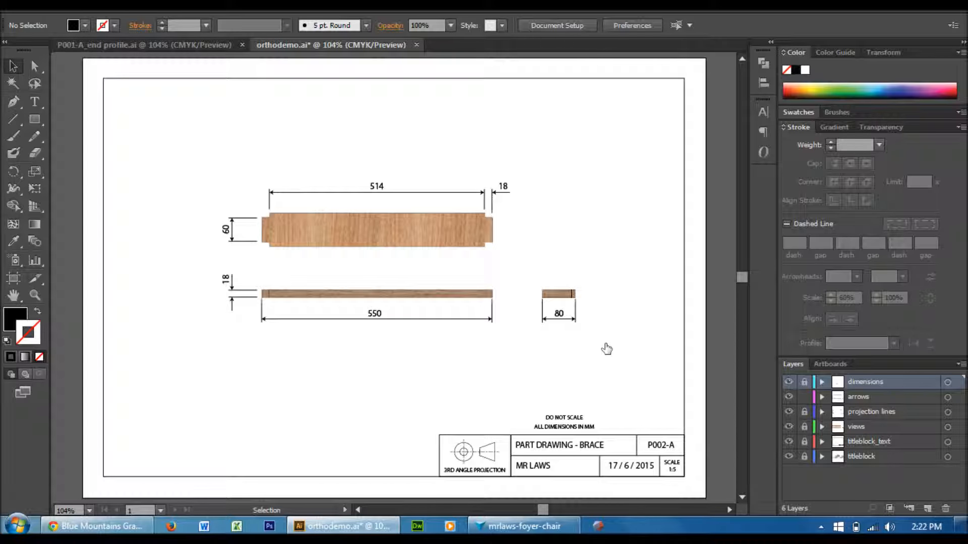
With only the arrows layer unlocked, set the stroke weight of all the arrowed dimension lines to 0.75 pt
left_click(554, 311)
left_click(607, 328)
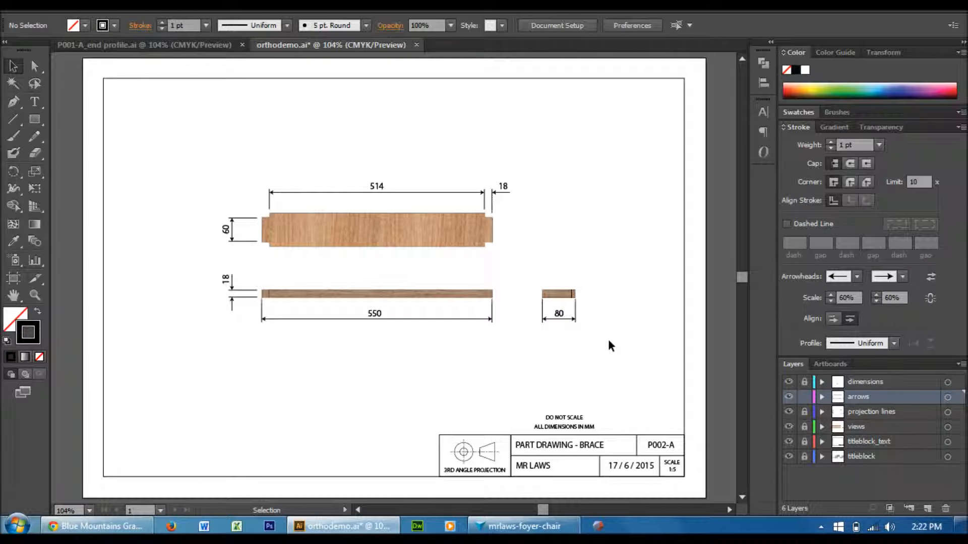
left_click_drag(194, 147, 610, 343)
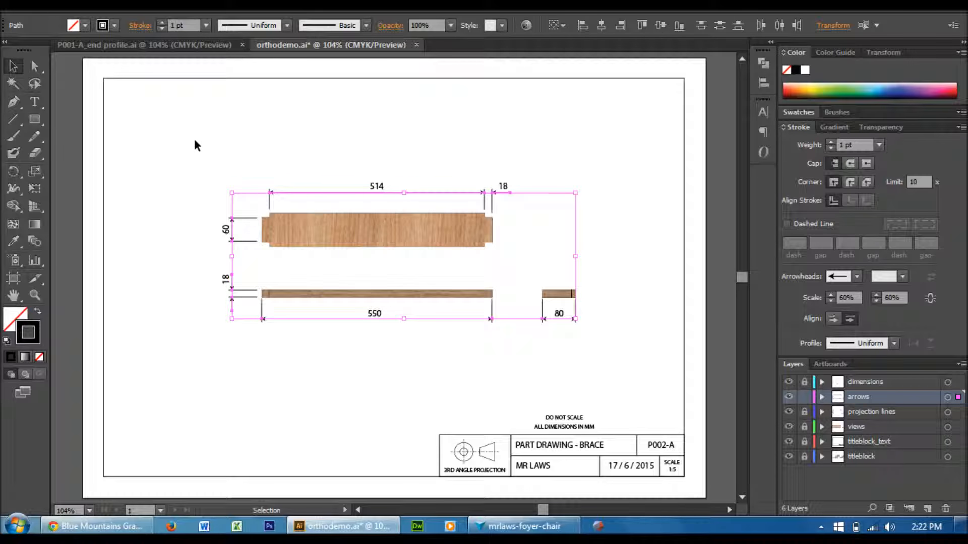
left_click(206, 27)
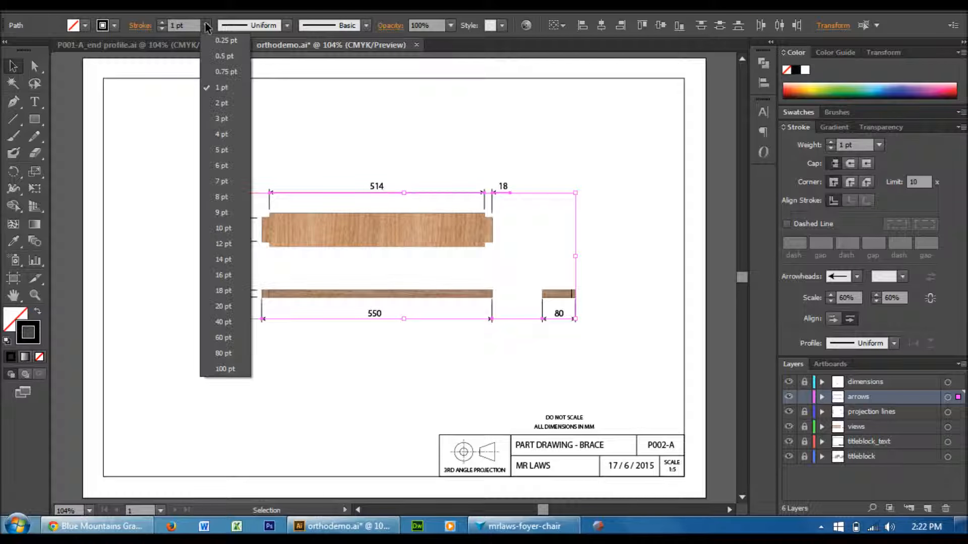
left_click(215, 74)
left_click(177, 144)
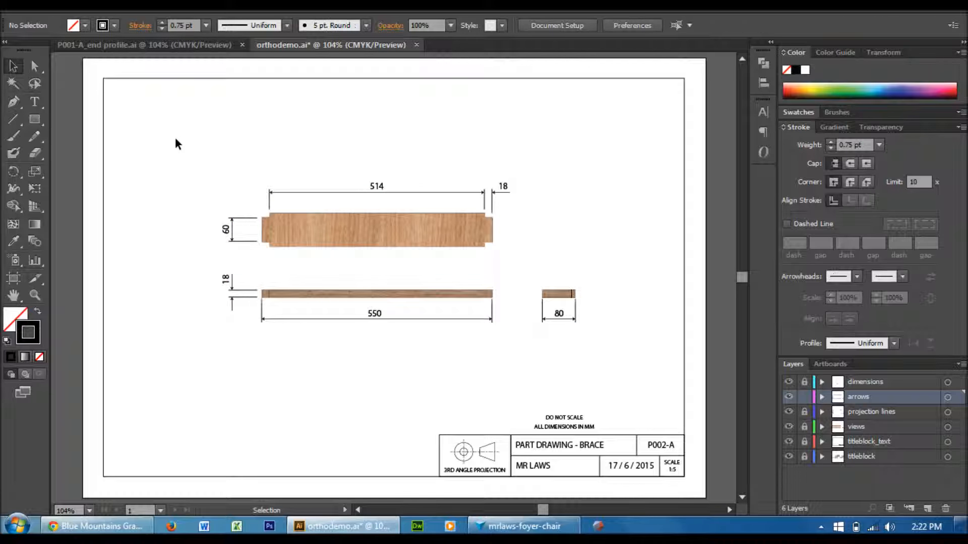
Lock the arrows layer and set the stroke weight of all the lines on the projection lines layer to 0.5 pt
left_click(805, 397)
left_click_drag(263, 191, 584, 331)
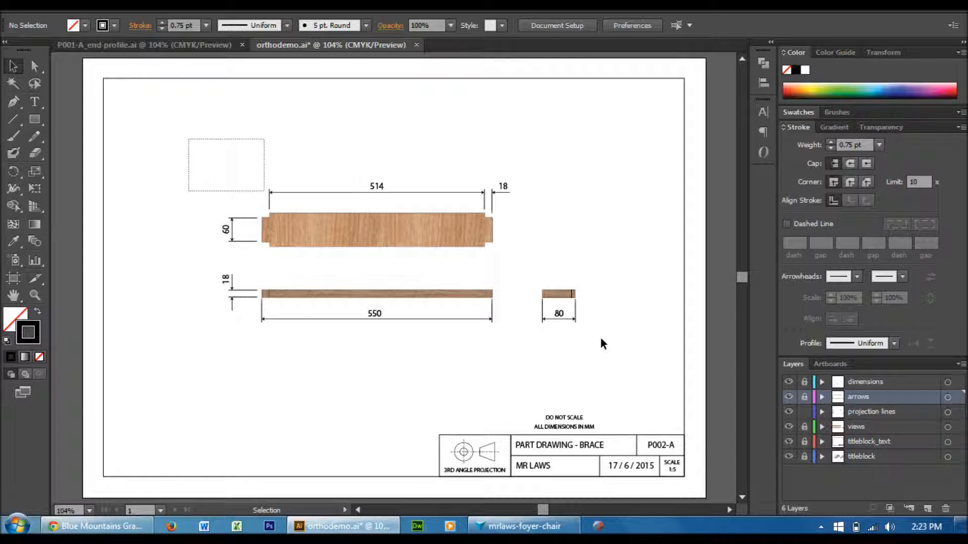
left_click_drag(603, 344, 600, 342)
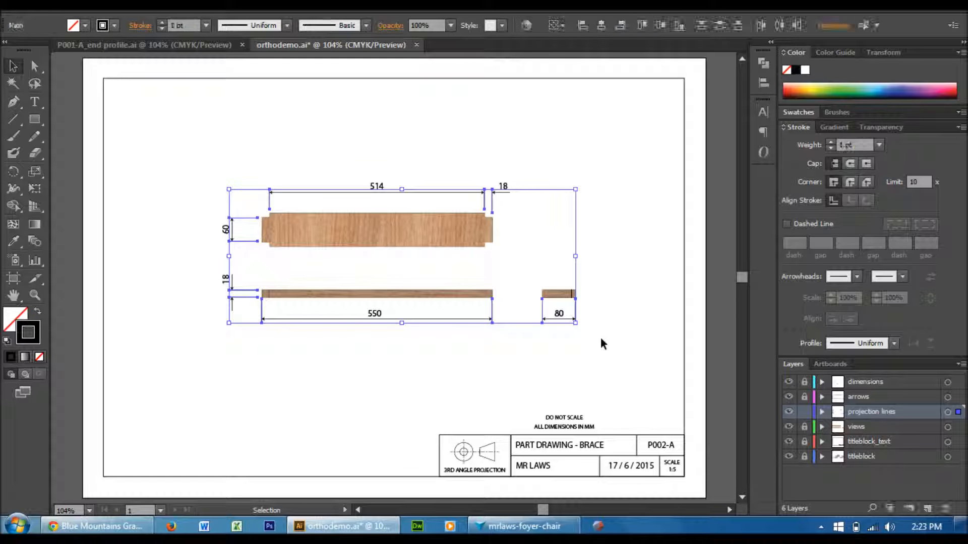
left_click(206, 26)
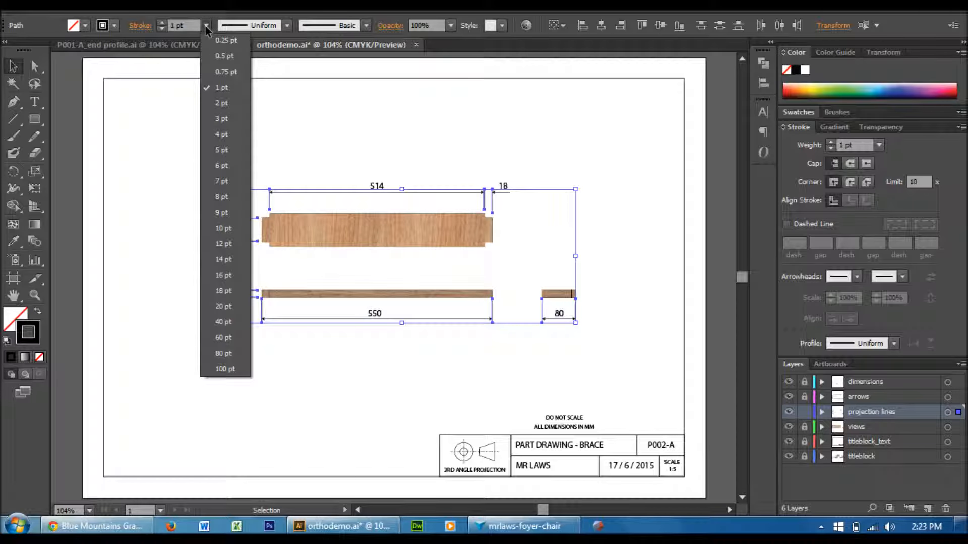
left_click(219, 56)
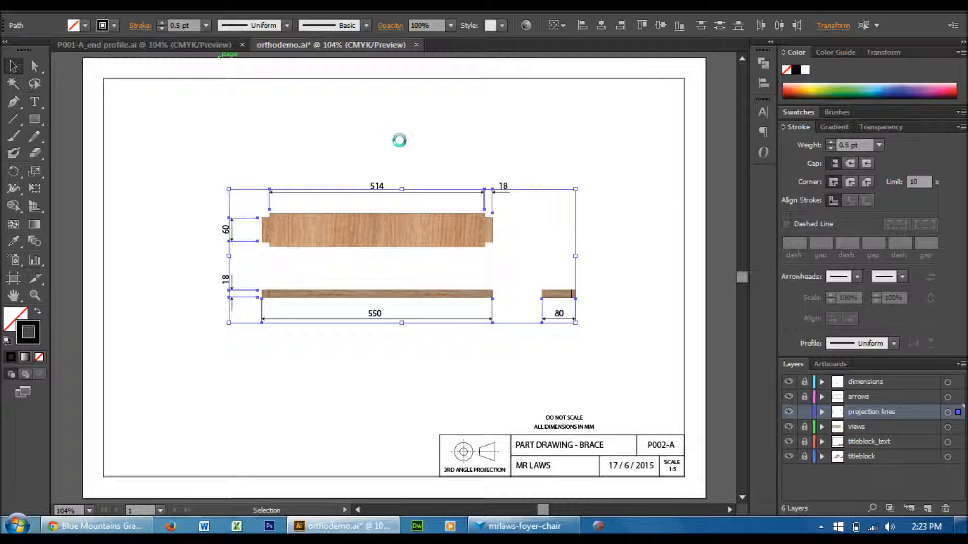
left_click(373, 145)
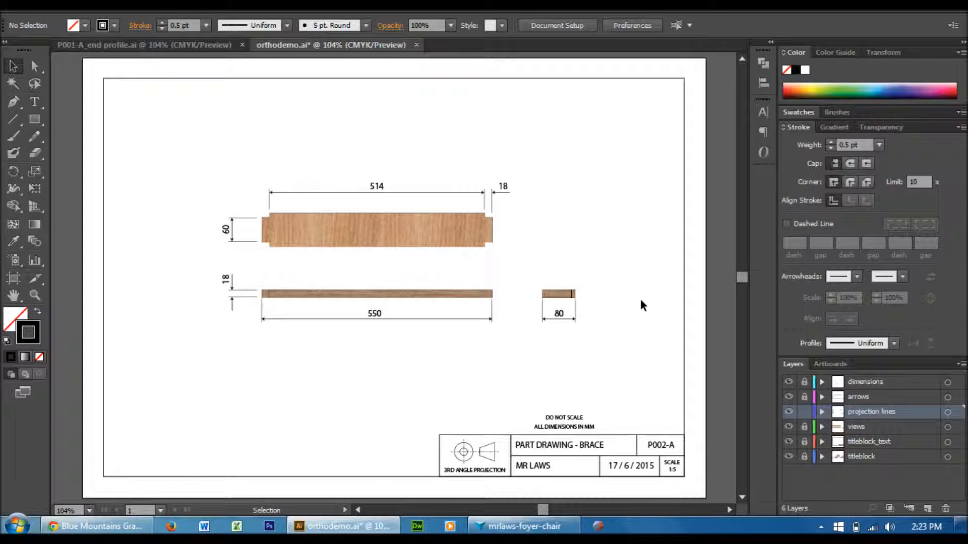
left_click(853, 441)
left_click(804, 442)
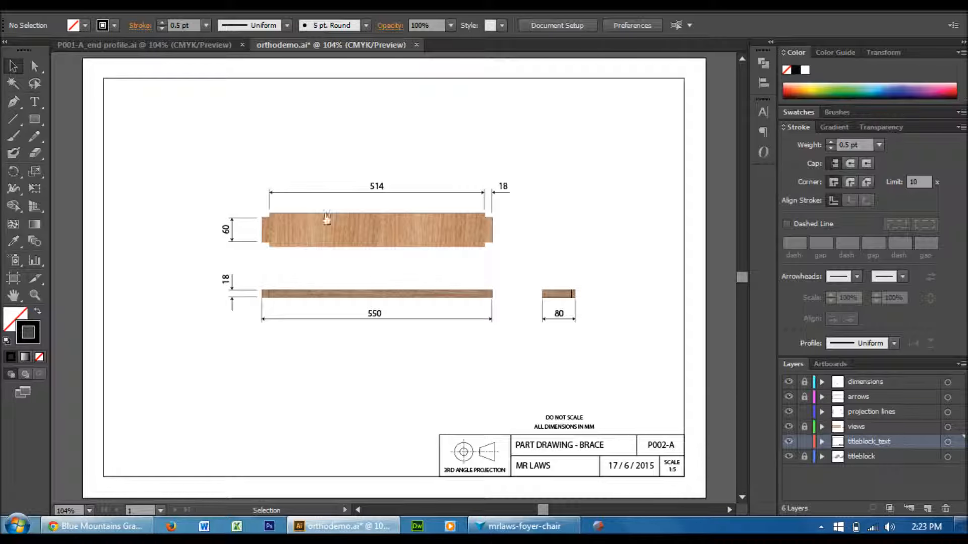
left_click_drag(529, 464, 435, 390)
left_click(726, 448)
left_click(804, 441)
Unlock the titleblock layer and copy the title block's name text to below the front view's 550 dimension
left_click(804, 457)
left_click(540, 467)
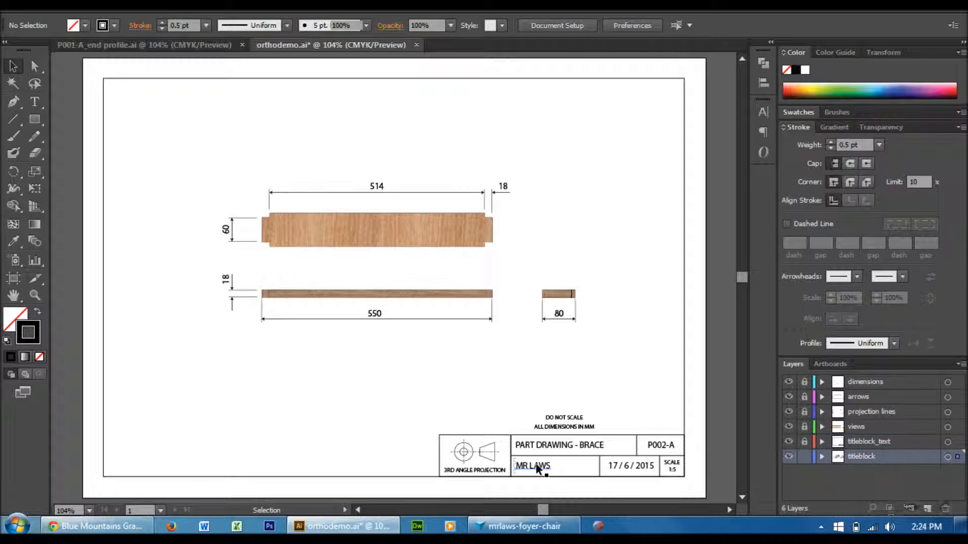
left_click_drag(539, 462, 378, 341)
Change the copied text to FRONT VIEW and nudge it up closer to the 550 dimension
key("t")
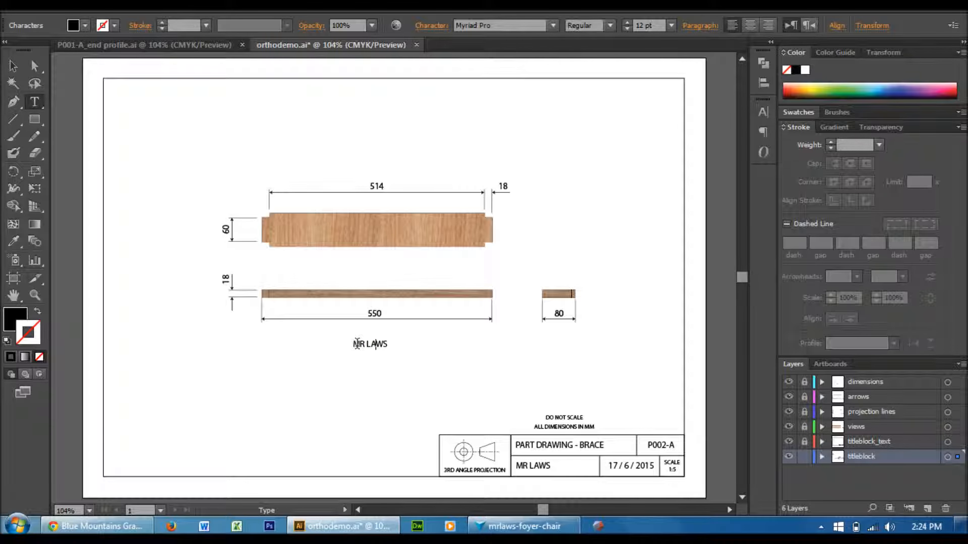
left_click_drag(354, 344, 394, 343)
type("FRONT VIEW")
left_click(13, 65)
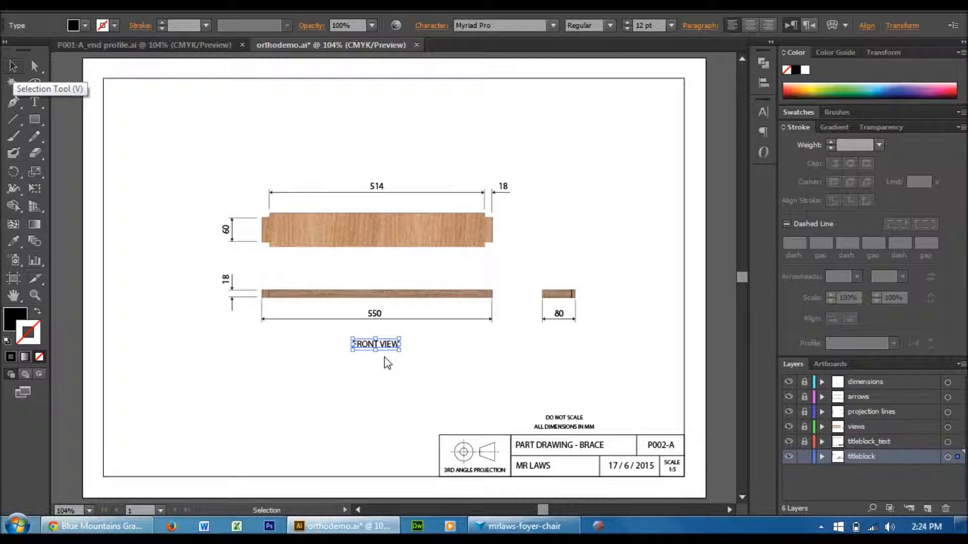
key("Up")
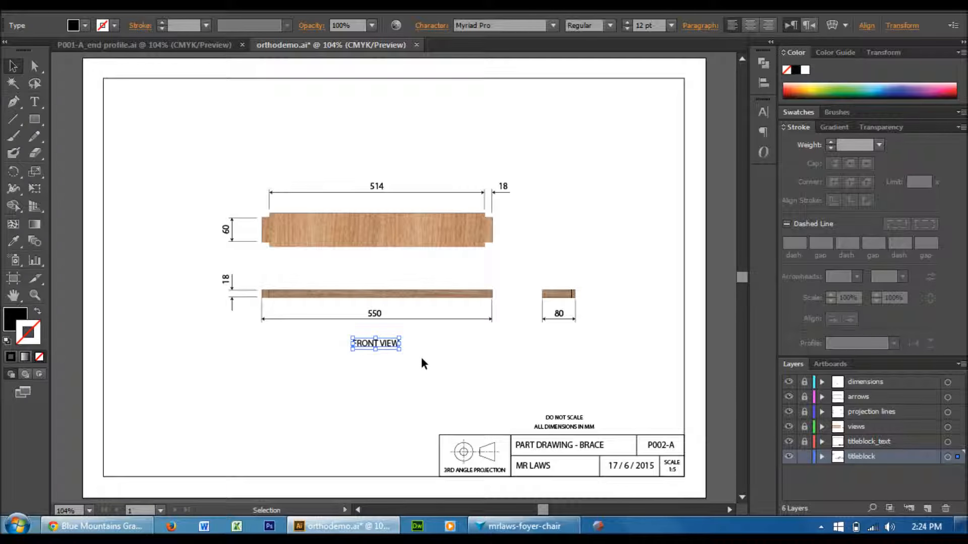
key("shift+Up")
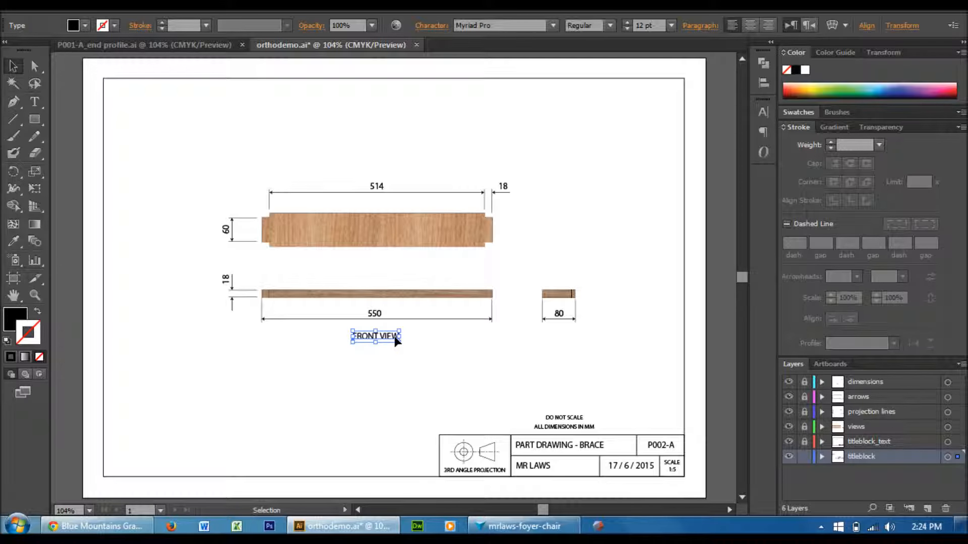
Copy the FRONT VIEW label across to below the end view's 80 dimension and change the copy to END VIEW
left_click_drag(386, 339, 523, 337)
key("t")
left_click(549, 336)
left_click(542, 337)
double_click(538, 334)
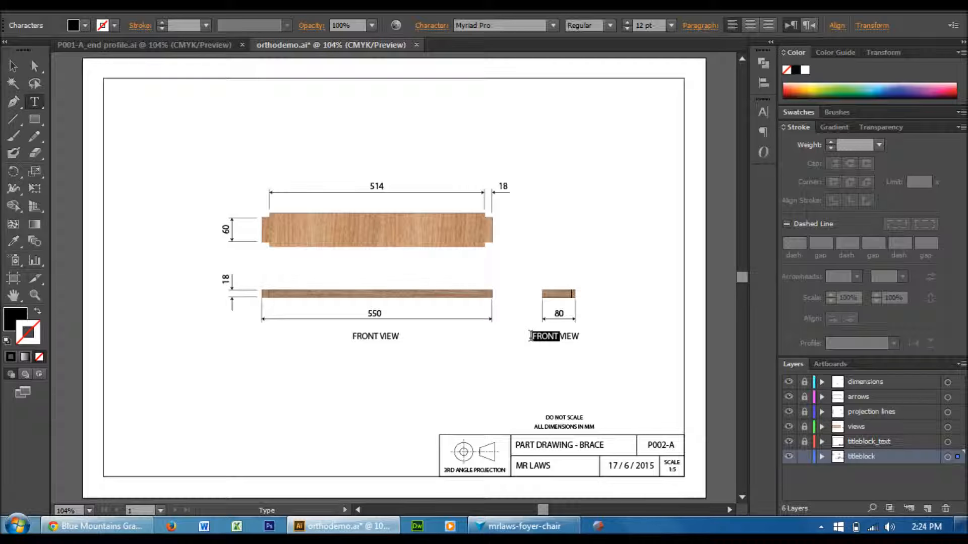
type("END")
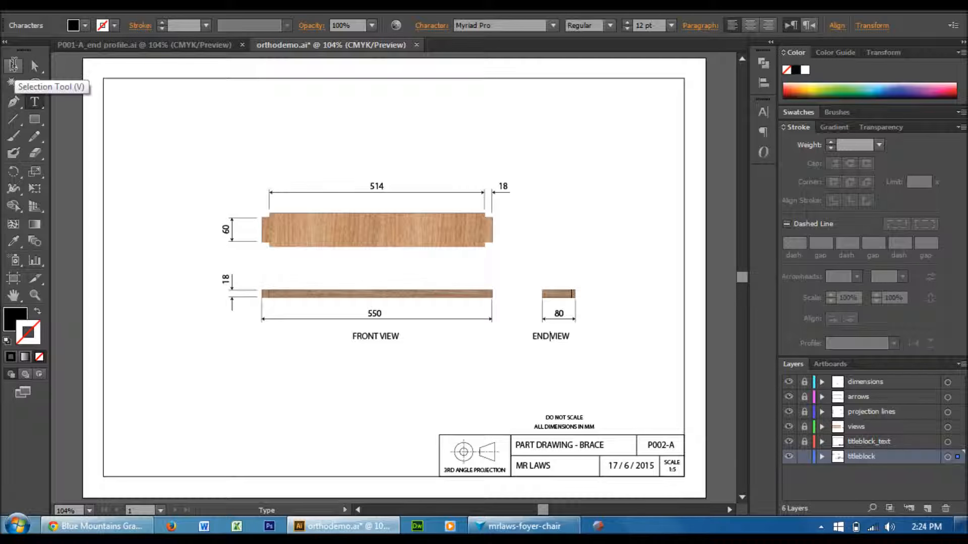
Nudge the END VIEW label right so it sits centred under the end view
left_click(13, 65)
key("Right")
key("Right")
key("Right")
key("Right")
key("Right")
key("Right")
key("Right")
key("Right")
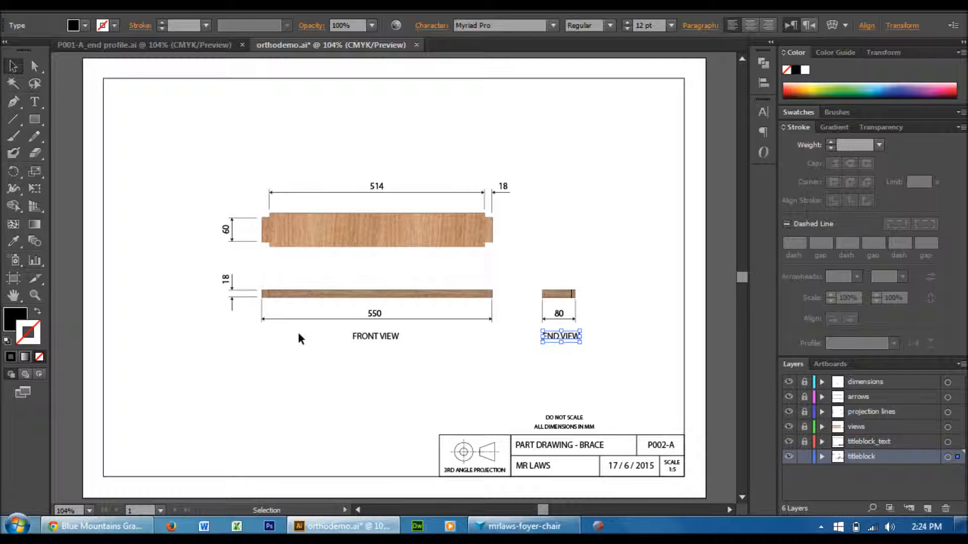
Copy the FRONT VIEW label to just below the top view, change the copy to TOP VIEW, and deselect it
left_click(370, 338)
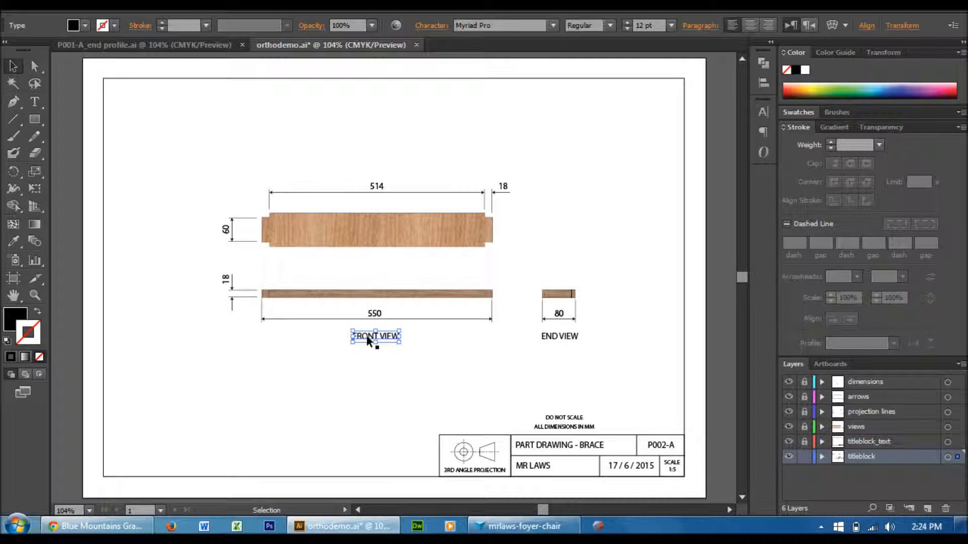
left_click_drag(364, 342, 371, 262)
key("t")
triple_click(369, 259)
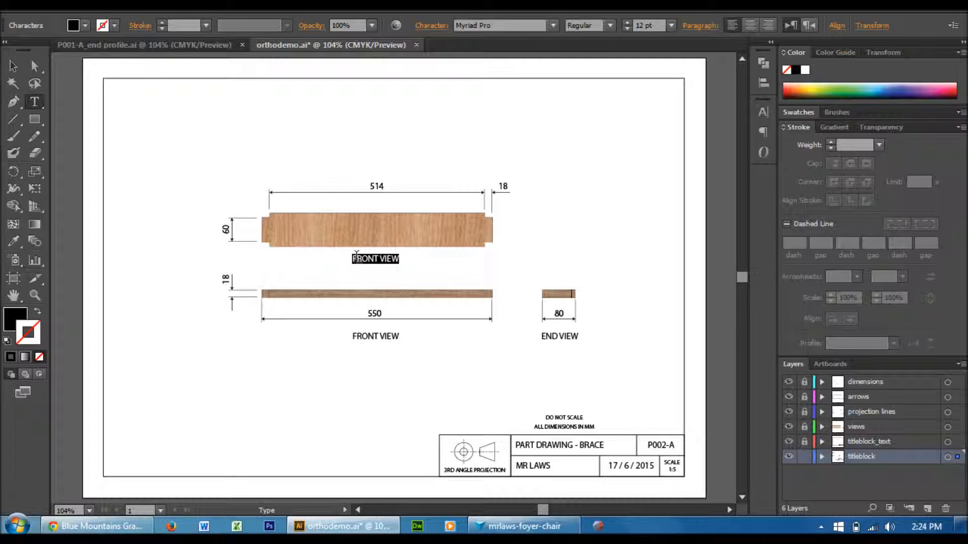
left_click(358, 259)
left_click_drag(379, 259, 335, 258)
type("TOP")
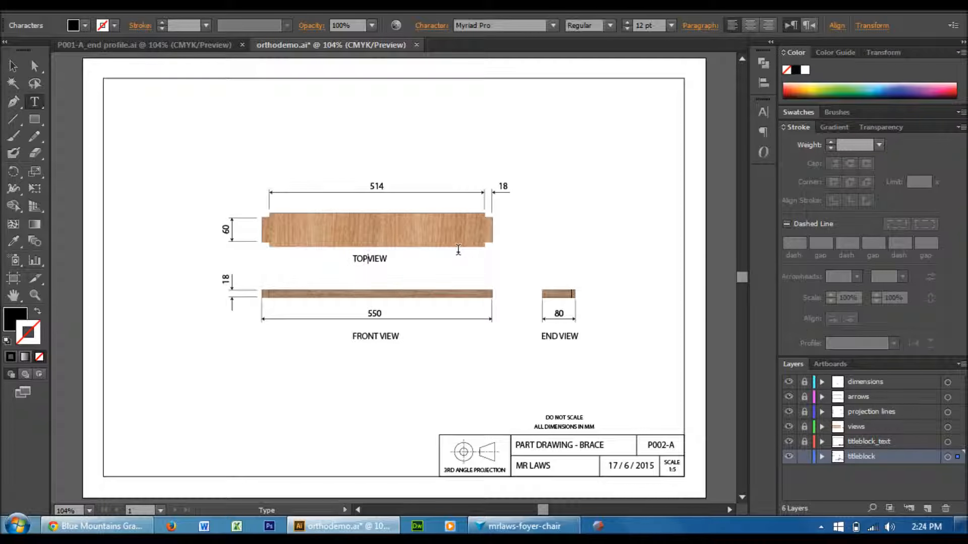
left_click(13, 66)
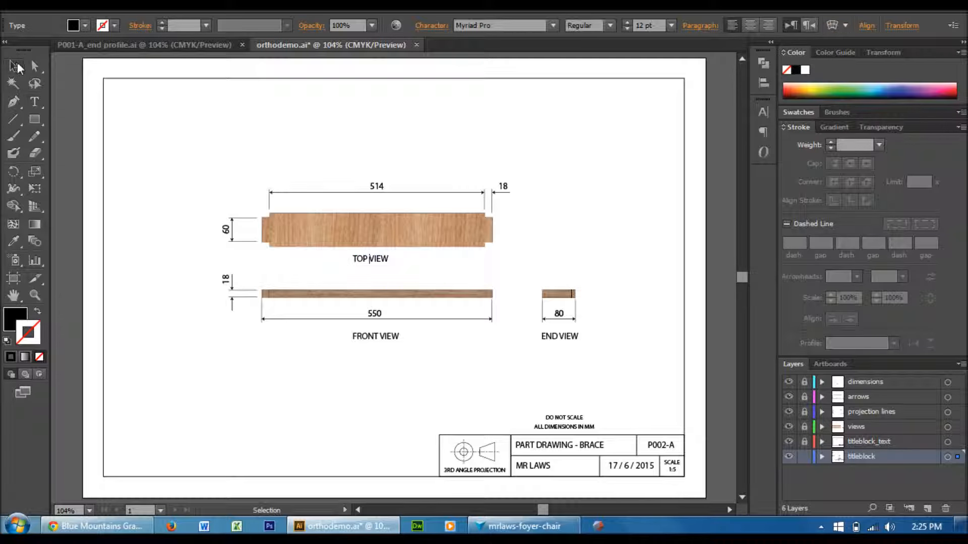
left_click(154, 147)
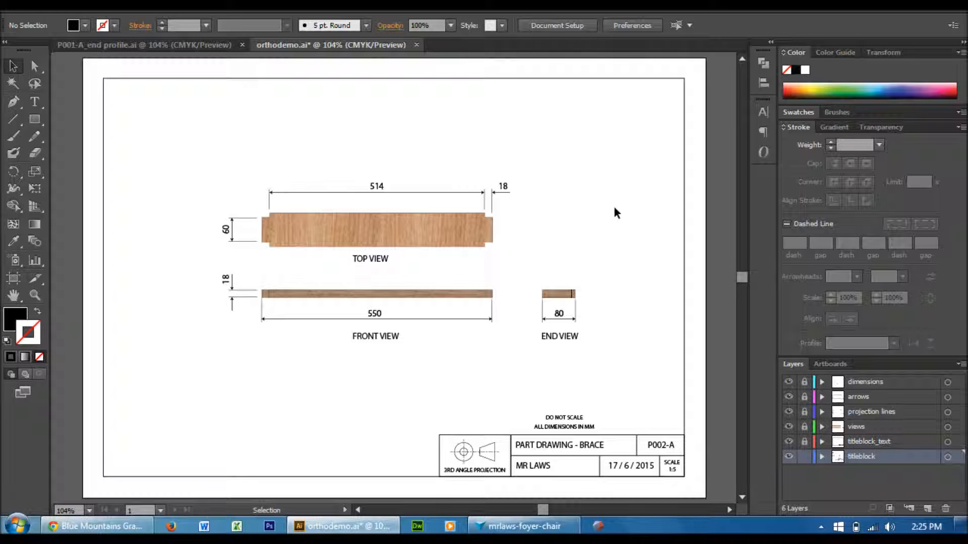
key("a")
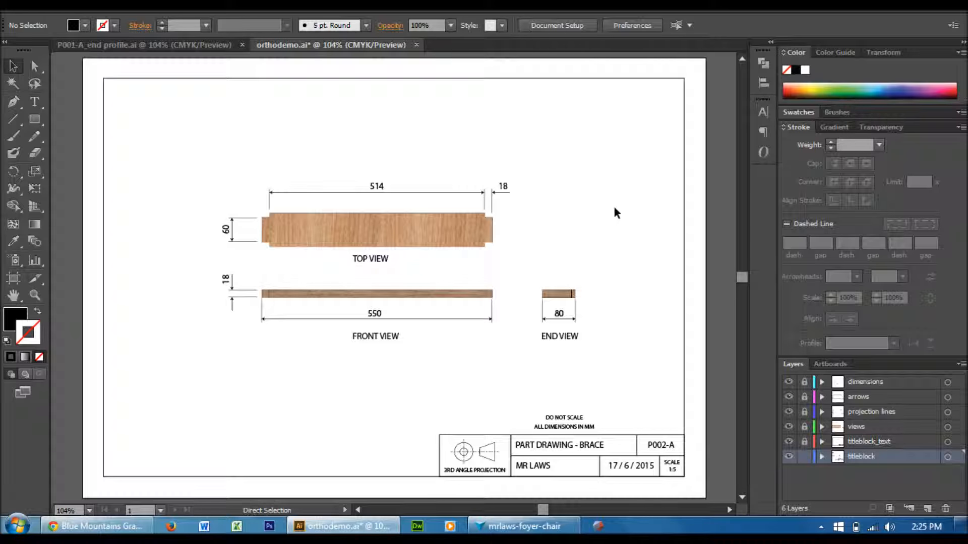